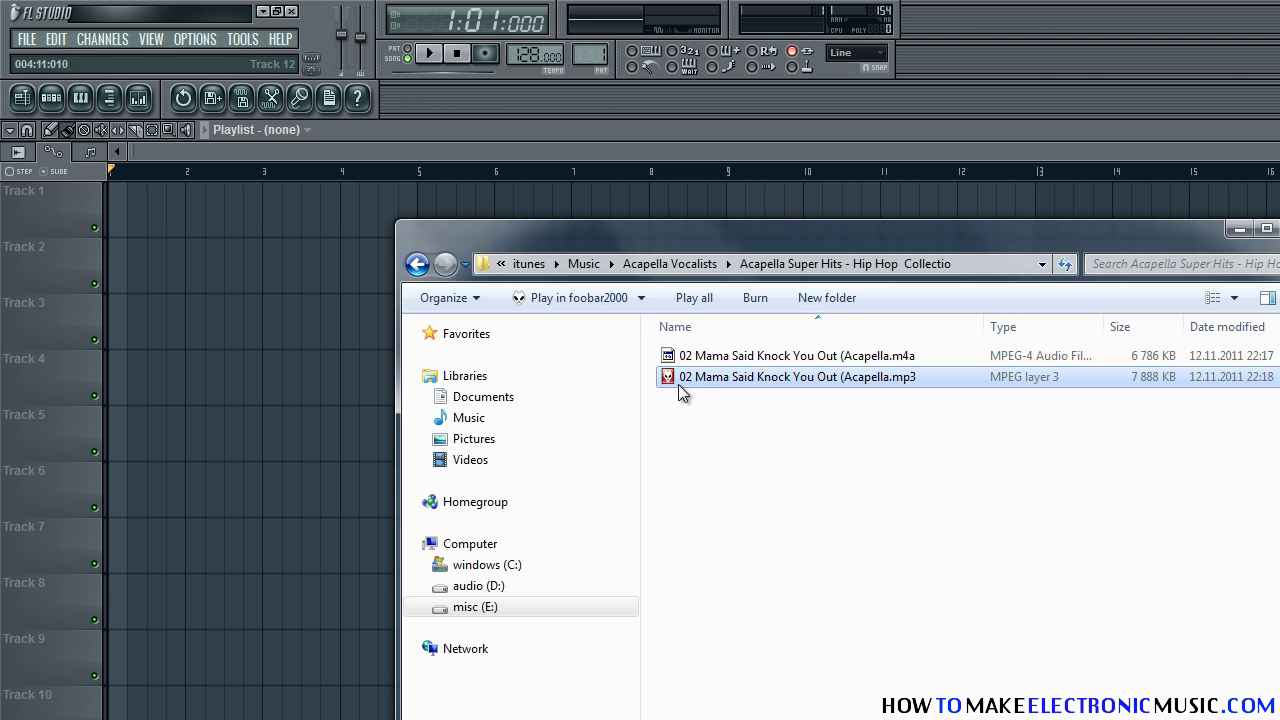
- Add "02 Mama Said Knock You Out (Acapella.mp3" to the start of Track 1 in the FL Studio playlist and play it from bar 1
{"action": "left_click_drag", "start_coordinate": [676, 386], "coordinate": [117, 222]}
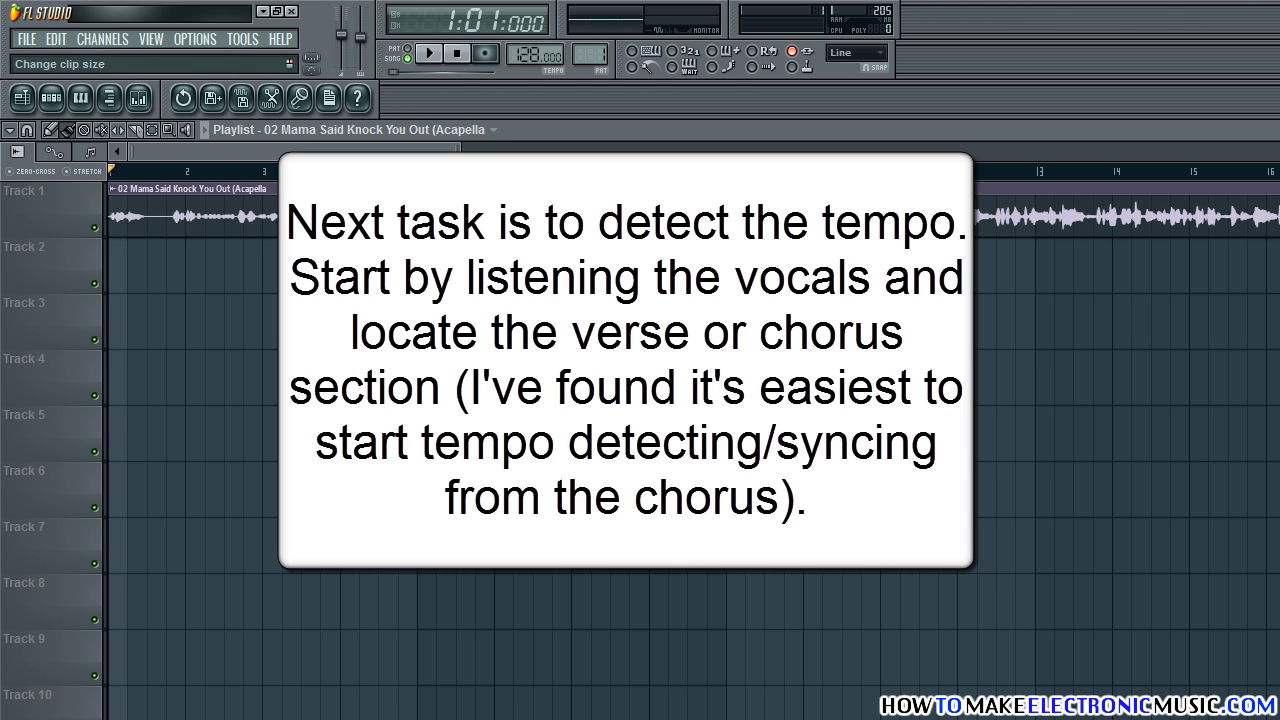
{"action": "key", "text": "space"}
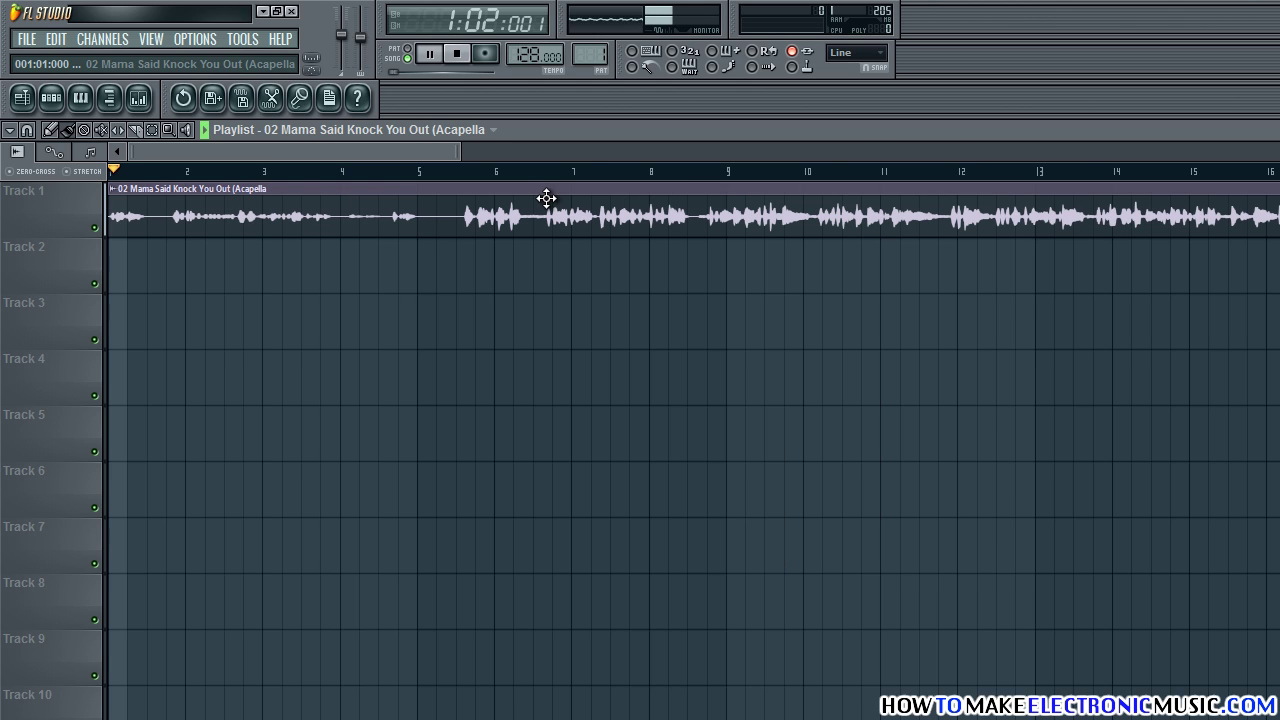
{"action": "scroll", "coordinate": [749, 442], "scroll_direction": "up", "scroll_amount": 5}
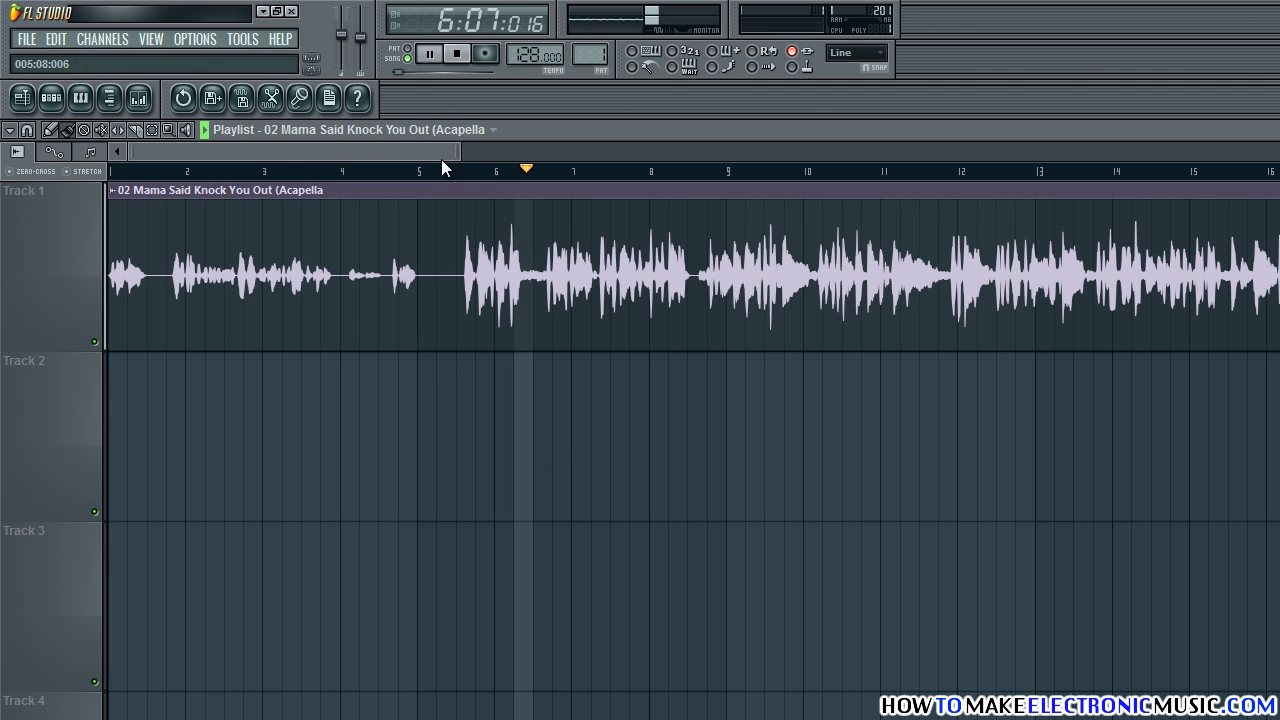
{"action": "left_click_drag", "start_coordinate": [458, 151], "coordinate": [741, 143]}
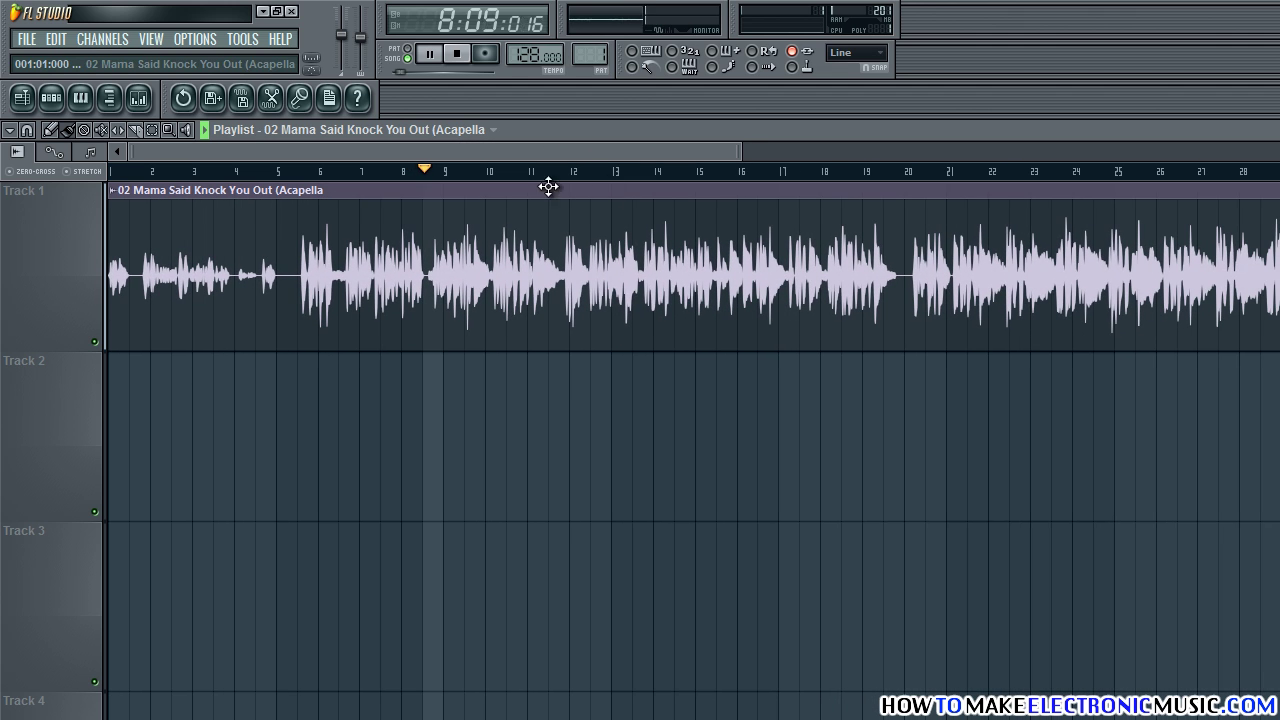
- Audition the vocal clip from several points between bars 10 and 17 to locate the chorus
{"action": "left_click", "coordinate": [507, 171]}
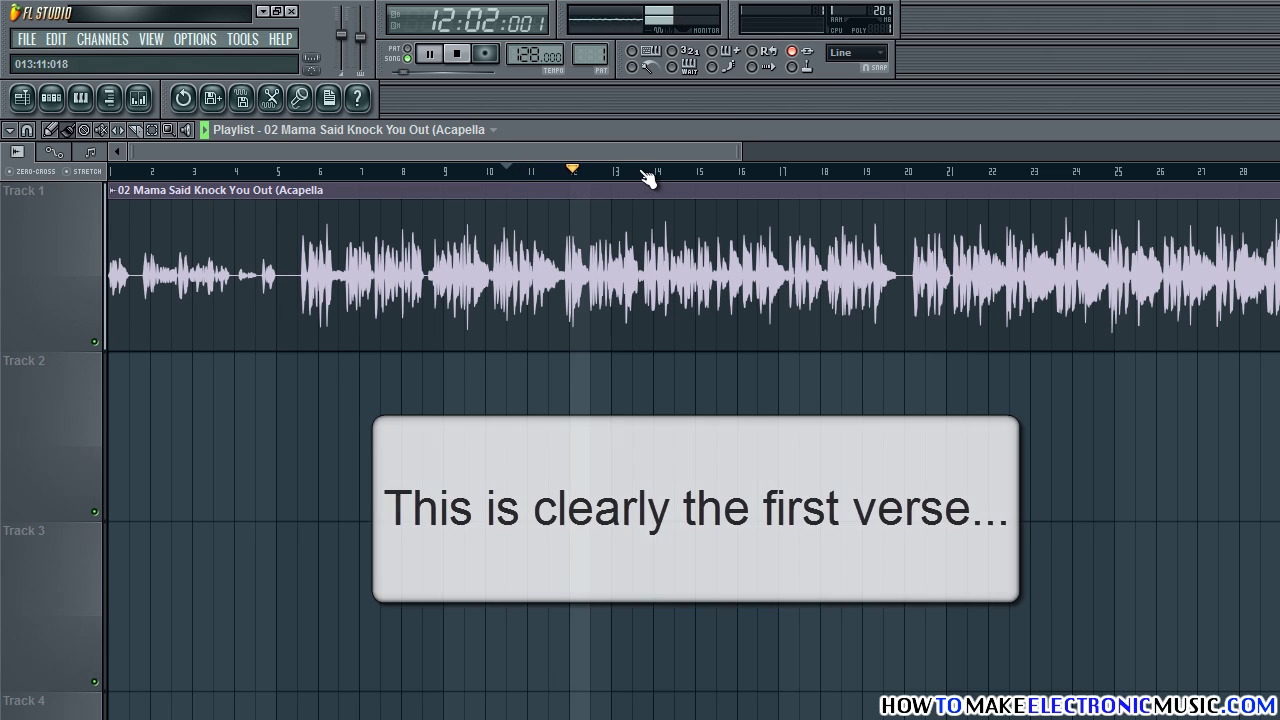
{"action": "left_click", "coordinate": [643, 173]}
{"action": "left_click", "coordinate": [745, 174]}
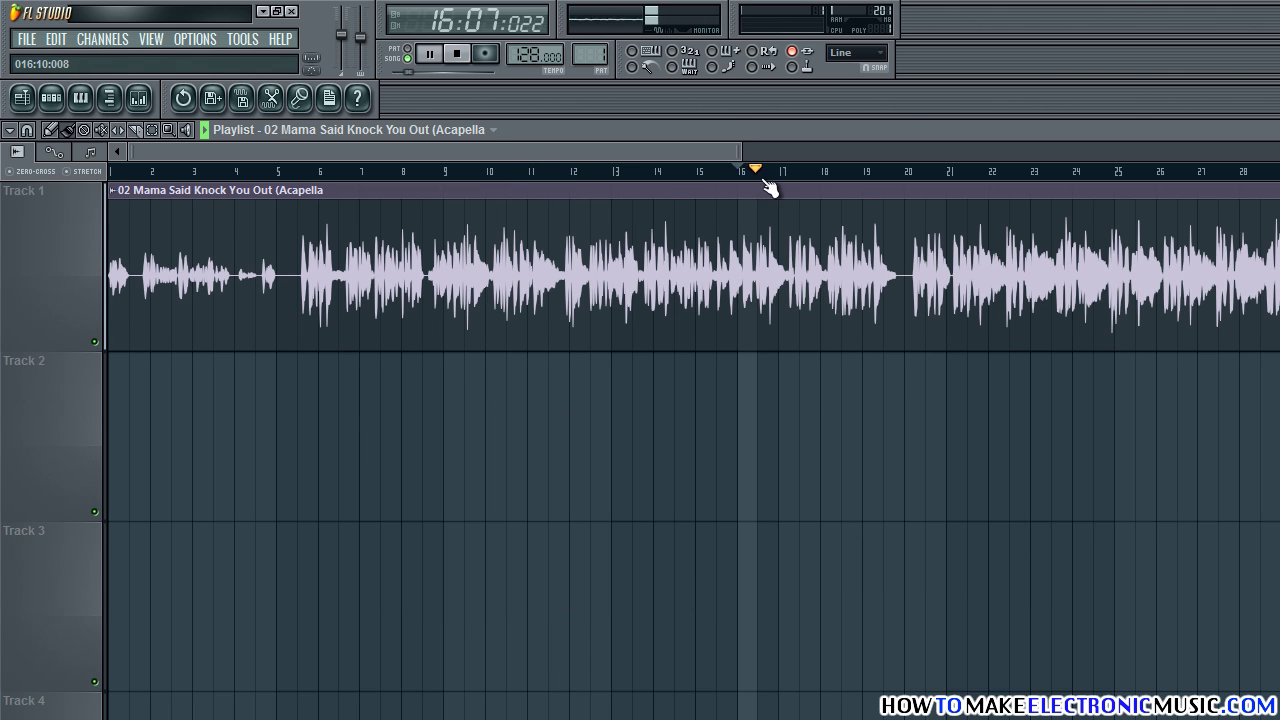
{"action": "left_click", "coordinate": [781, 175]}
{"action": "left_click_drag", "start_coordinate": [696, 152], "coordinate": [855, 150]}
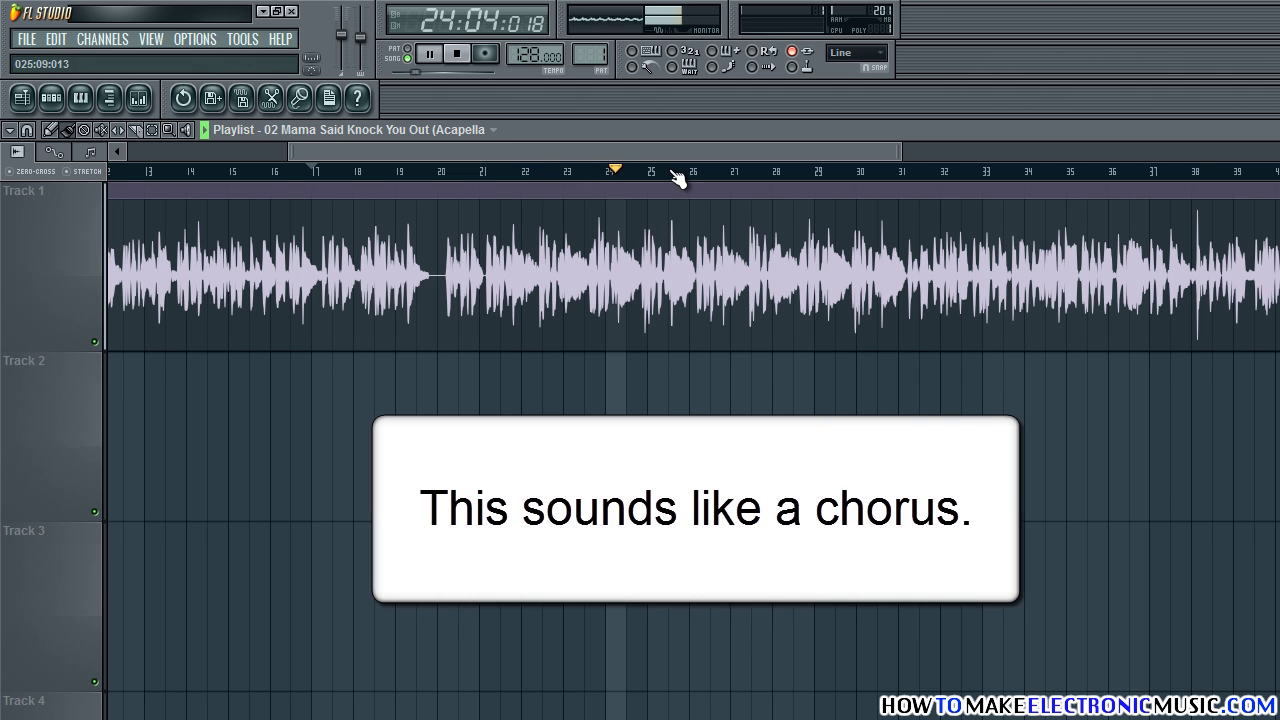
{"action": "key", "text": "space"}
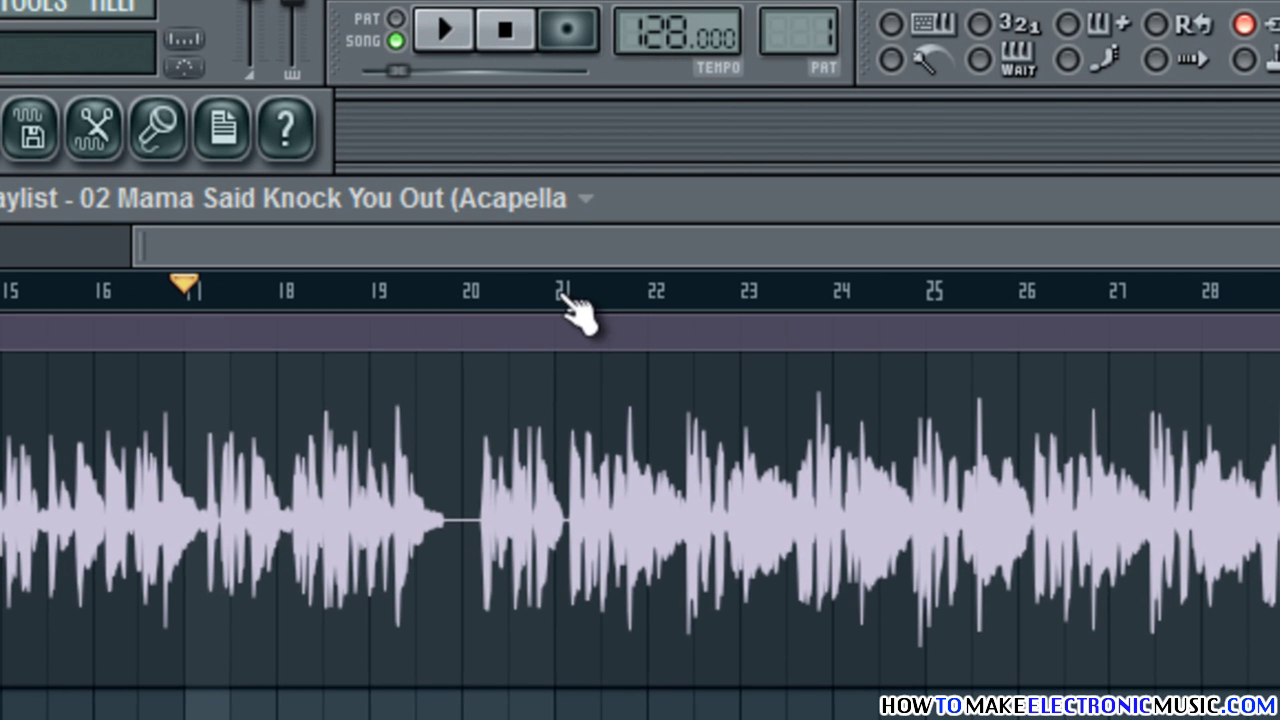
- Set the playback position to bar 21 and play the chorus from there
{"action": "left_click", "coordinate": [491, 182]}
{"action": "key", "text": "space"}
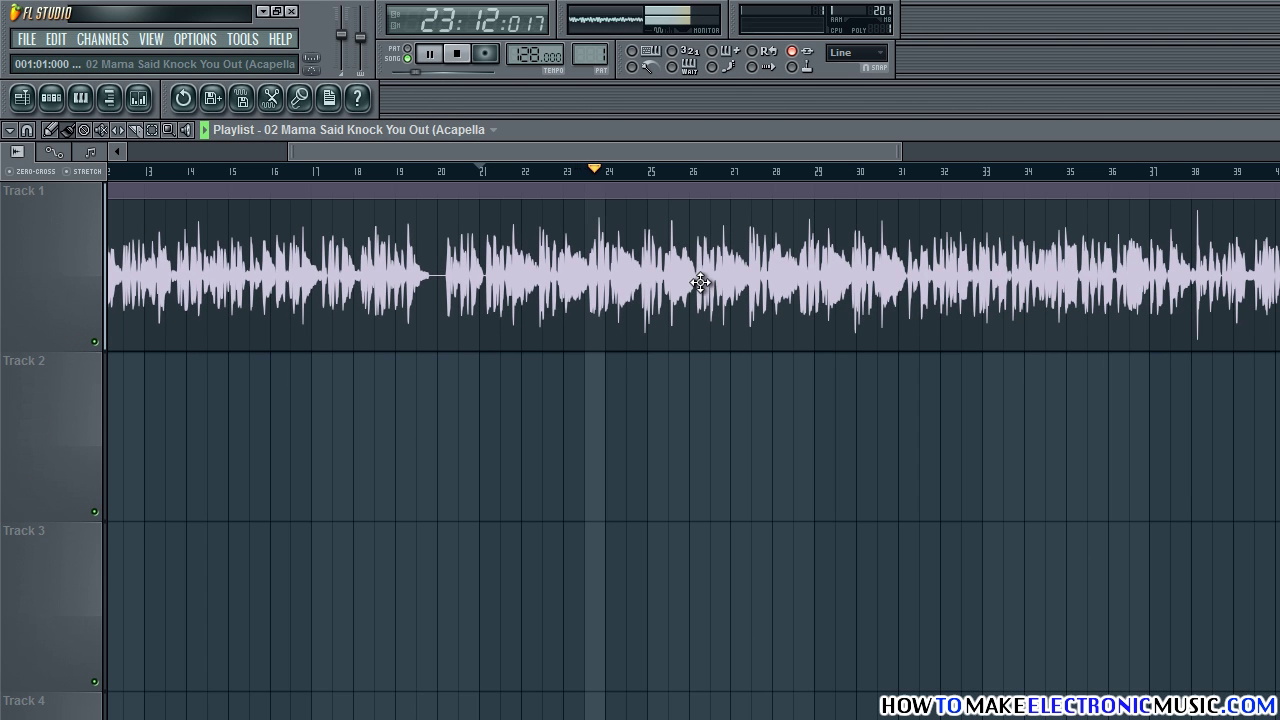
{"action": "key", "text": "space"}
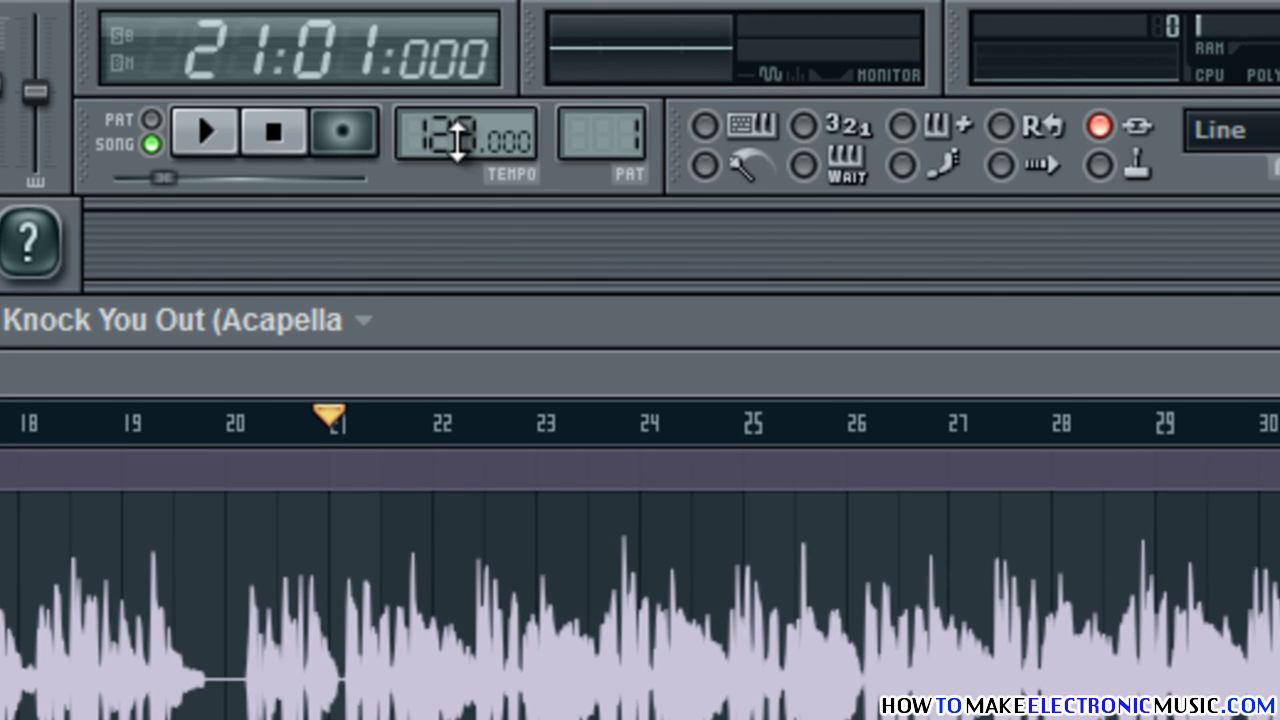
- Tap the tempo along with the chorus playing from bar 21, accept 102 BPM as the project tempo and stop playback
{"action": "right_click", "coordinate": [521, 57]}
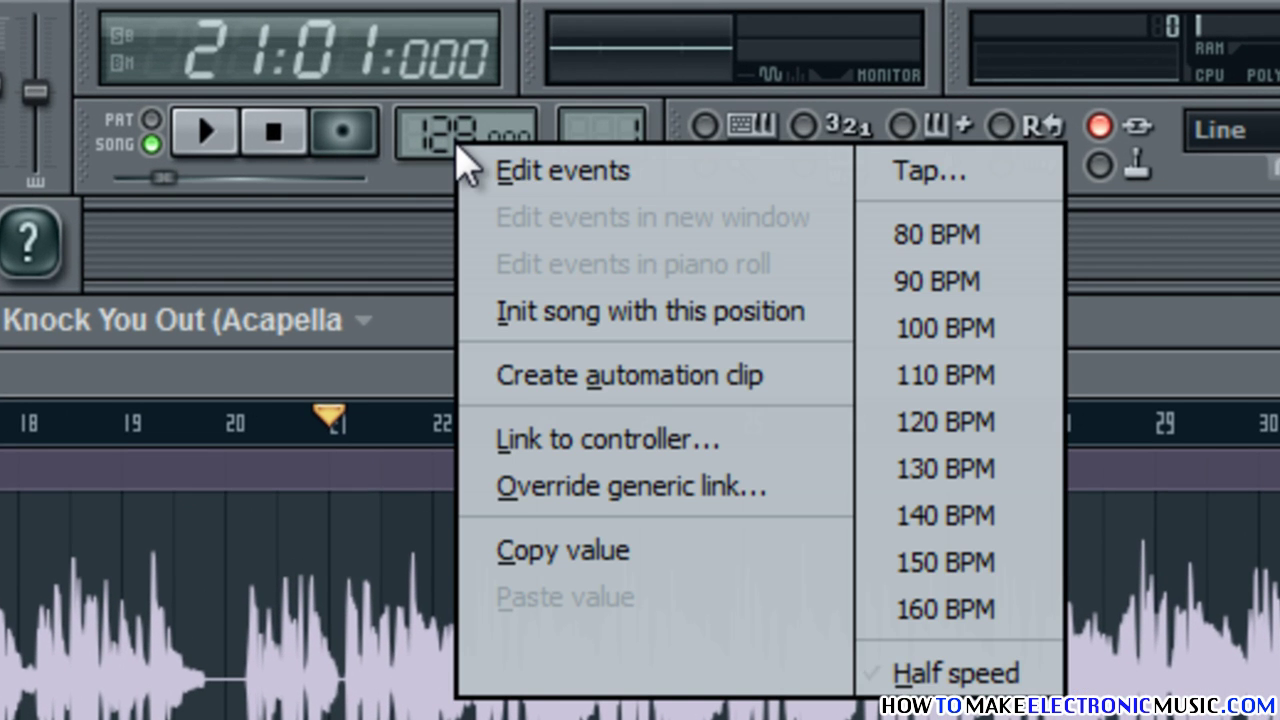
{"action": "left_click", "coordinate": [949, 180]}
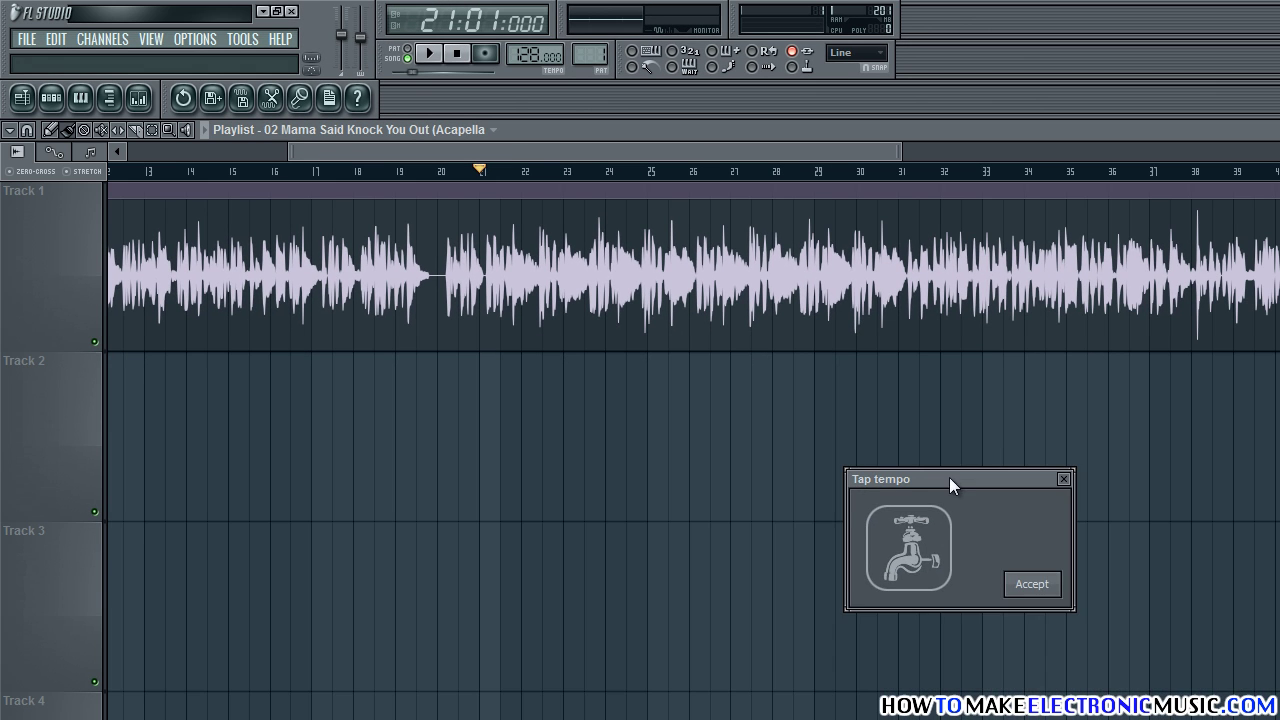
{"action": "left_click_drag", "start_coordinate": [949, 405], "coordinate": [622, 378]}
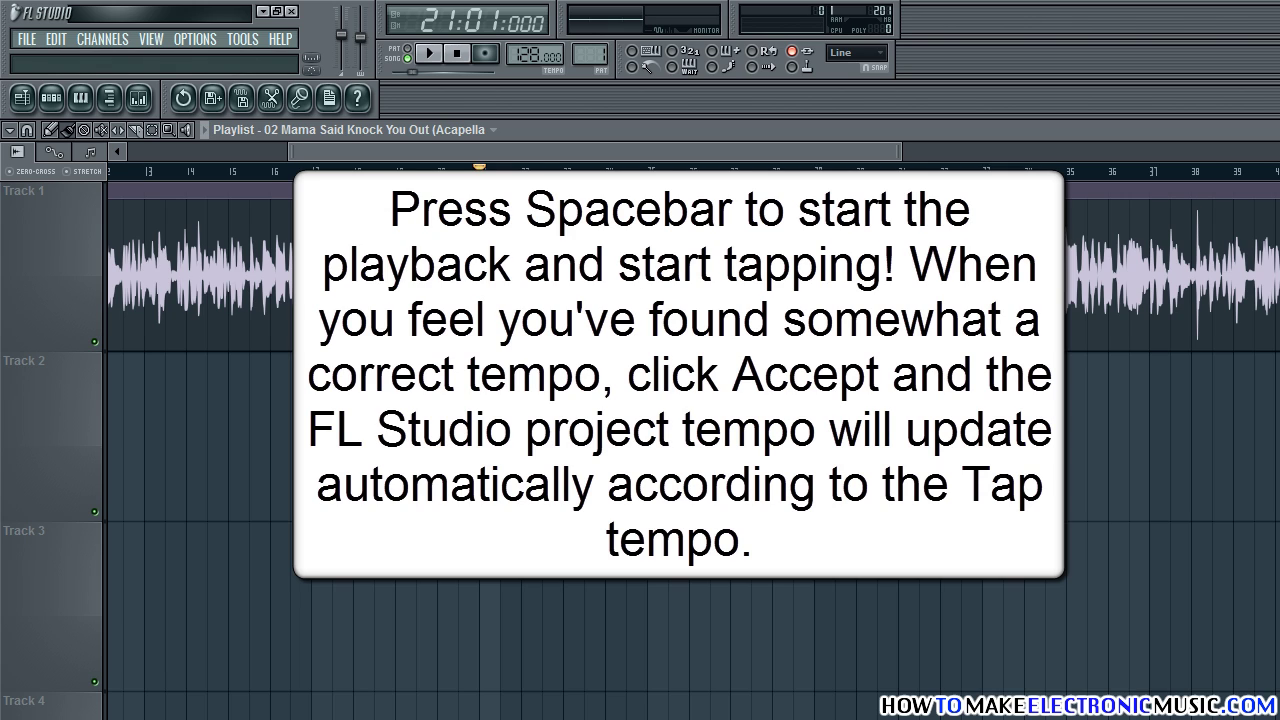
{"action": "key", "text": "space"}
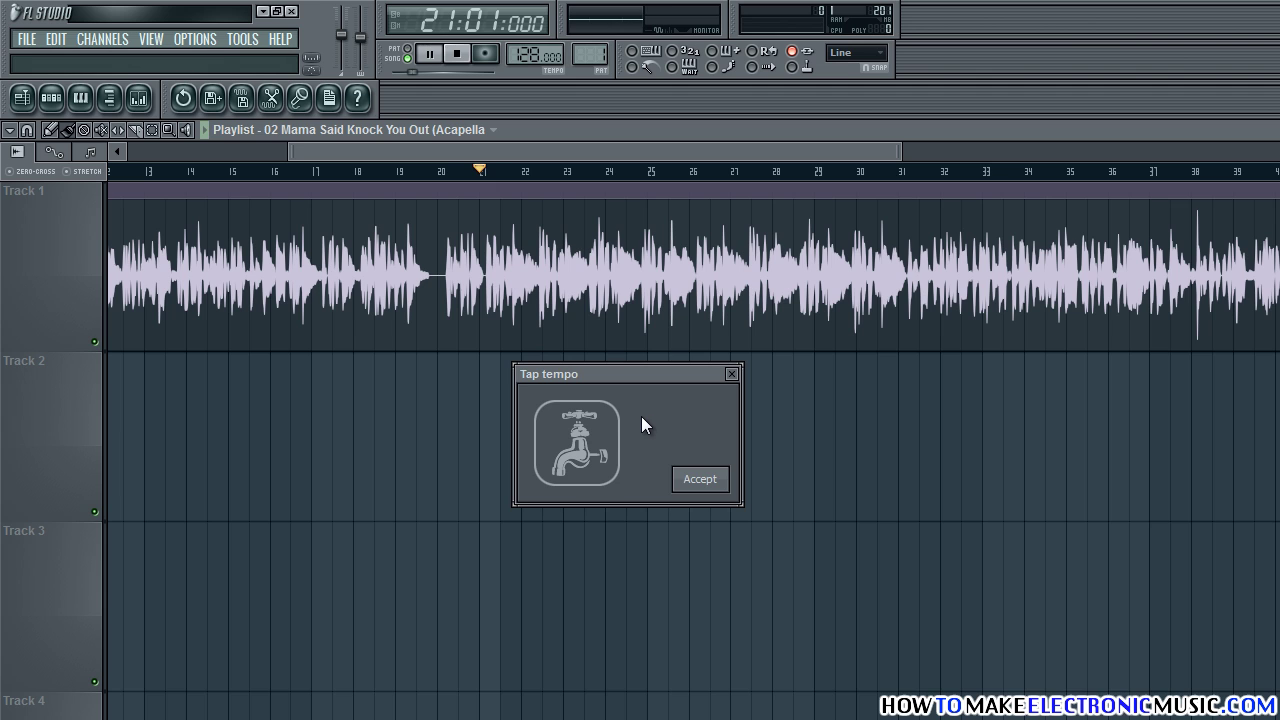
{"action": "left_click", "coordinate": [577, 442]}
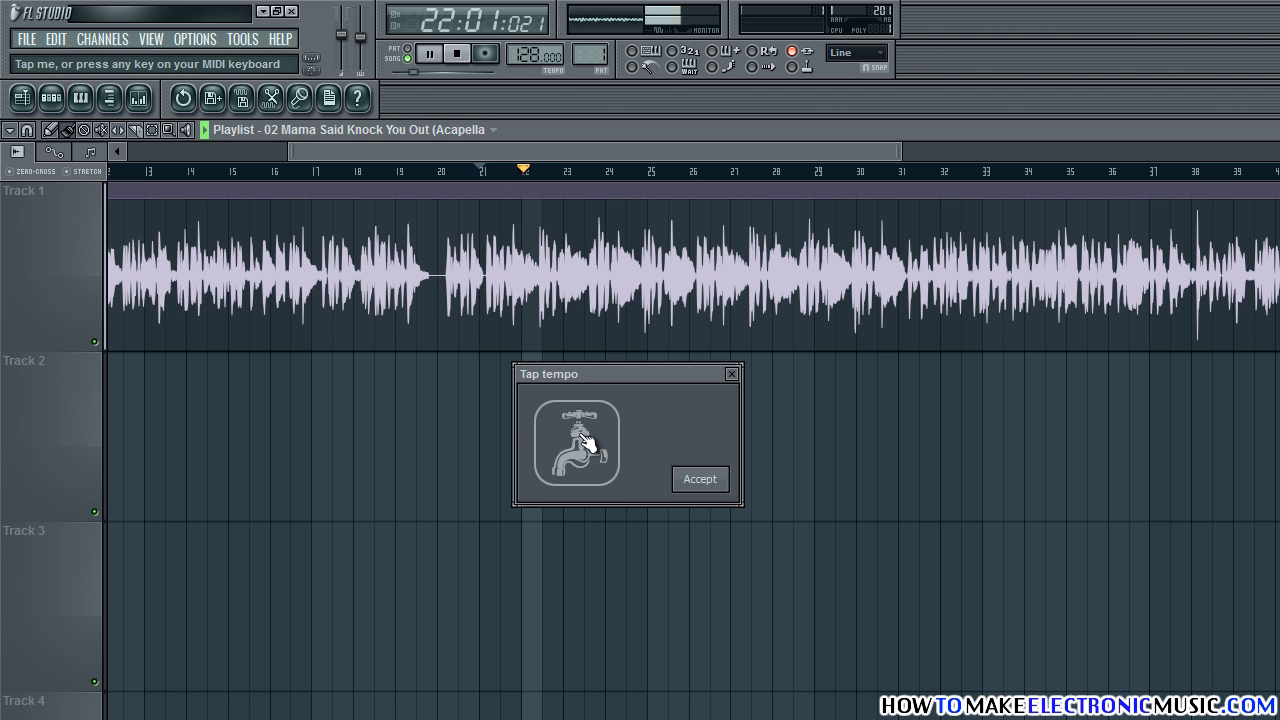
{"action": "left_click", "coordinate": [577, 442]}
{"action": "left_click", "coordinate": [577, 442]}
{"action": "left_click", "coordinate": [586, 442]}
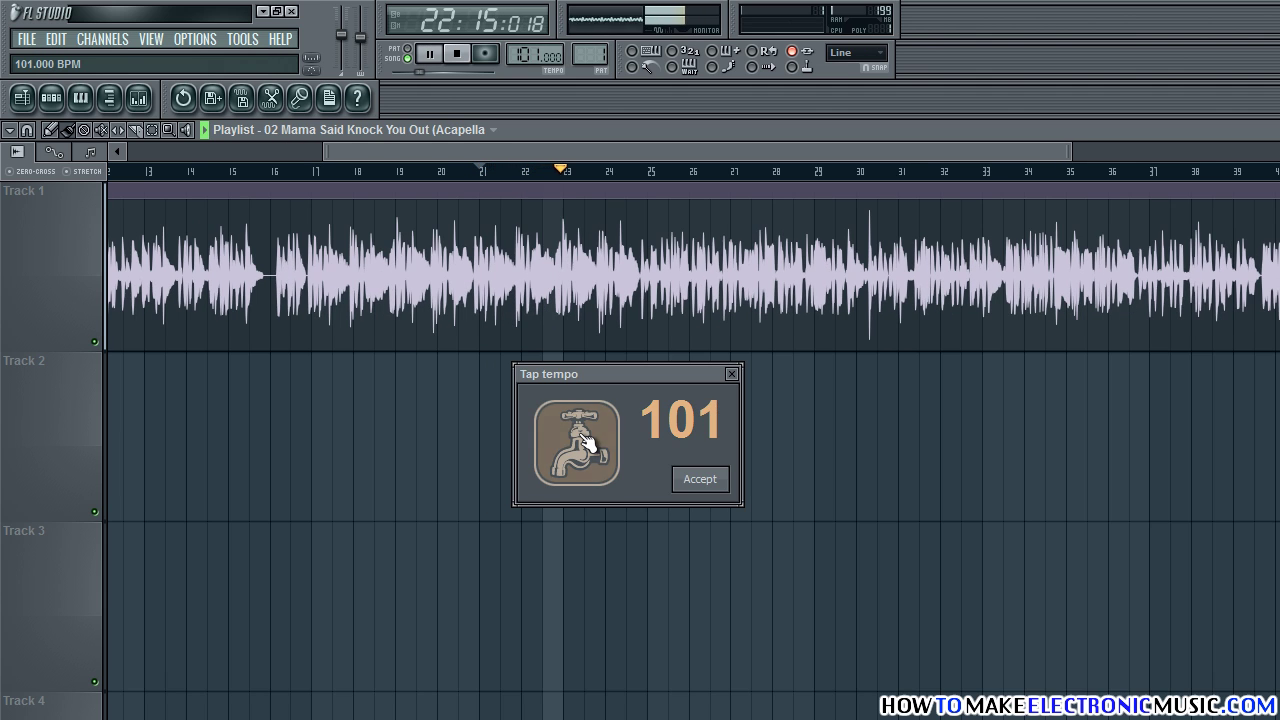
{"action": "left_click", "coordinate": [586, 442]}
{"action": "left_click", "coordinate": [586, 442]}
{"action": "left_click", "coordinate": [586, 442]}
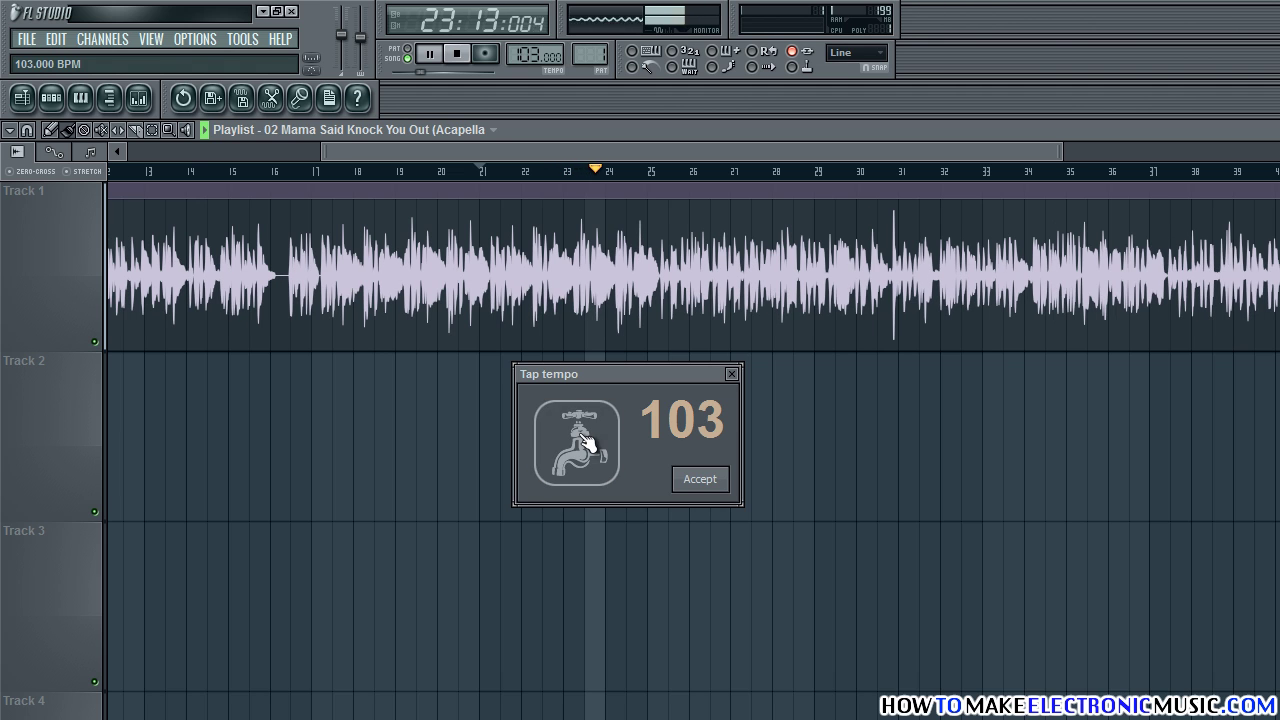
{"action": "left_click", "coordinate": [586, 442]}
{"action": "left_click", "coordinate": [586, 442]}
{"action": "left_click", "coordinate": [586, 442]}
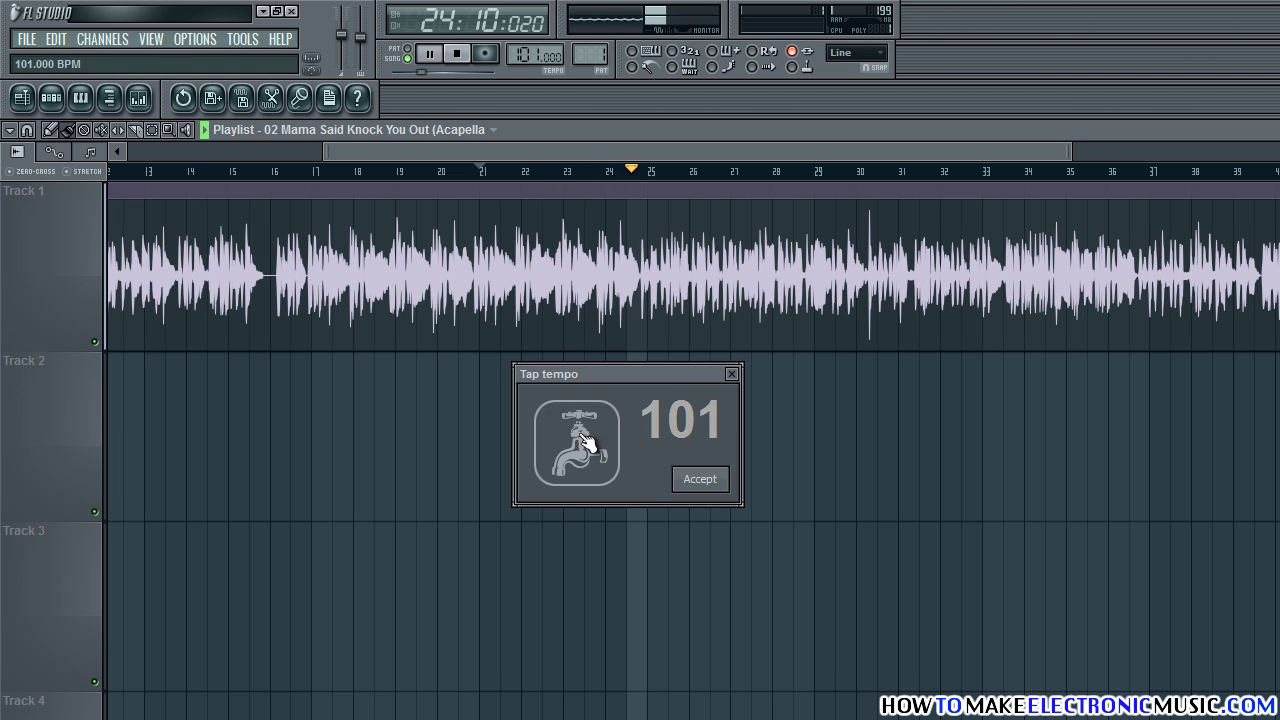
{"action": "left_click", "coordinate": [586, 442]}
{"action": "left_click", "coordinate": [586, 442]}
{"action": "left_click", "coordinate": [586, 442]}
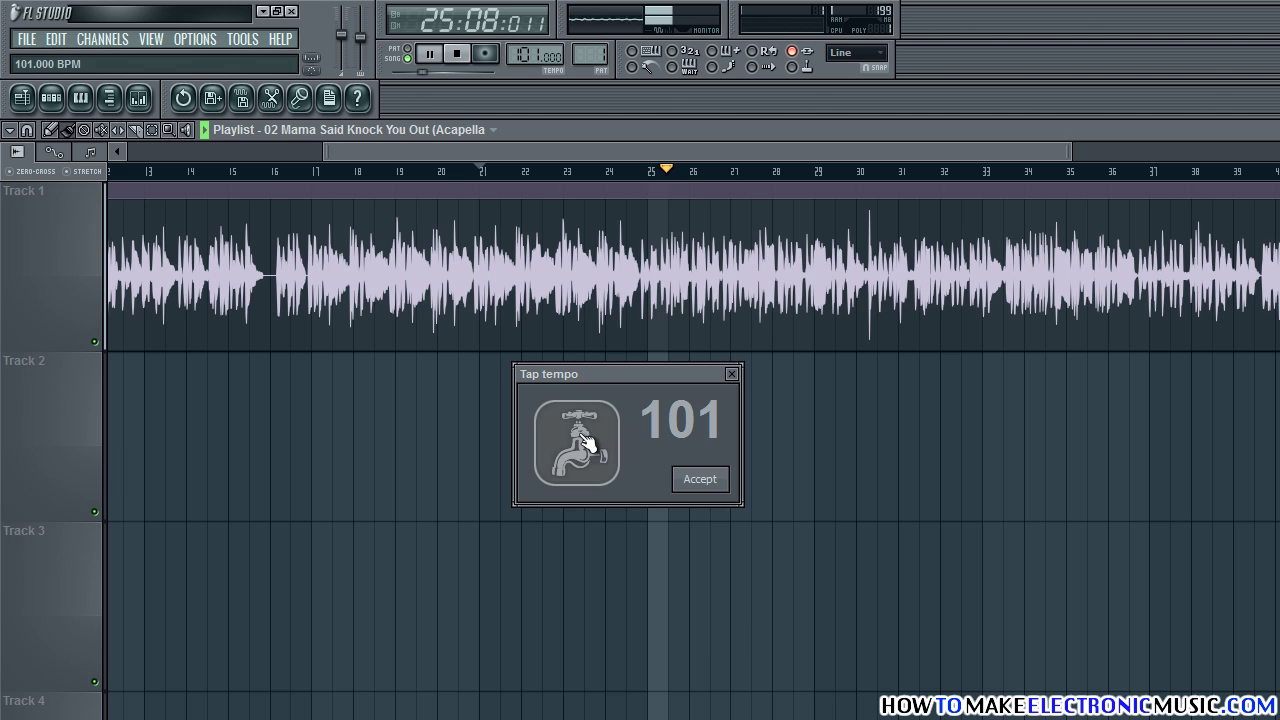
{"action": "left_click", "coordinate": [586, 442]}
{"action": "left_click", "coordinate": [586, 442]}
{"action": "left_click", "coordinate": [586, 442]}
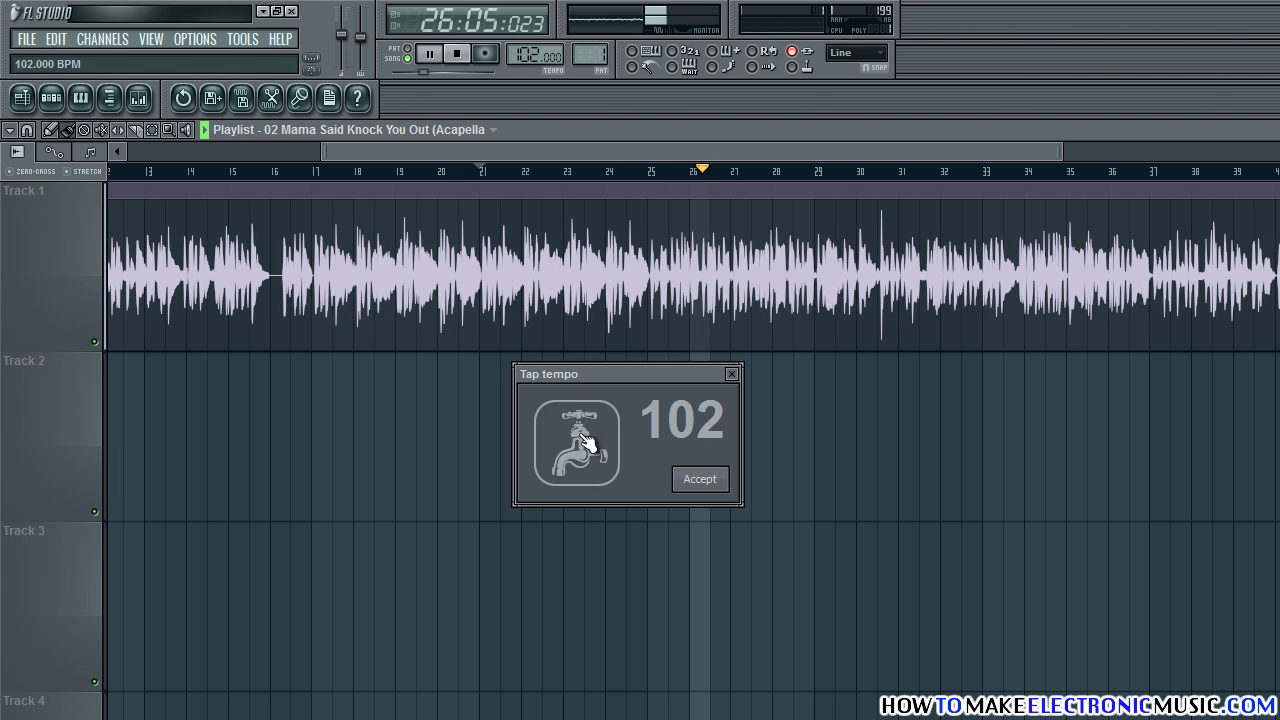
{"action": "left_click", "coordinate": [586, 442]}
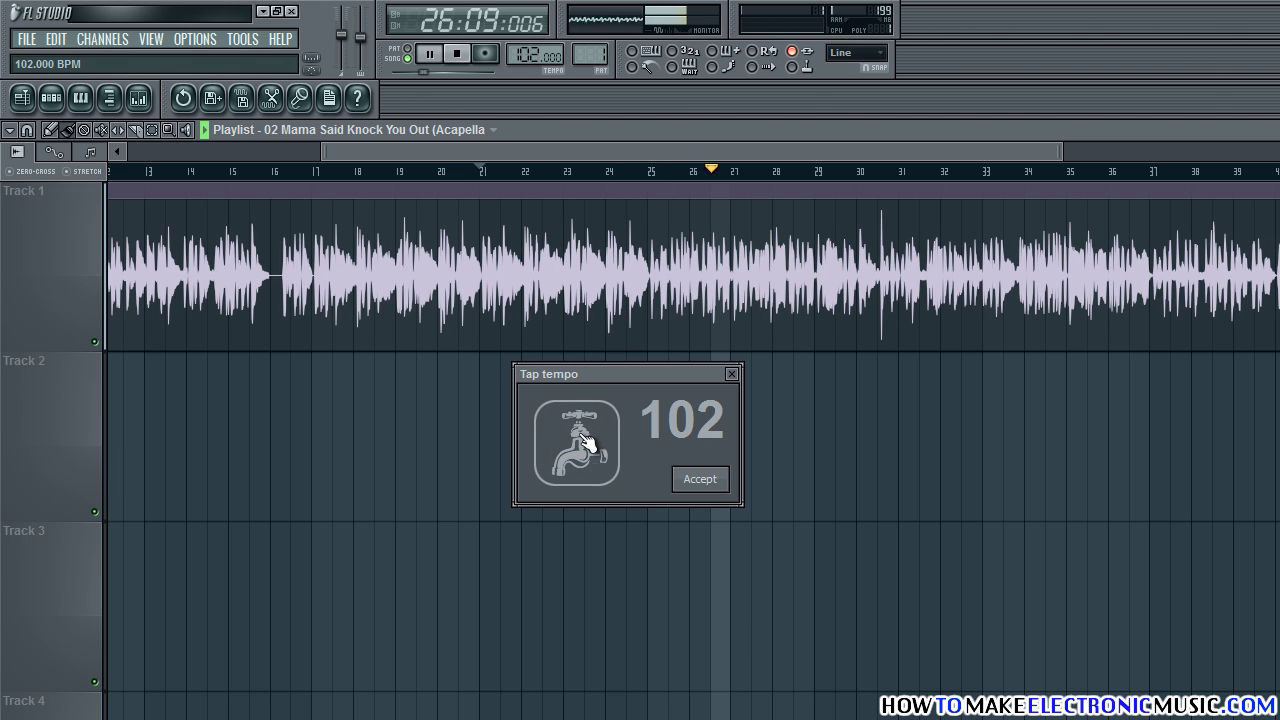
{"action": "left_click", "coordinate": [701, 480]}
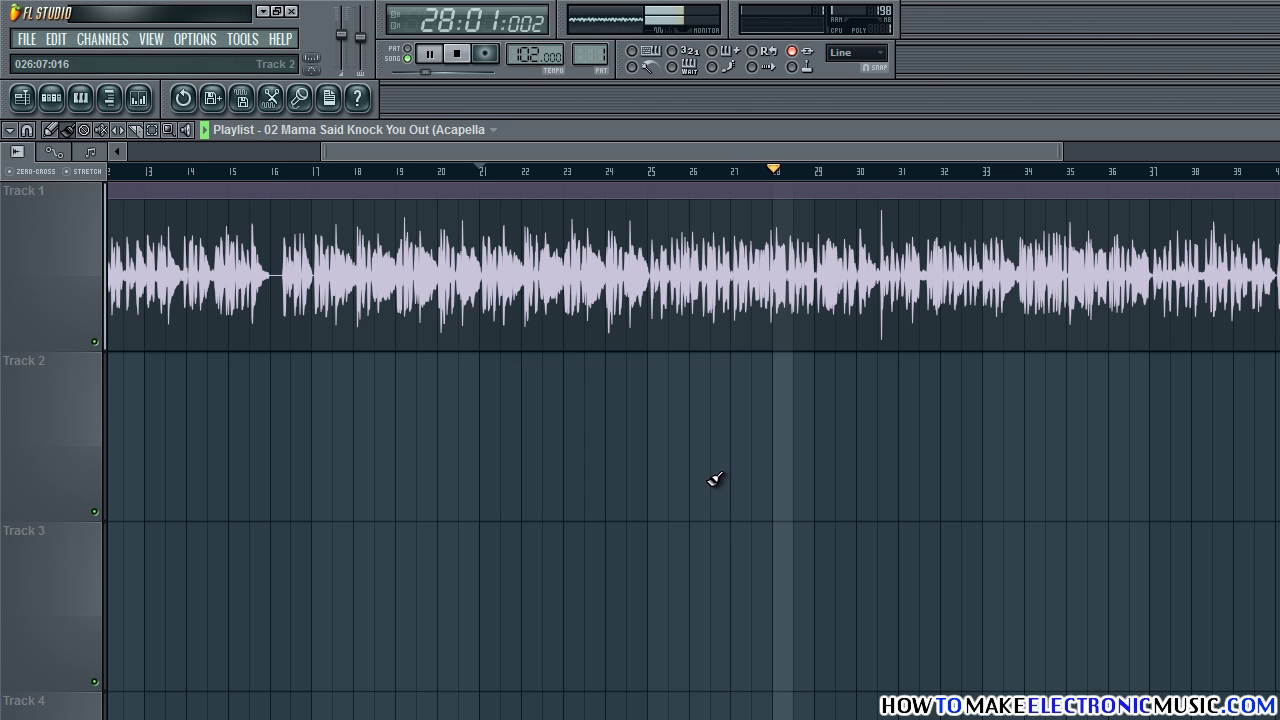
{"action": "key", "text": "space"}
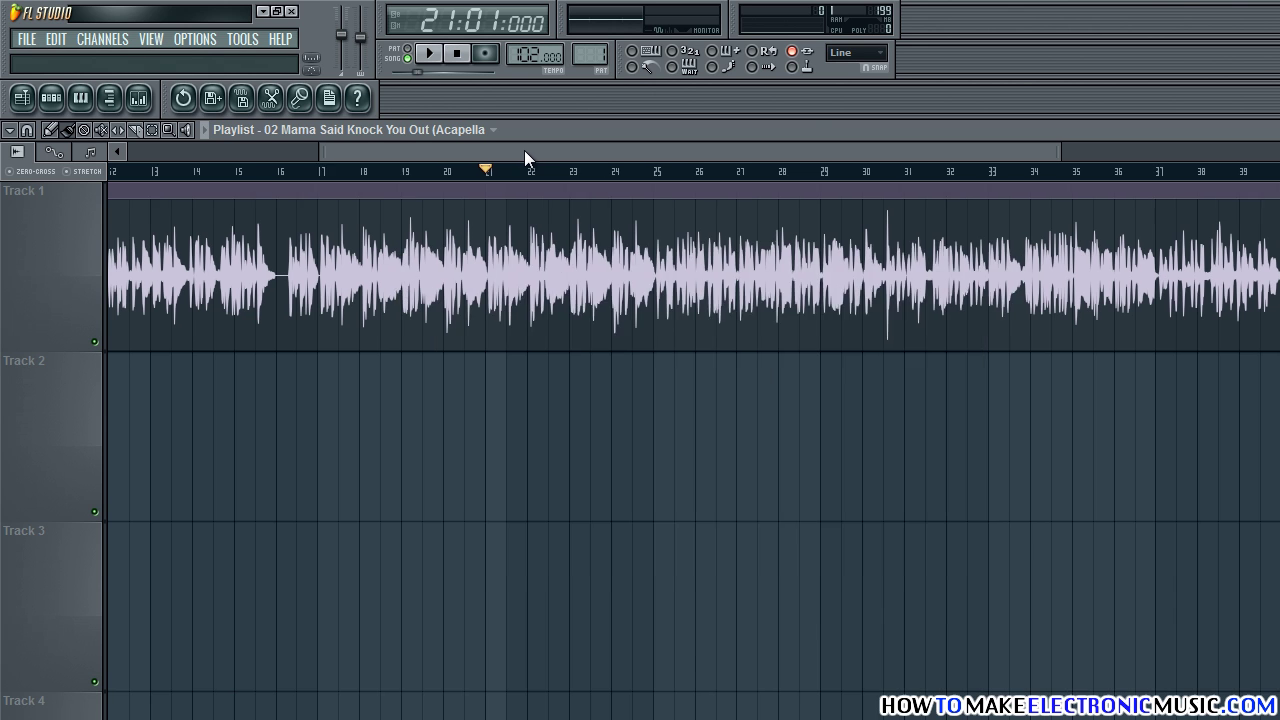
- Set the playback position to 4:09, just before the first verse, and briefly play the vocal
{"action": "left_click_drag", "start_coordinate": [524, 150], "coordinate": [268, 153]}
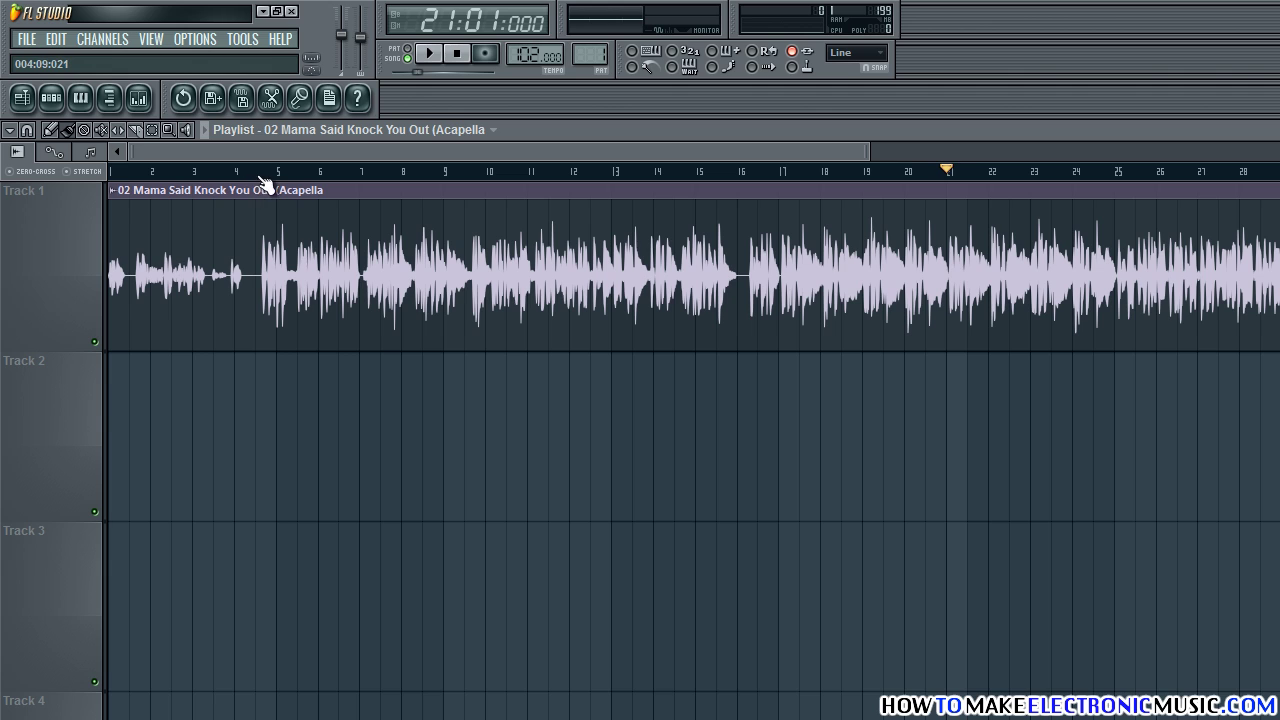
{"action": "left_click", "coordinate": [258, 174]}
{"action": "key", "text": "space"}
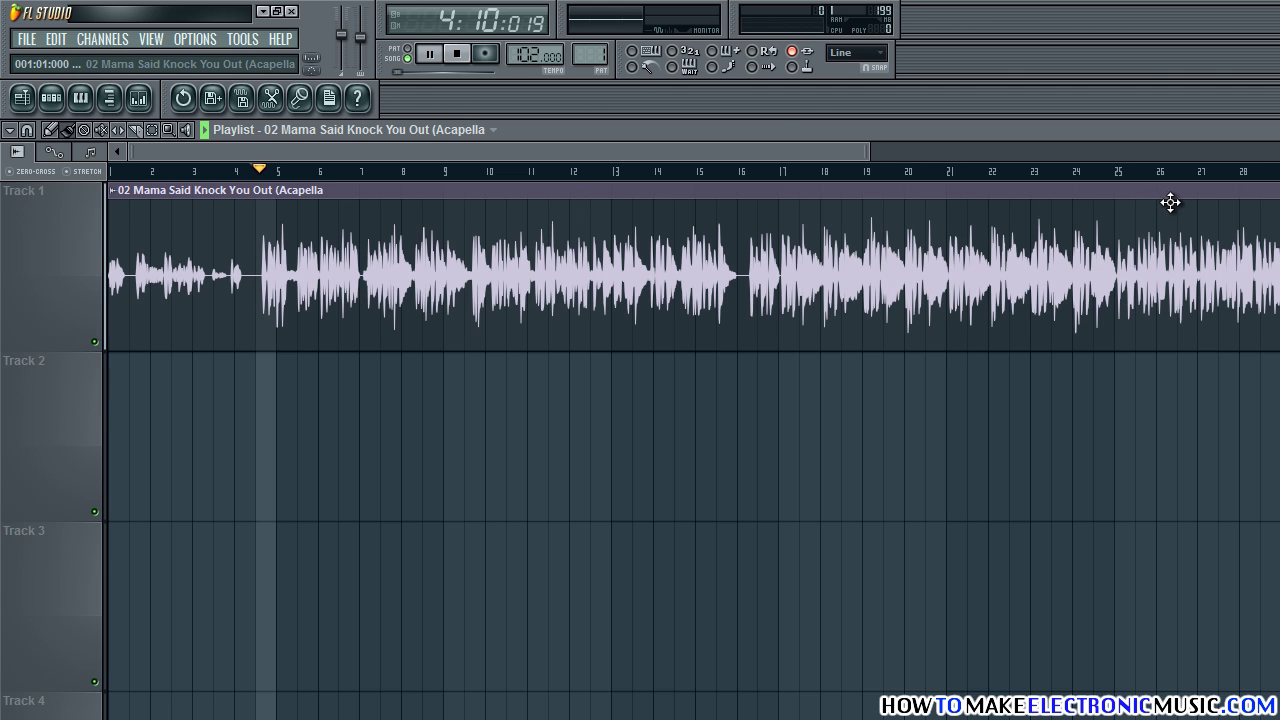
{"action": "key", "text": "space"}
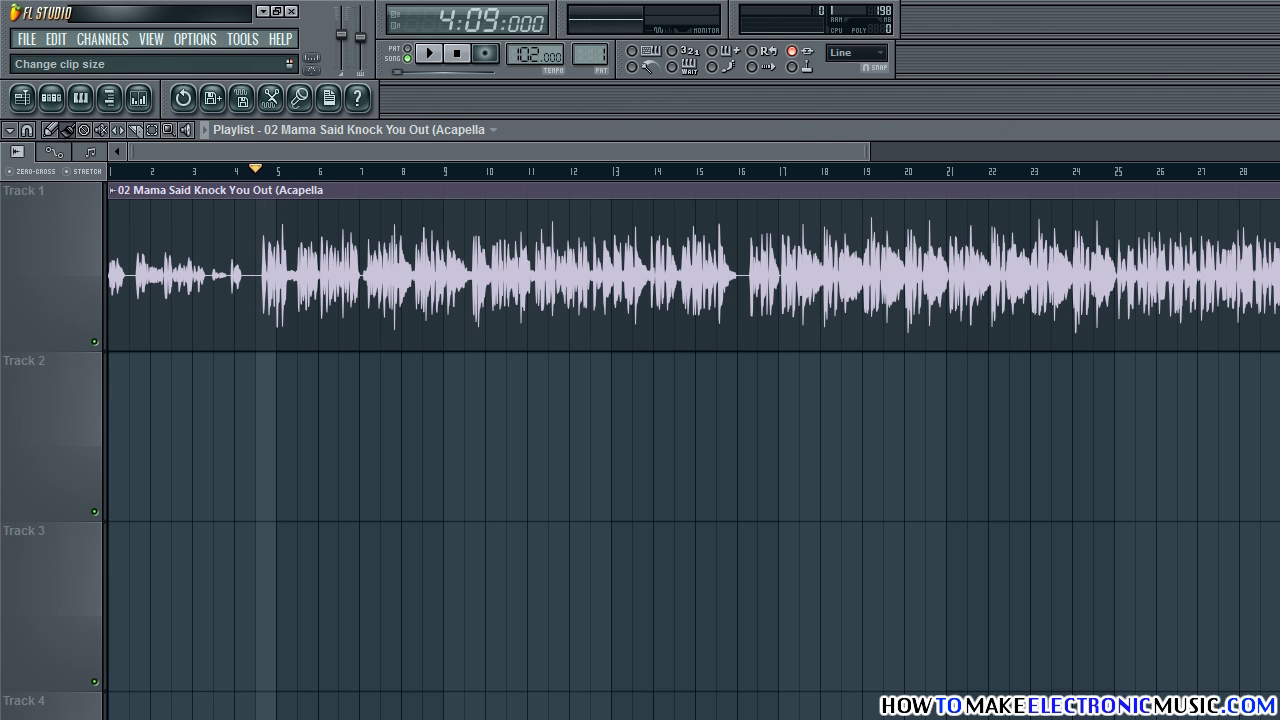
- Enable the metronome and play the vocal from 4:09 to check the first verse against the beat
{"action": "scroll", "coordinate": [694, 330], "scroll_direction": "up", "scroll_amount": 2}
{"action": "left_click_drag", "start_coordinate": [869, 151], "coordinate": [407, 149]}
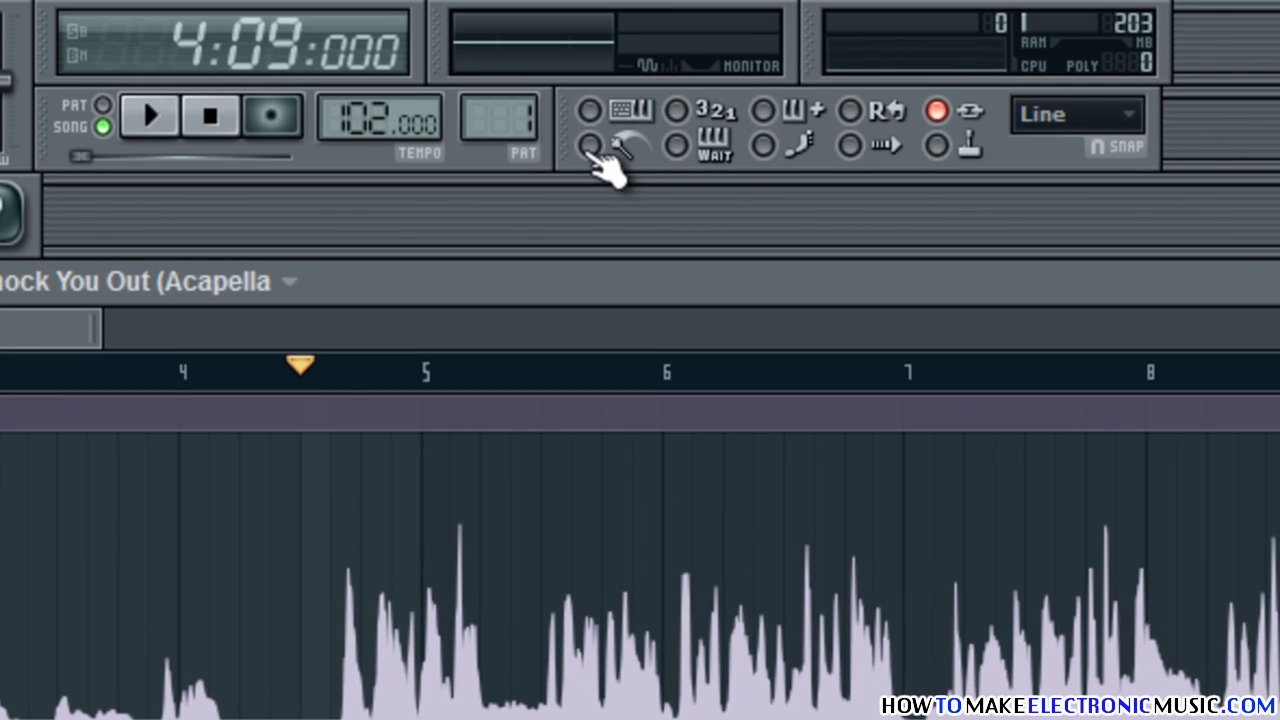
{"action": "left_click", "coordinate": [631, 67]}
{"action": "key", "text": "space"}
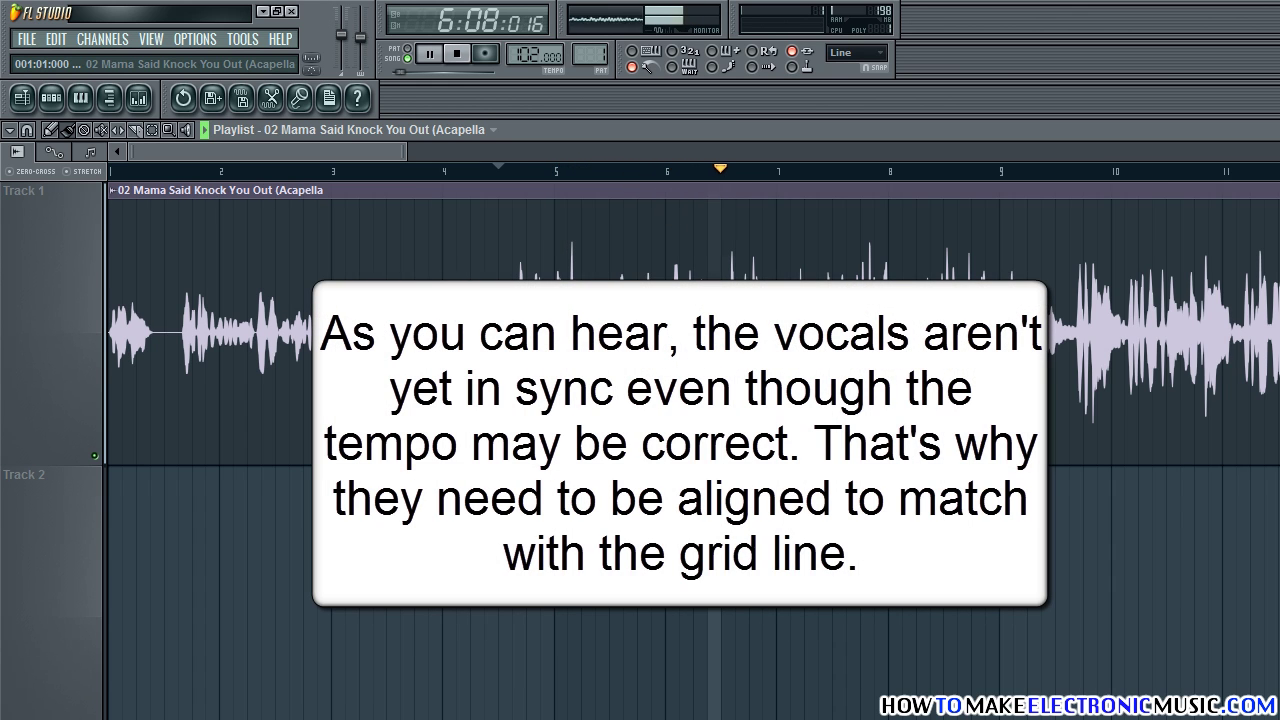
{"action": "key", "text": "space"}
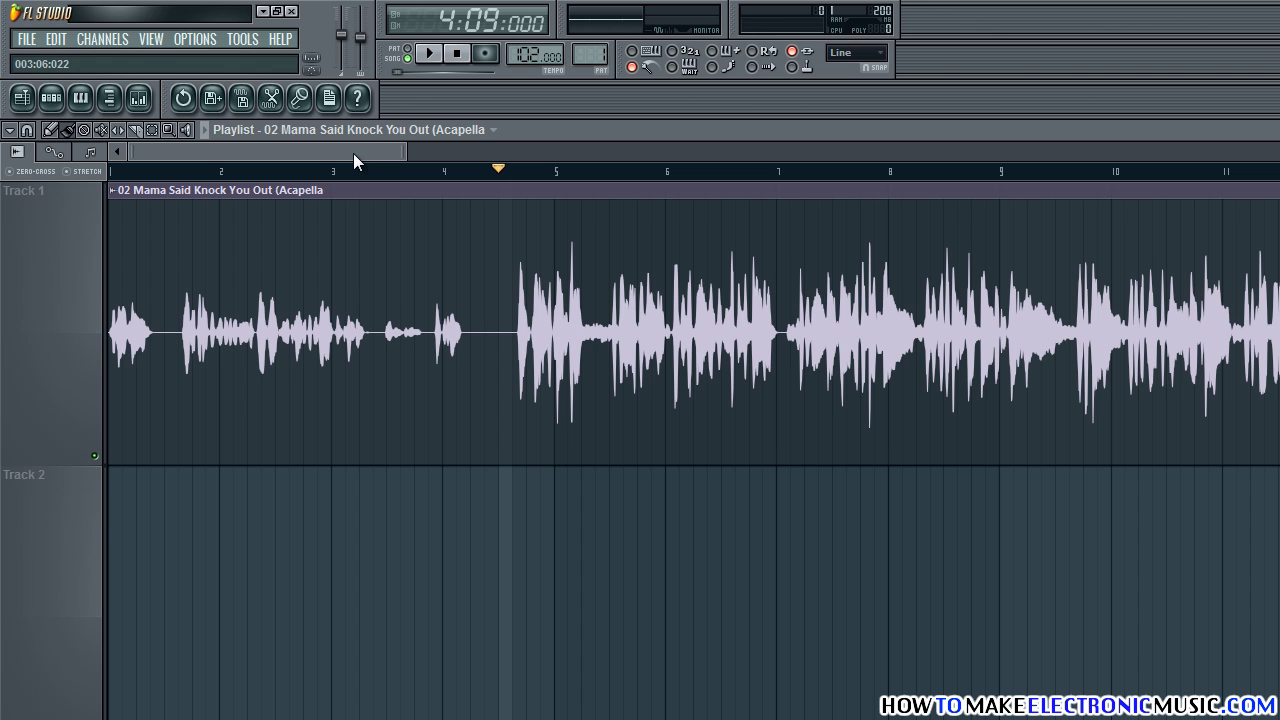
- Play the chorus with the metronome from 16:05 and from bar 17 to compare its timing with the grid
{"action": "left_click_drag", "start_coordinate": [406, 151], "coordinate": [605, 151]}
{"action": "left_click", "coordinate": [1111, 182]}
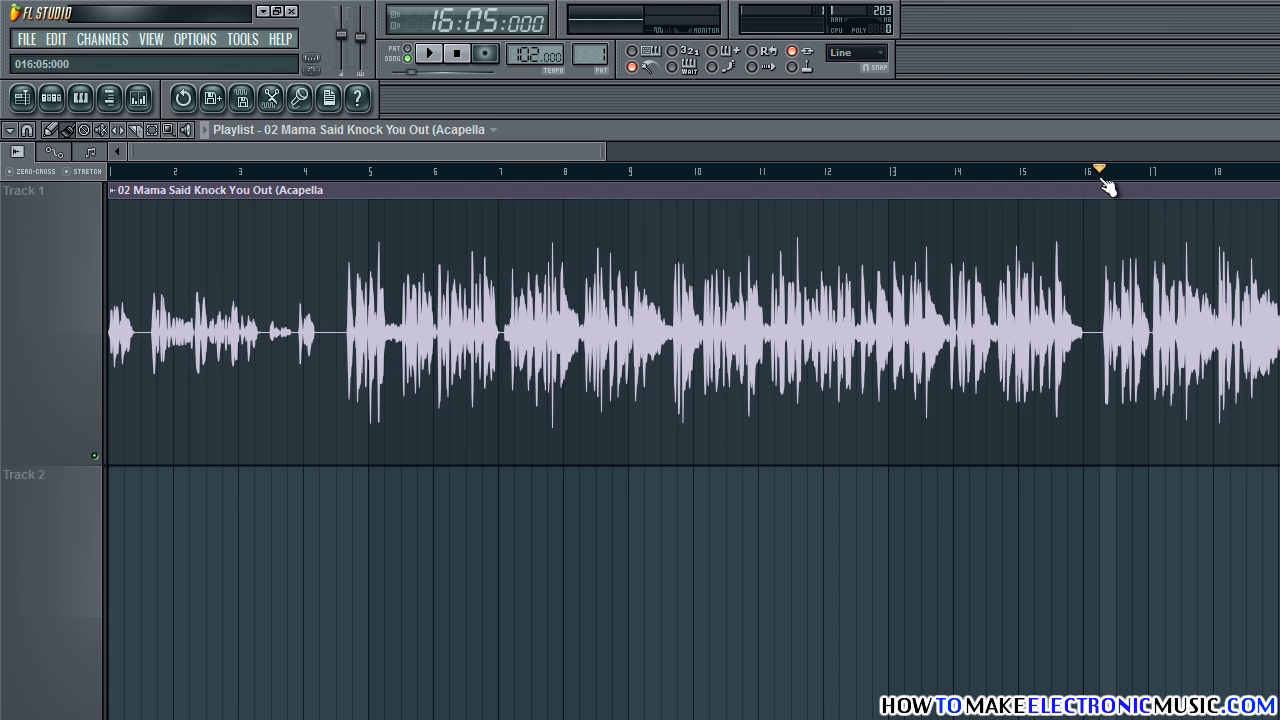
{"action": "key", "text": "space"}
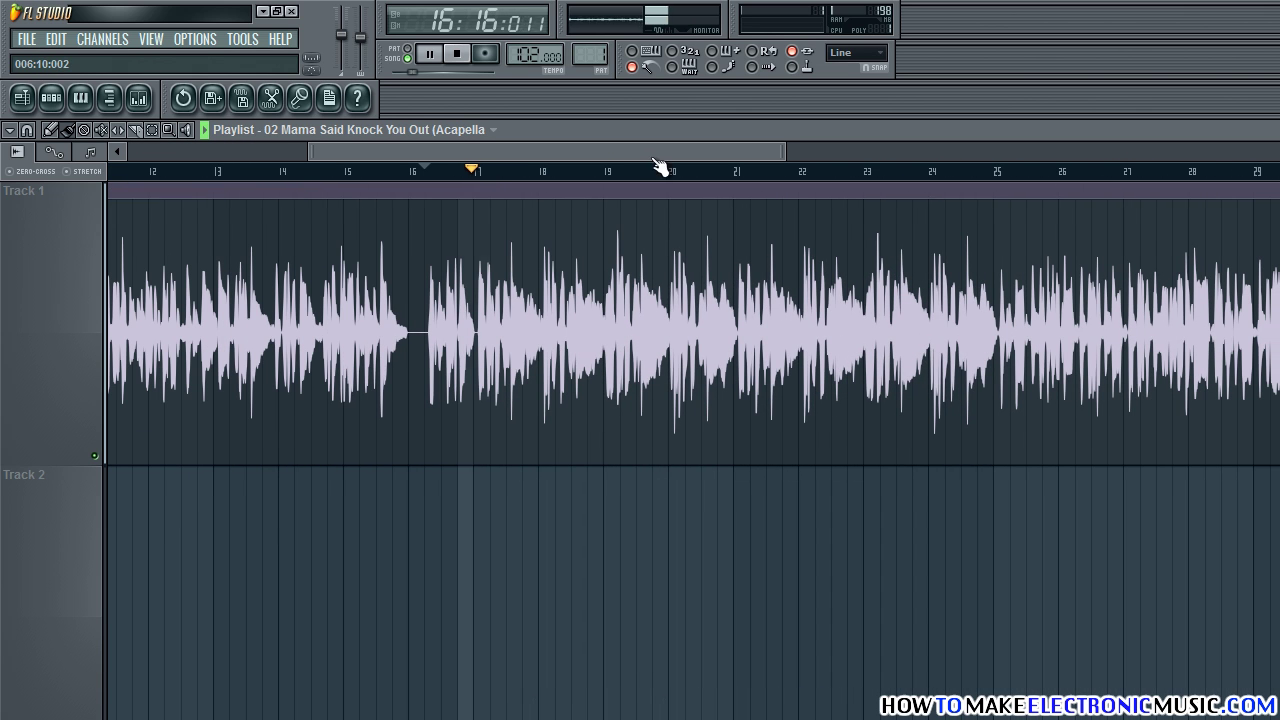
{"action": "key", "text": "space"}
{"action": "left_click", "coordinate": [482, 178]}
{"action": "key", "text": "space"}
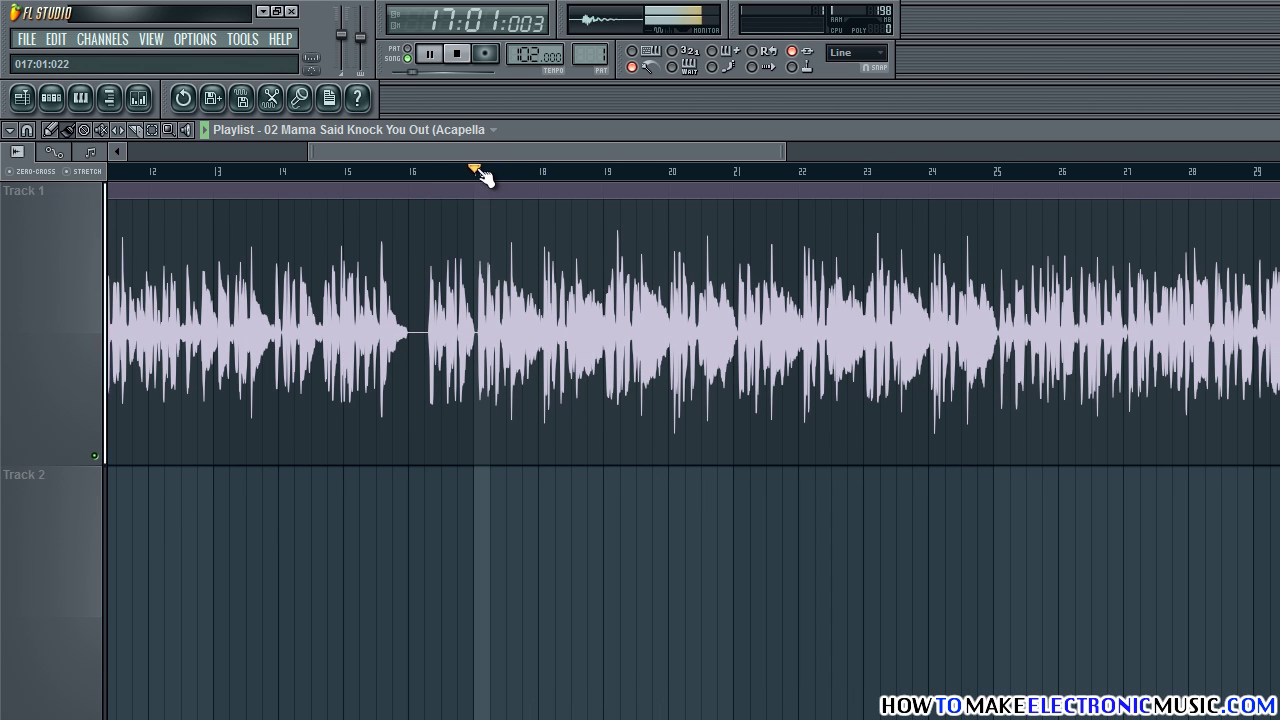
{"action": "key", "text": "space"}
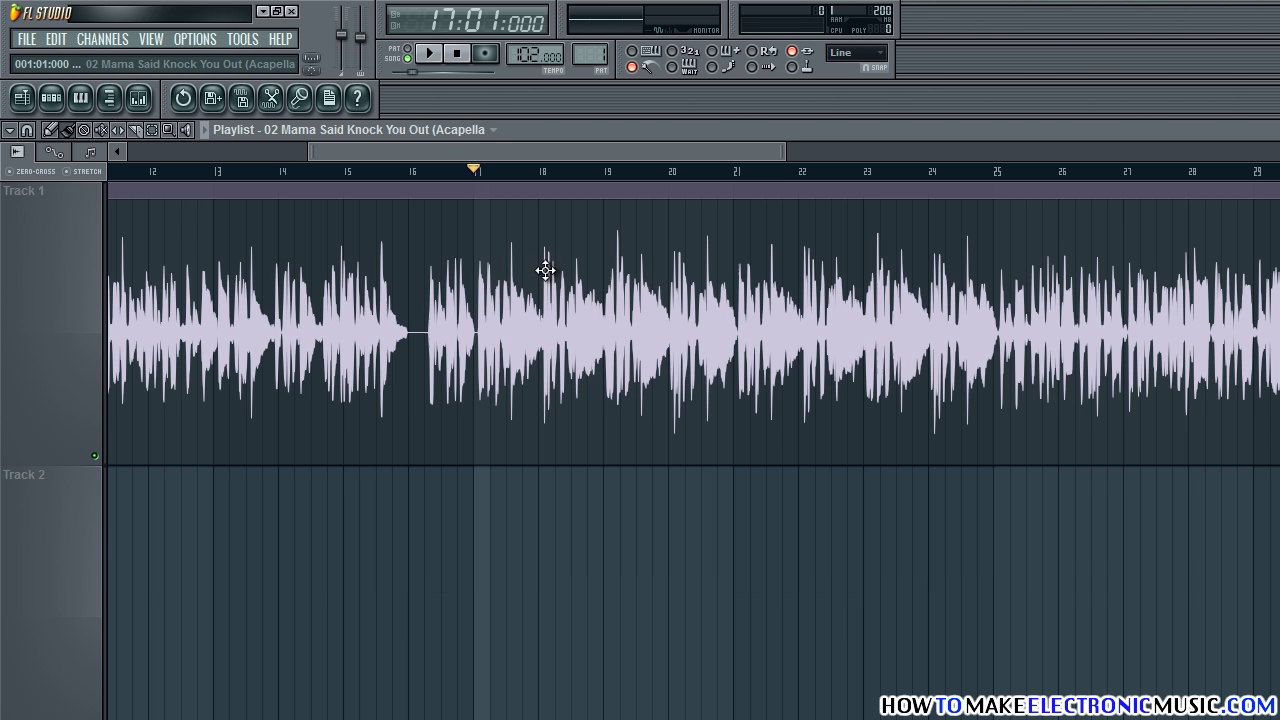
- Move the vocal clip on Track 1 so that it starts at bar 5
{"action": "left_click_drag", "start_coordinate": [541, 155], "coordinate": [333, 157]}
{"action": "left_click_drag", "start_coordinate": [602, 146], "coordinate": [872, 152]}
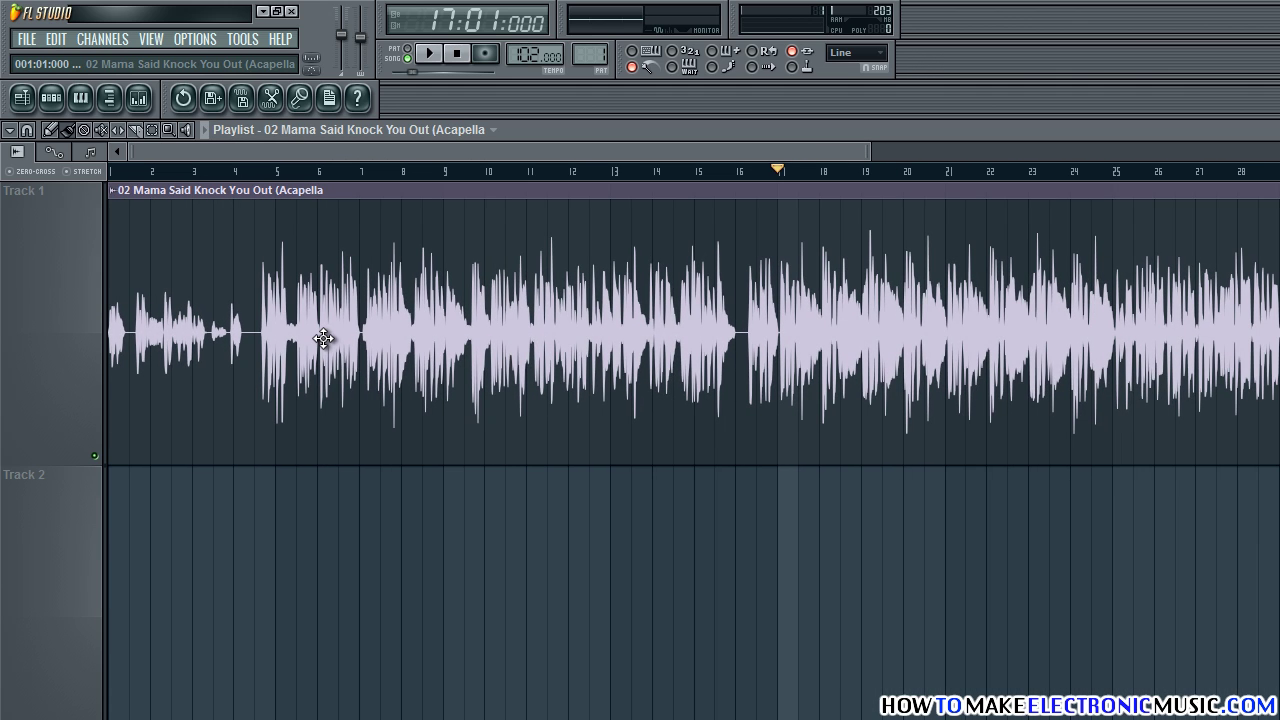
{"action": "left_click_drag", "start_coordinate": [325, 338], "coordinate": [485, 344]}
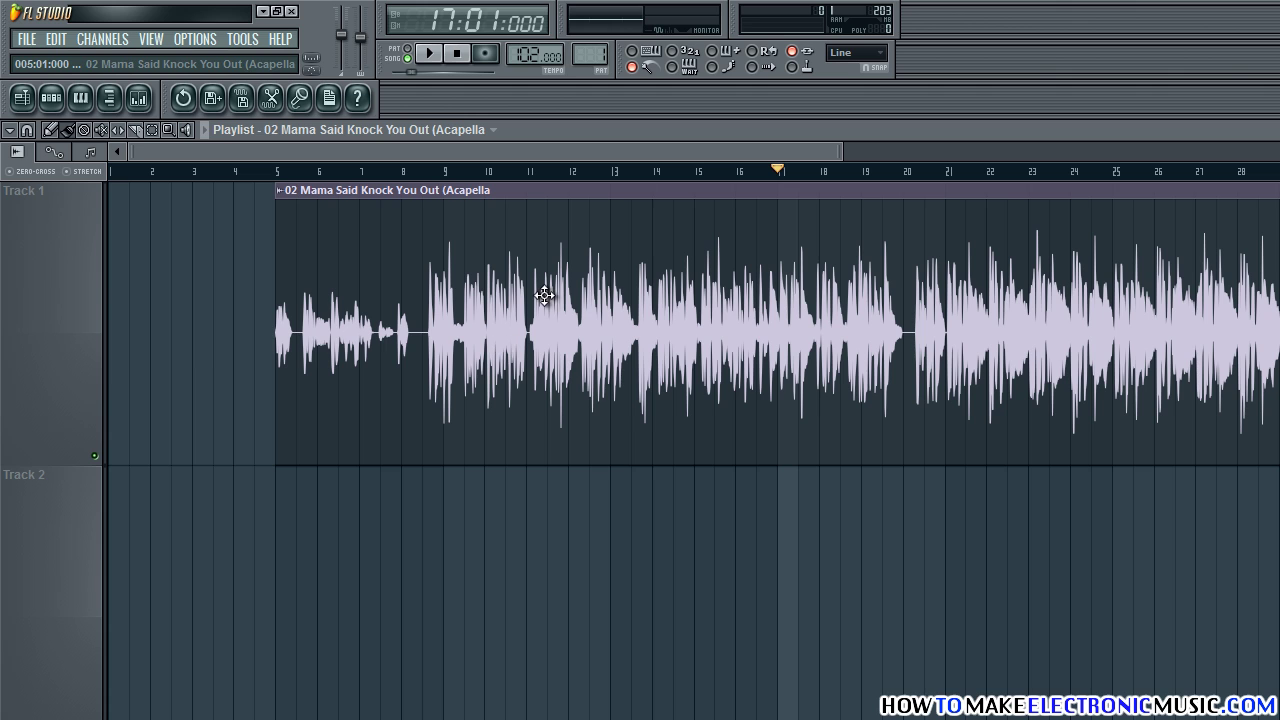
- Play the vocal from bar 20 to locate where the chorus comes in
{"action": "left_click", "coordinate": [906, 170]}
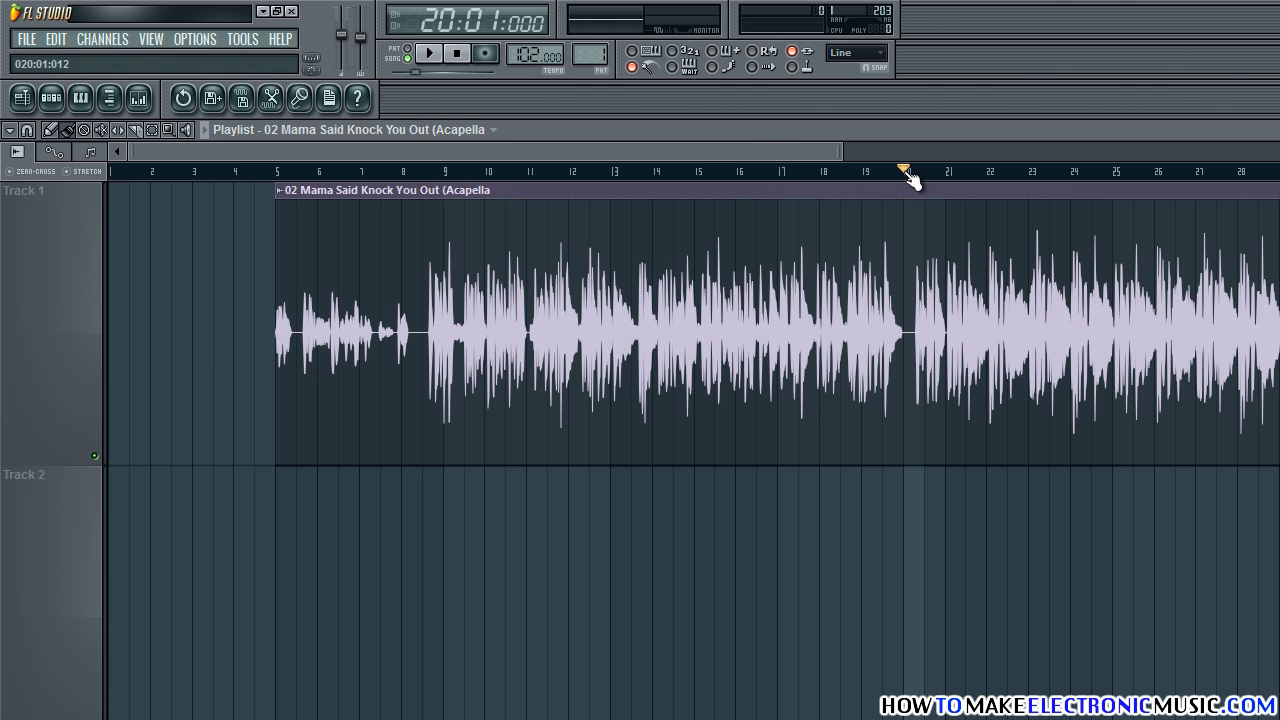
{"action": "left_click_drag", "start_coordinate": [716, 148], "coordinate": [1020, 153]}
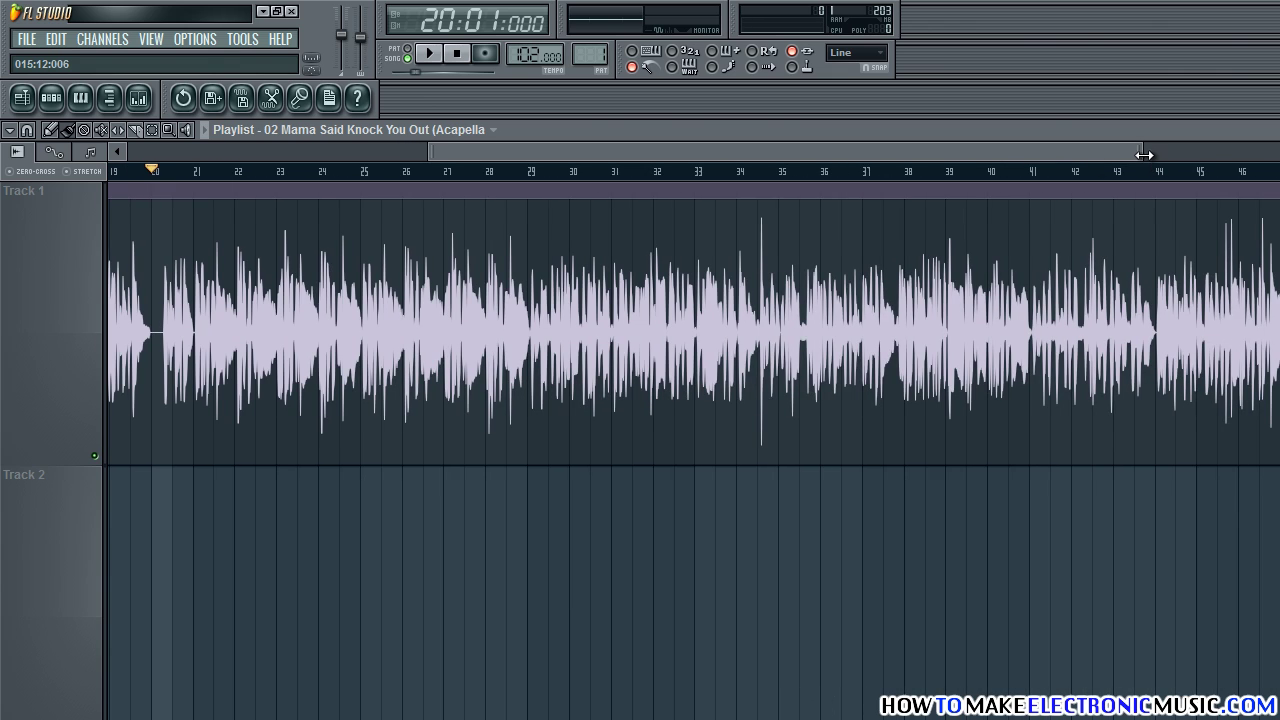
{"action": "left_click_drag", "start_coordinate": [1144, 155], "coordinate": [517, 146]}
{"action": "key", "text": "space"}
{"action": "key", "text": "space"}
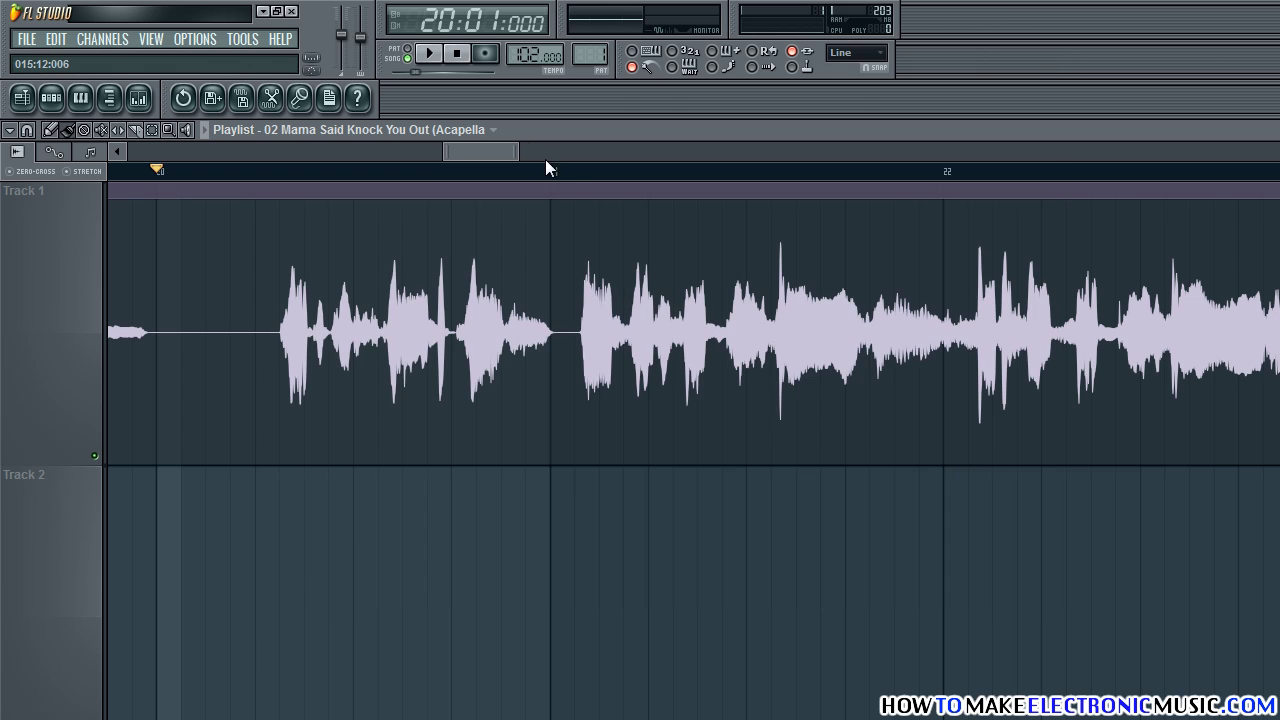
- Play from bar 21, and shift the vocal clip slightly earlier without snapping so the chorus phrase starts exactly on bar 21
{"action": "left_click", "coordinate": [556, 173]}
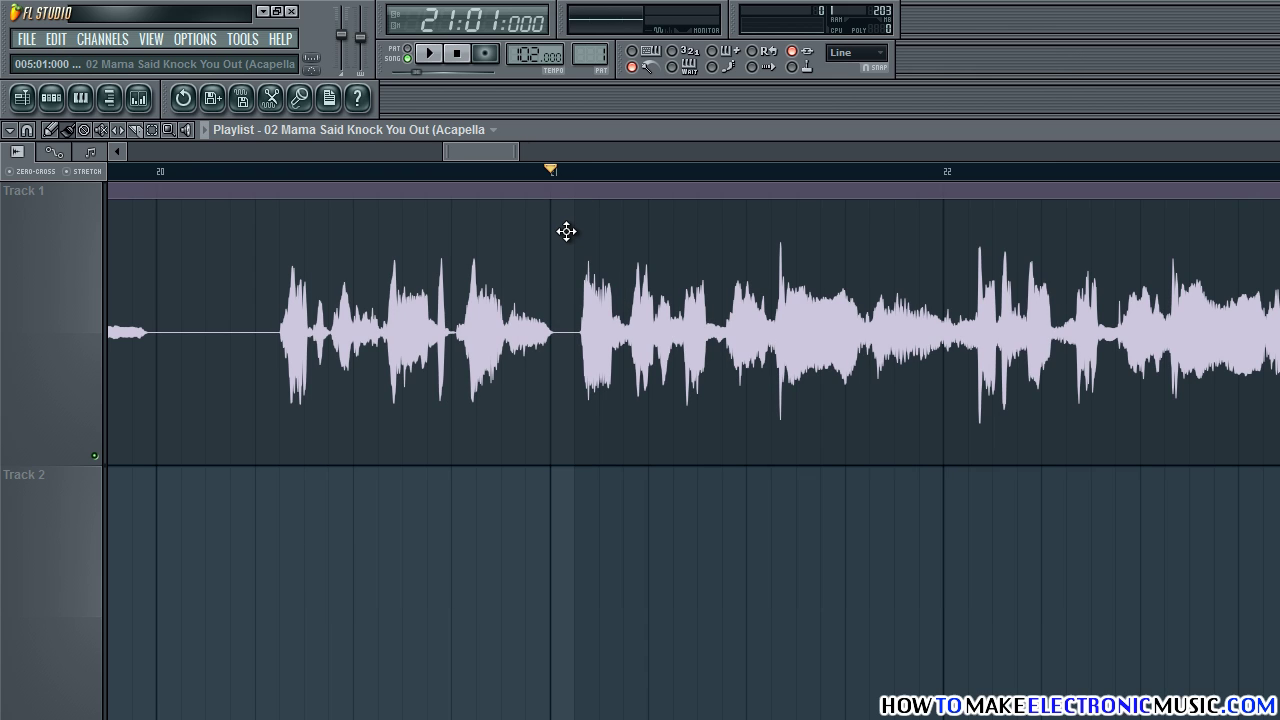
{"action": "key", "text": "space"}
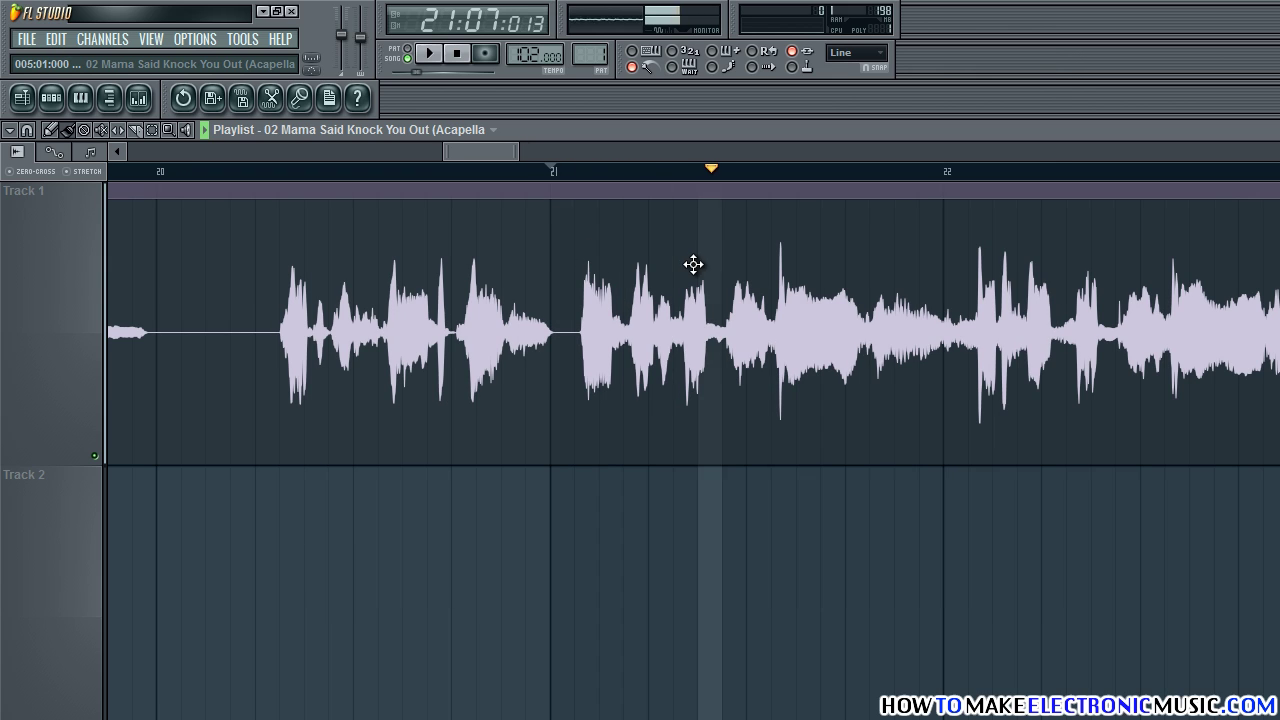
{"action": "key", "text": "space"}
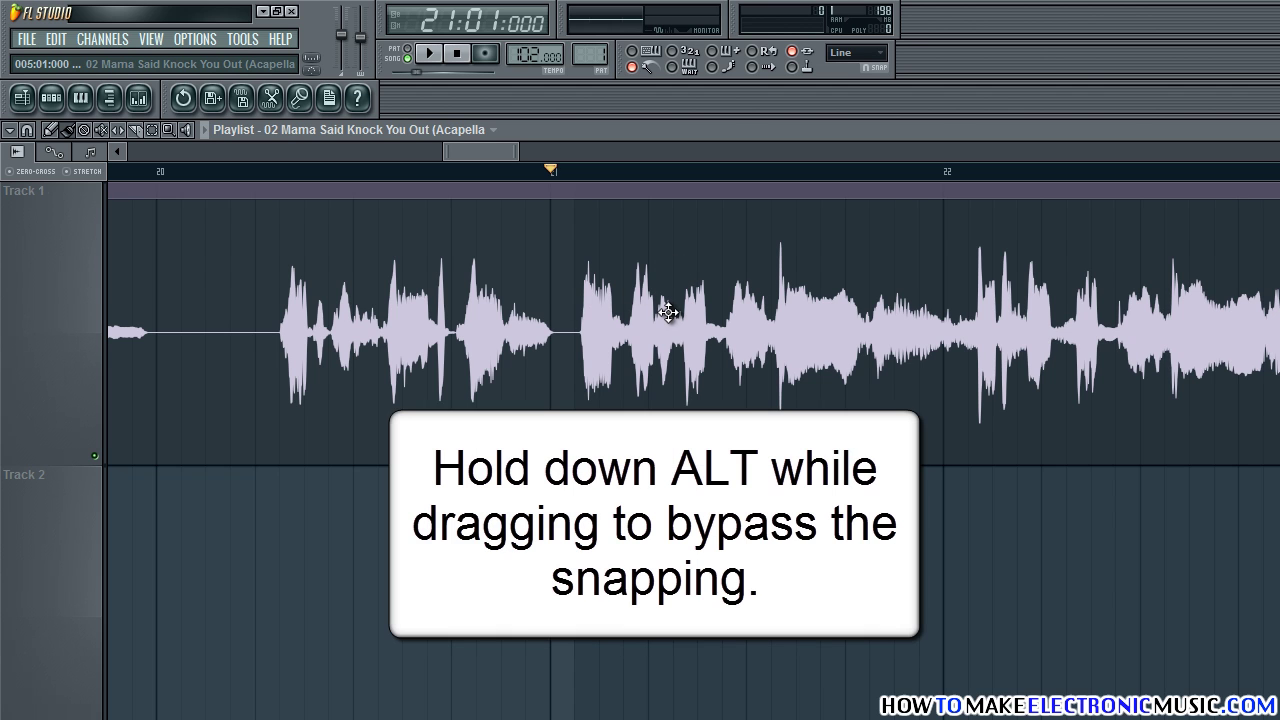
{"action": "left_click_drag", "start_coordinate": [663, 307], "coordinate": [636, 311]}
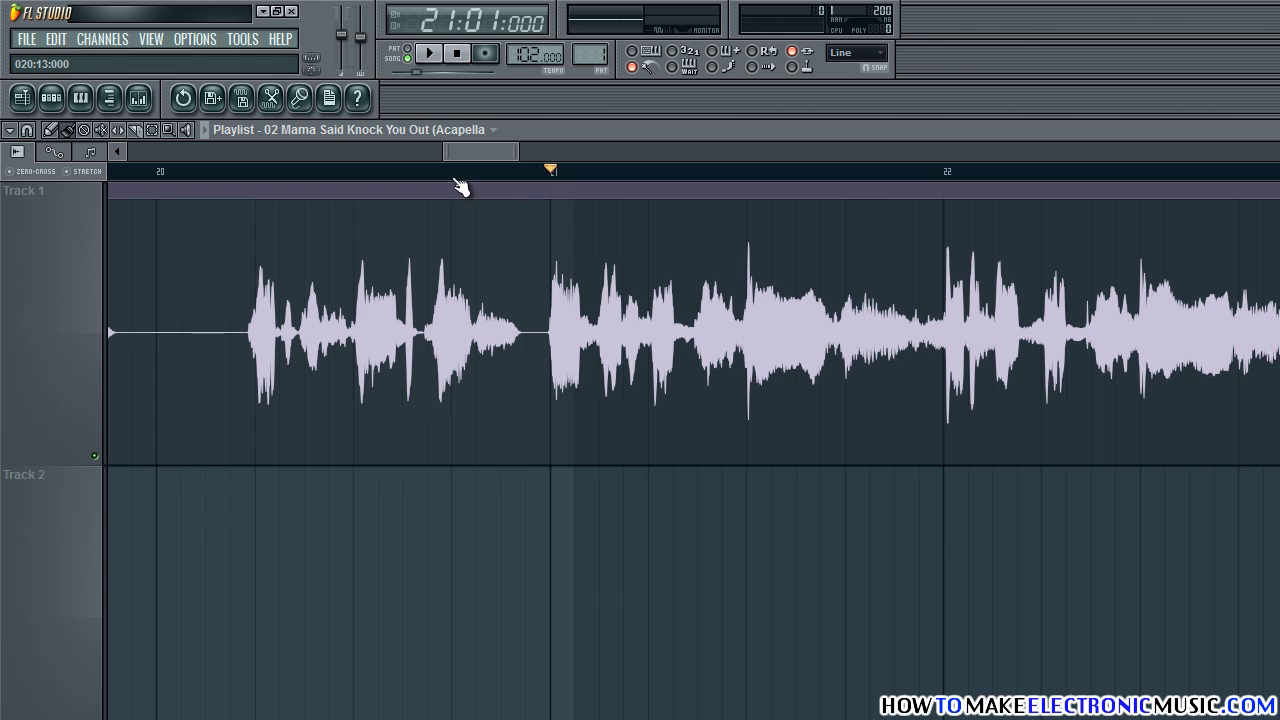
- Play the vocal with the metronome from 20:13 and from bar 28 to check that it stays in sync
{"action": "left_click", "coordinate": [455, 180]}
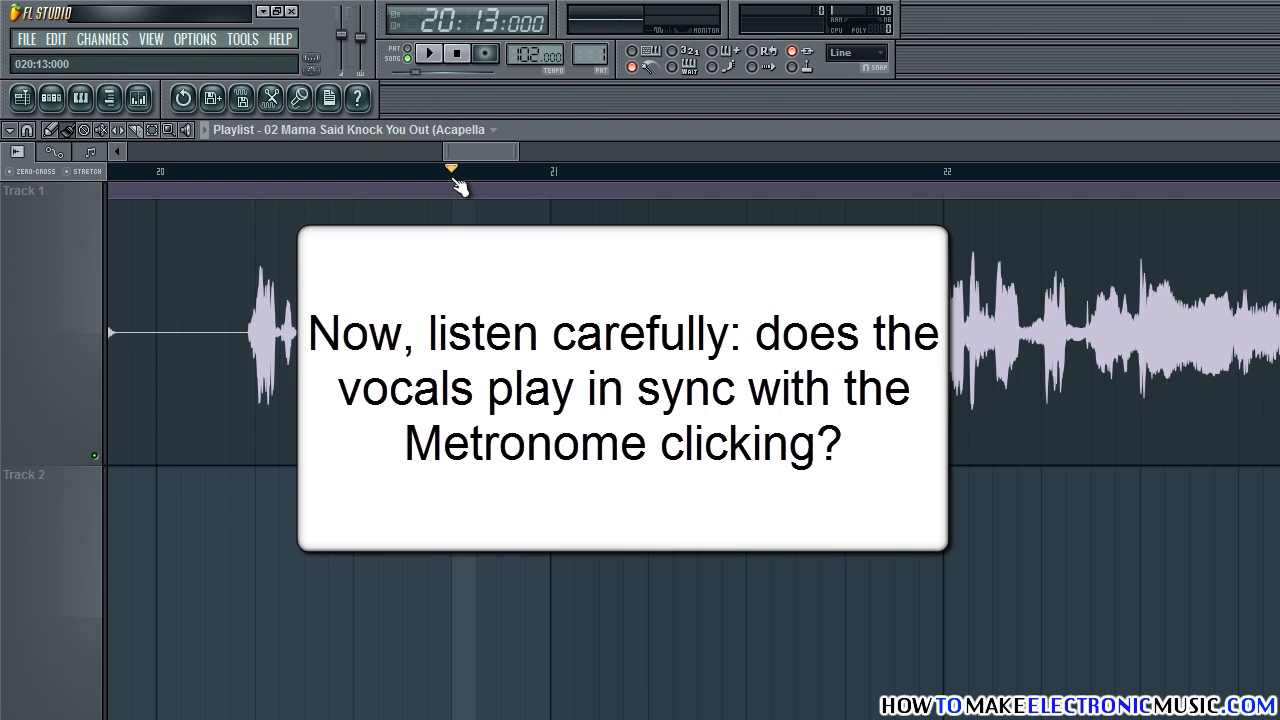
{"action": "key", "text": "space"}
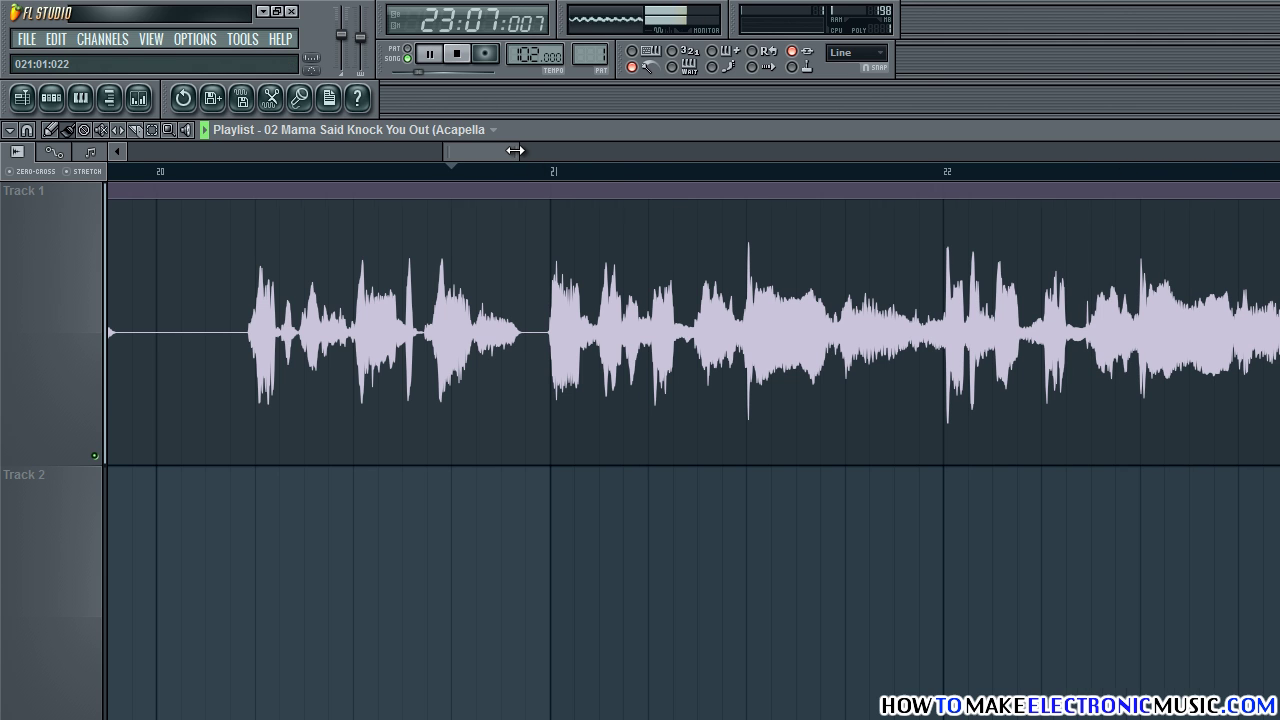
{"action": "left_click_drag", "start_coordinate": [515, 150], "coordinate": [717, 154]}
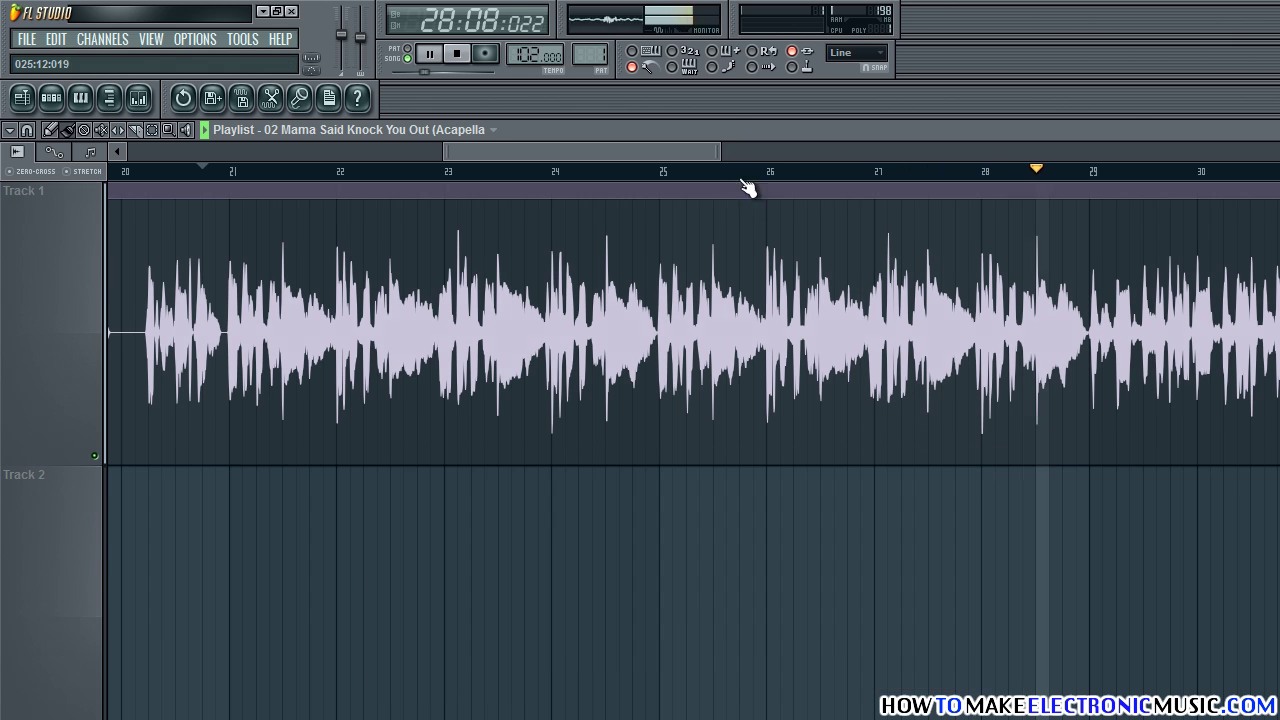
{"action": "key", "text": "space"}
{"action": "left_click_drag", "start_coordinate": [687, 150], "coordinate": [715, 150]}
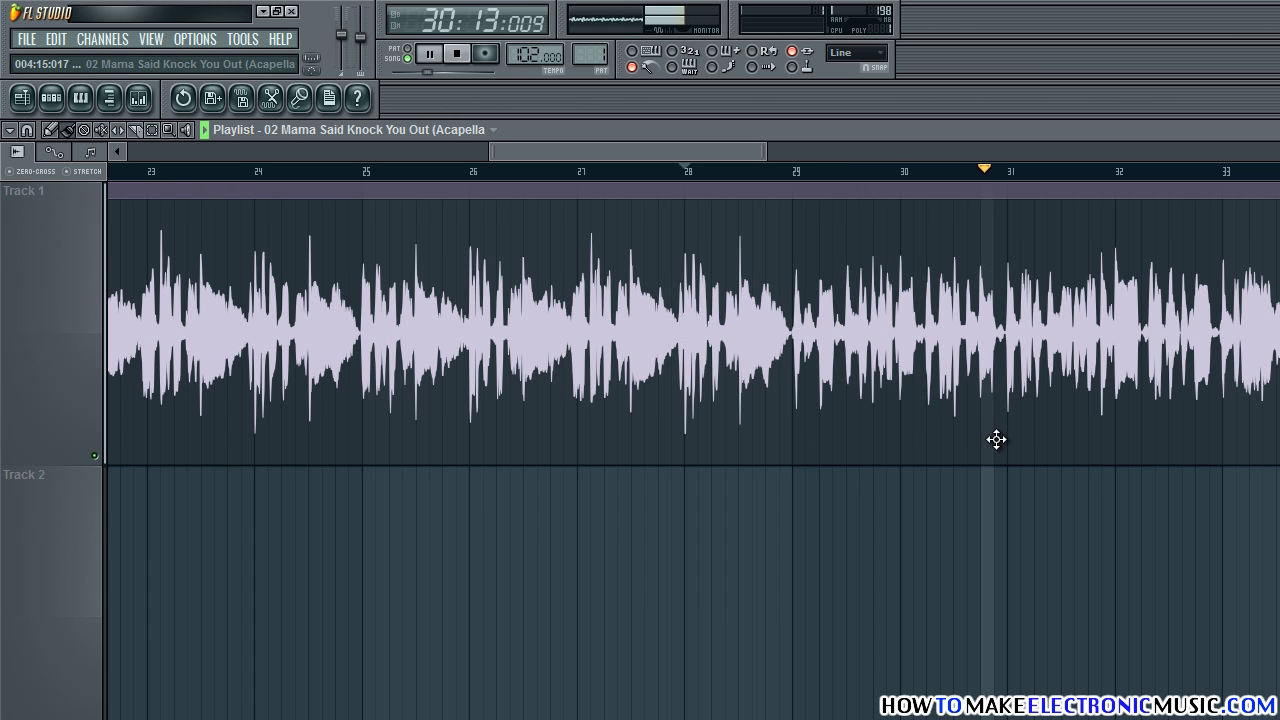
{"action": "left_click_drag", "start_coordinate": [703, 152], "coordinate": [797, 150]}
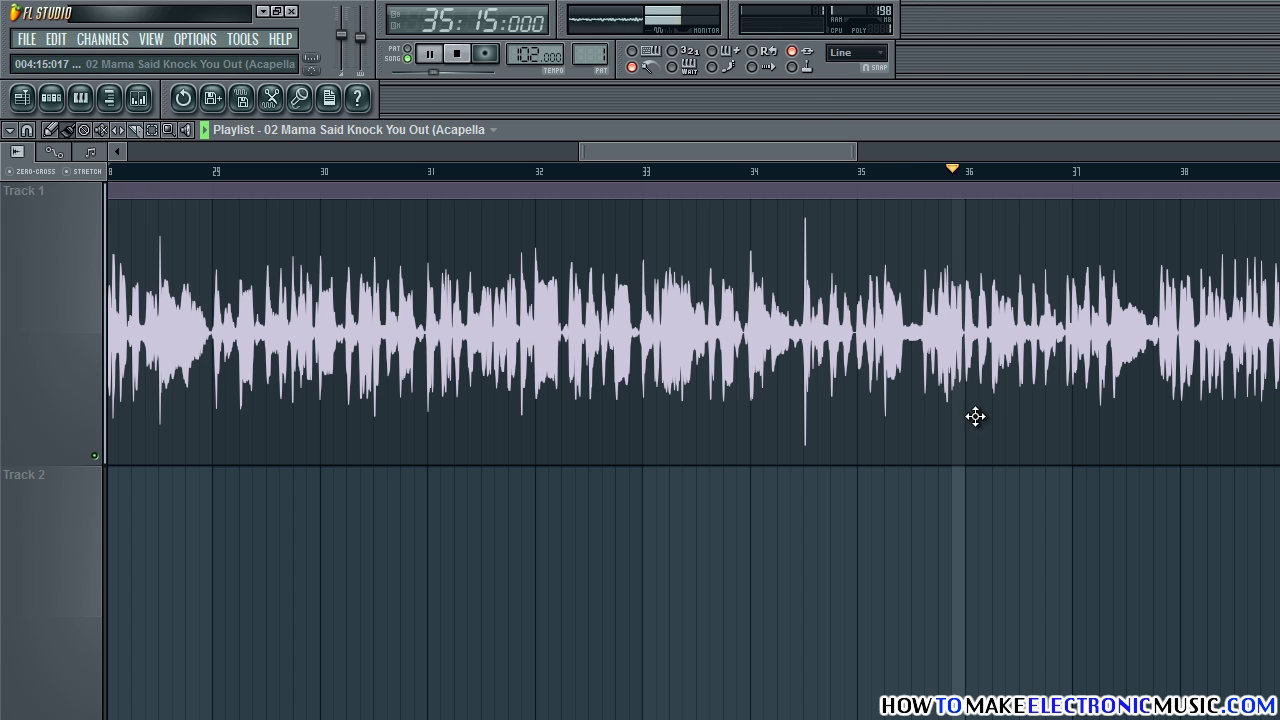
- Check the following section of the vocal against the metronome, including playback from bar 41
{"action": "key", "text": "space"}
{"action": "left_click_drag", "start_coordinate": [753, 153], "coordinate": [938, 148]}
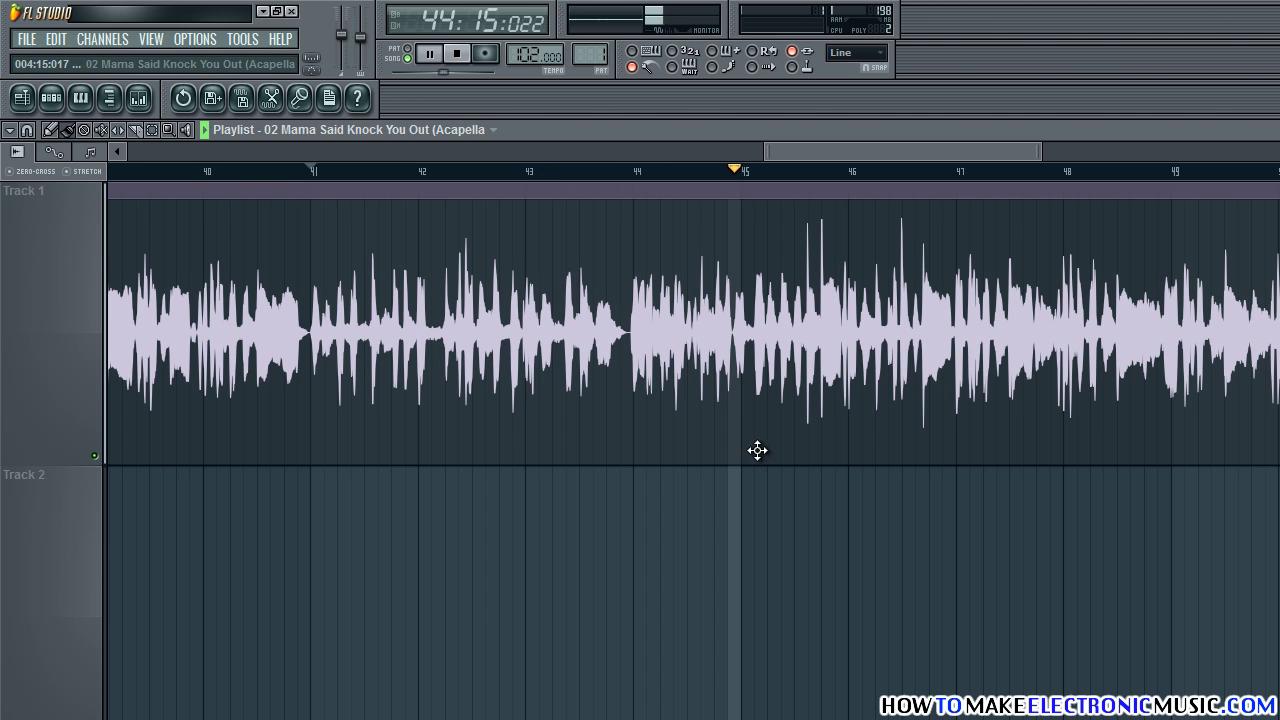
{"action": "key", "text": "space"}
{"action": "left_click_drag", "start_coordinate": [828, 147], "coordinate": [969, 147]}
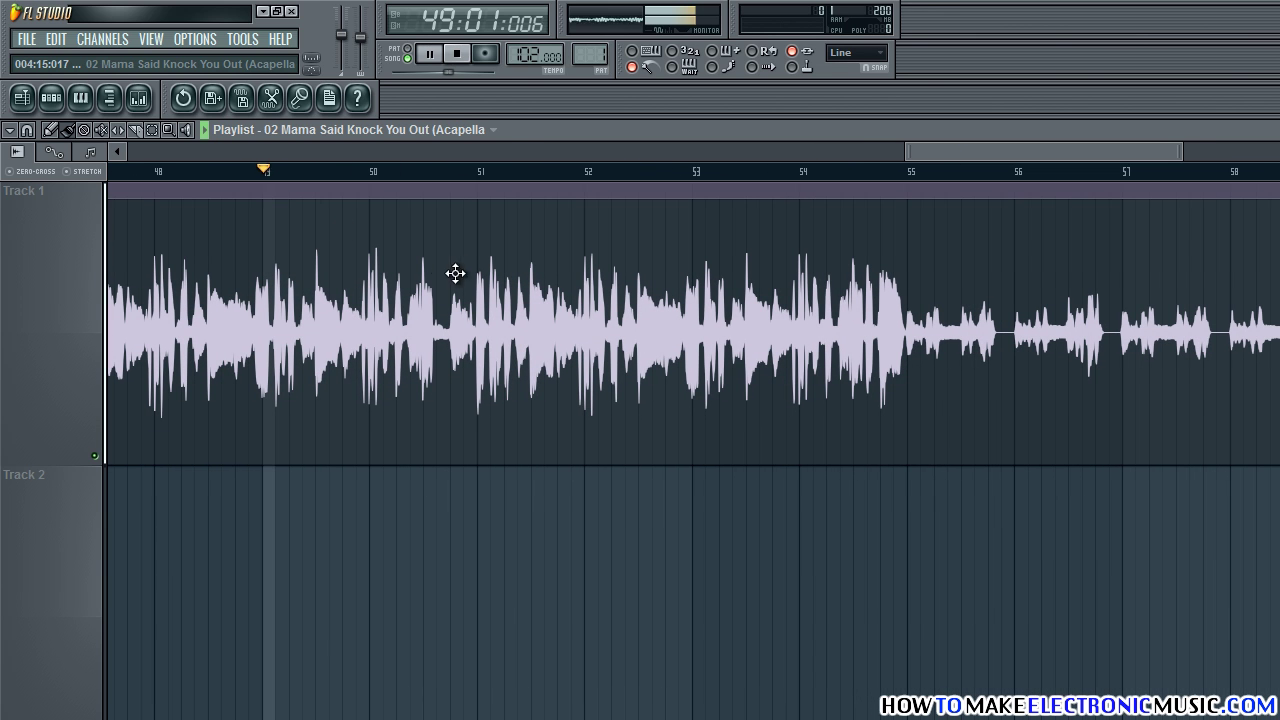
- Replay the vocal from 48:11, 46:07 and bar 47 to compare its timing with the metronome
{"action": "left_click", "coordinate": [228, 184]}
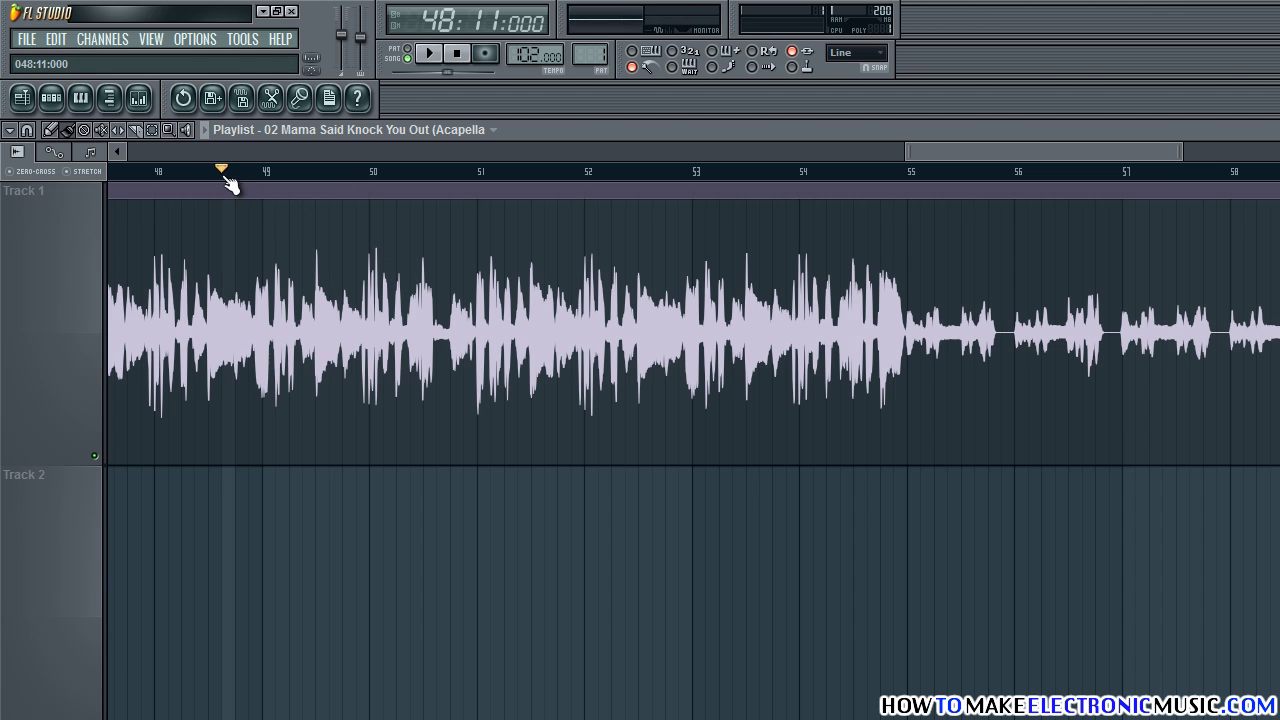
{"action": "key", "text": "space"}
{"action": "left_click_drag", "start_coordinate": [978, 151], "coordinate": [903, 150]}
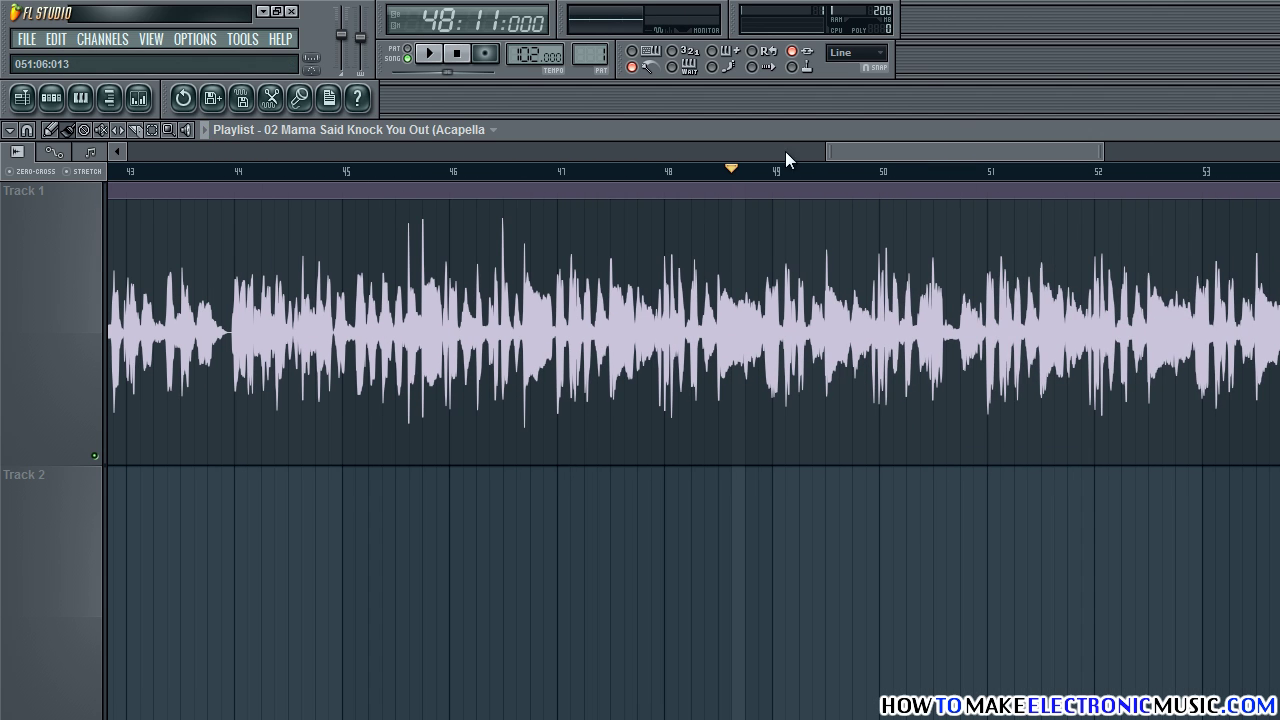
{"action": "left_click", "coordinate": [560, 183]}
{"action": "key", "text": "space"}
{"action": "left_click", "coordinate": [488, 180]}
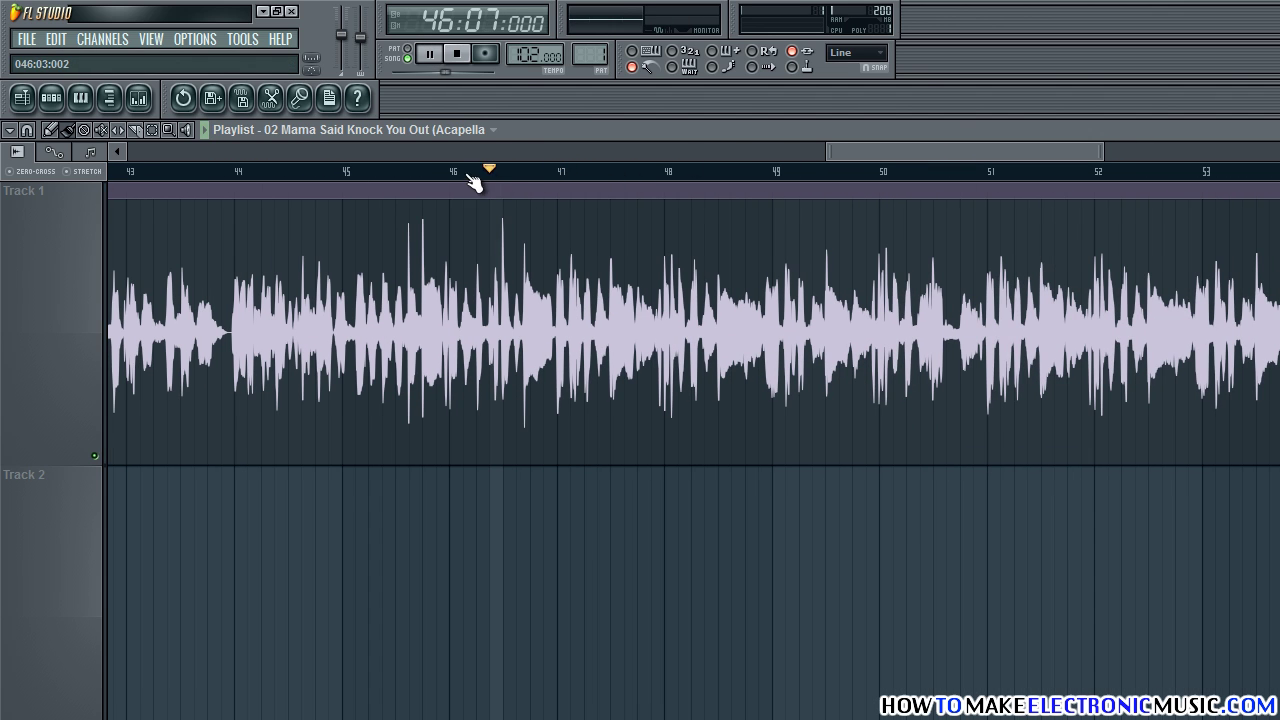
{"action": "left_click", "coordinate": [563, 180]}
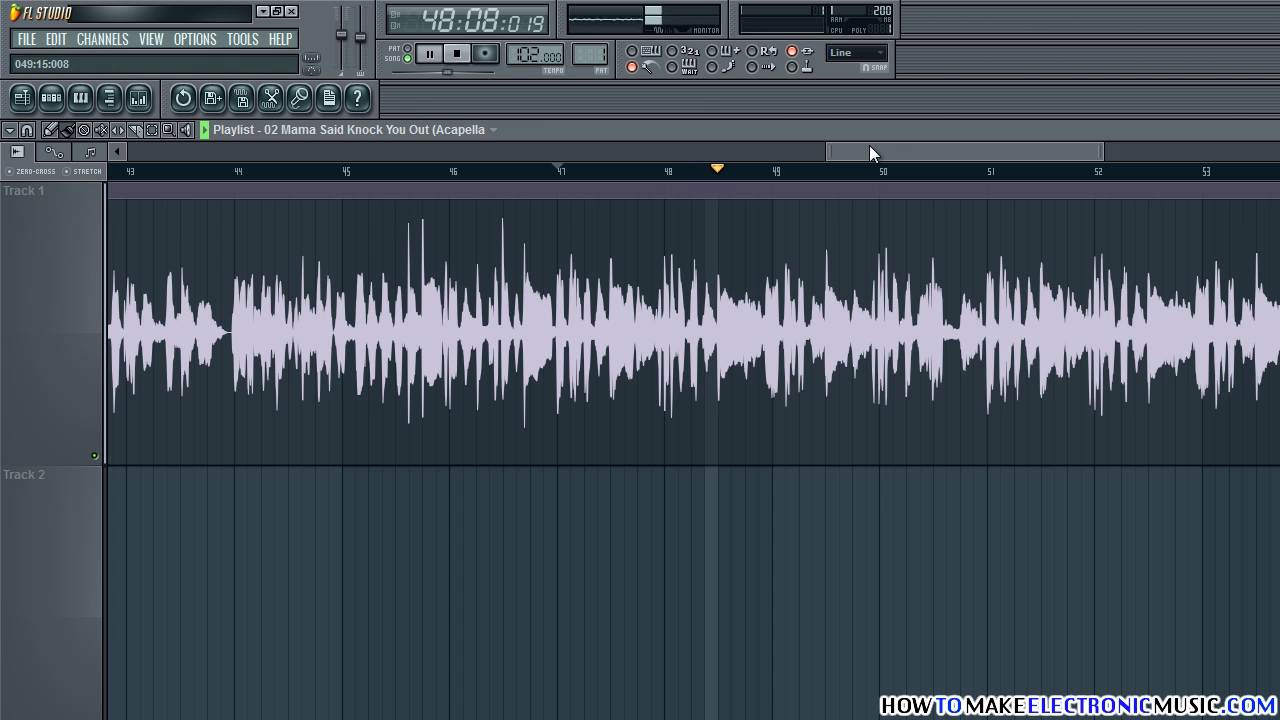
{"action": "key", "text": "space"}
{"action": "scroll", "coordinate": [870, 152], "scroll_direction": "right", "scroll_amount": 5}
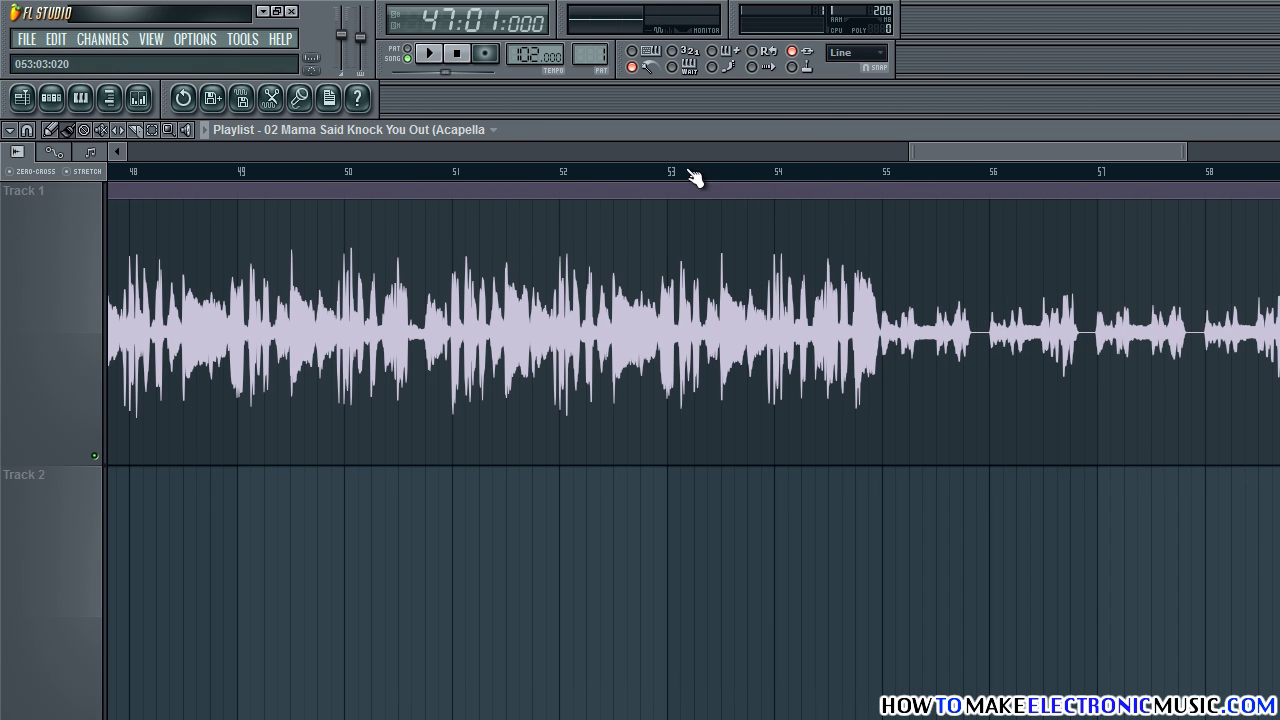
- Spot-check the rest of the vocal against the metronome from just before bar 55, bar 65 and 80:15
{"action": "left_click_drag", "start_coordinate": [969, 151], "coordinate": [1056, 151]}
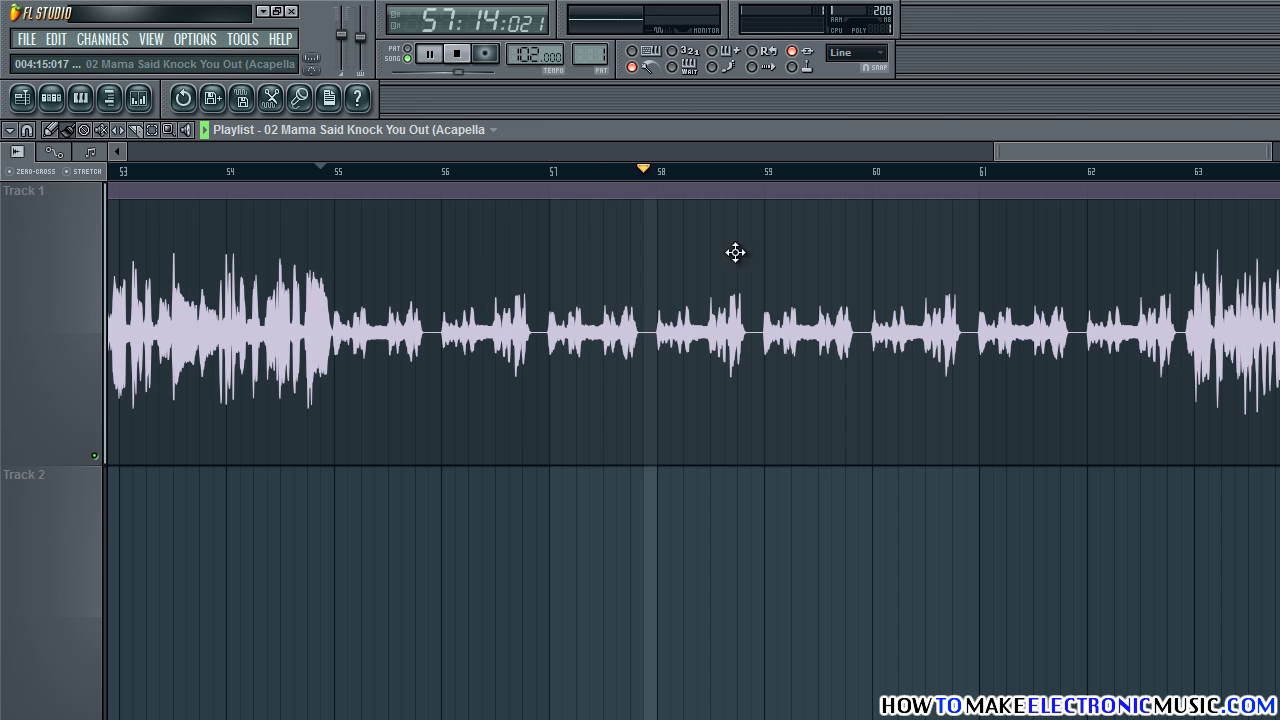
{"action": "key", "text": "space"}
{"action": "left_click_drag", "start_coordinate": [1041, 156], "coordinate": [1100, 170]}
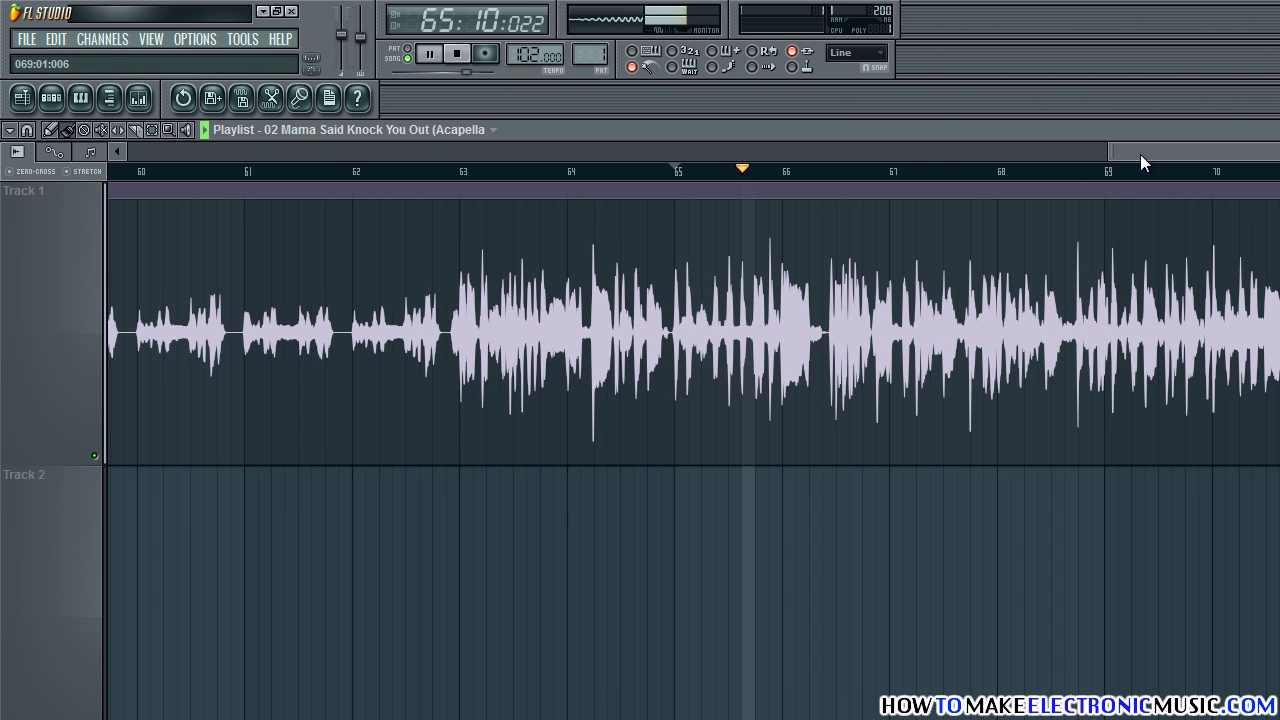
{"action": "key", "text": "space"}
{"action": "left_click_drag", "start_coordinate": [1140, 154], "coordinate": [1256, 152]}
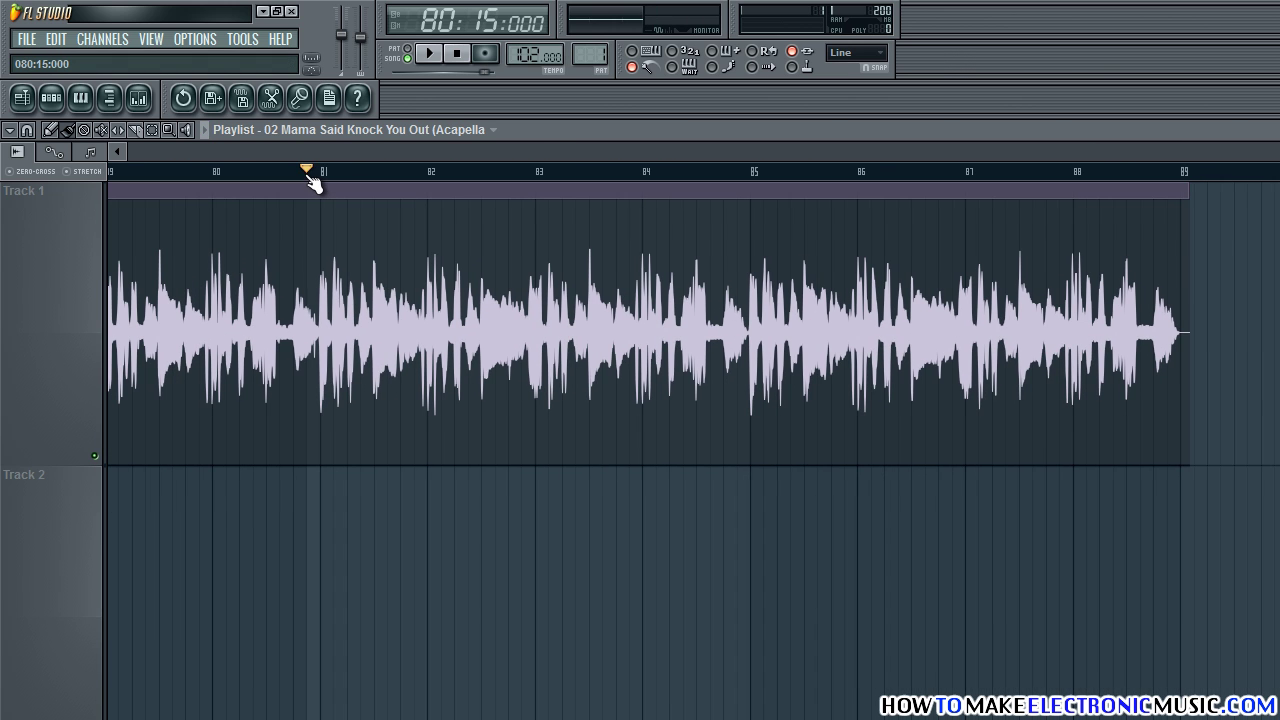
{"action": "key", "text": "space"}
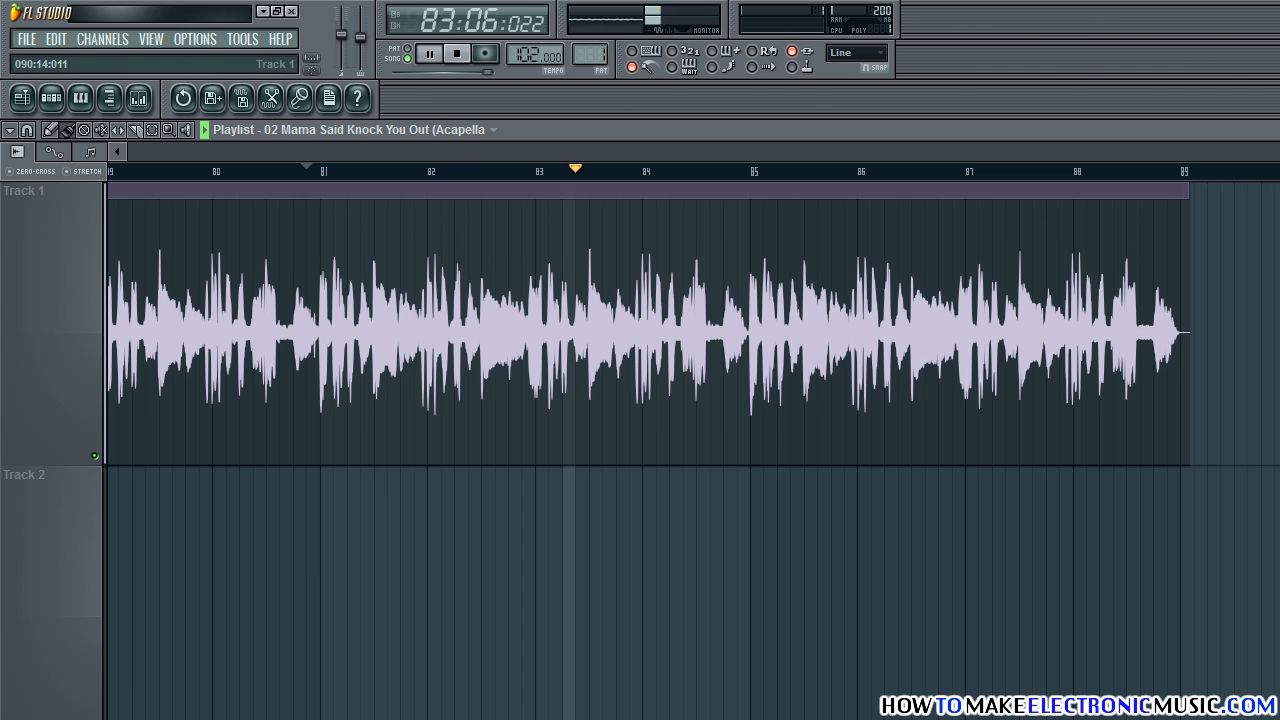
{"action": "key", "text": "space"}
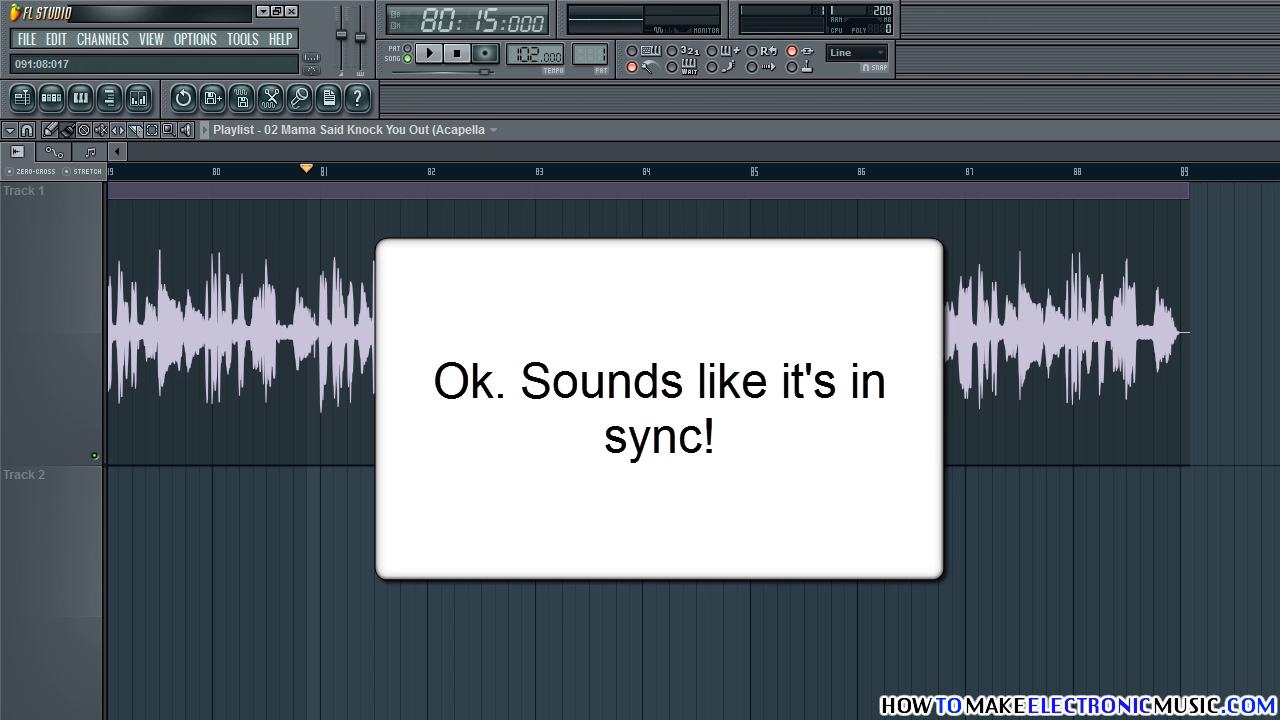
- Slice the vocal clip at 8:09, just before the first verse, and delete the intro piece
{"action": "left_click_drag", "start_coordinate": [1060, 152], "coordinate": [110, 165]}
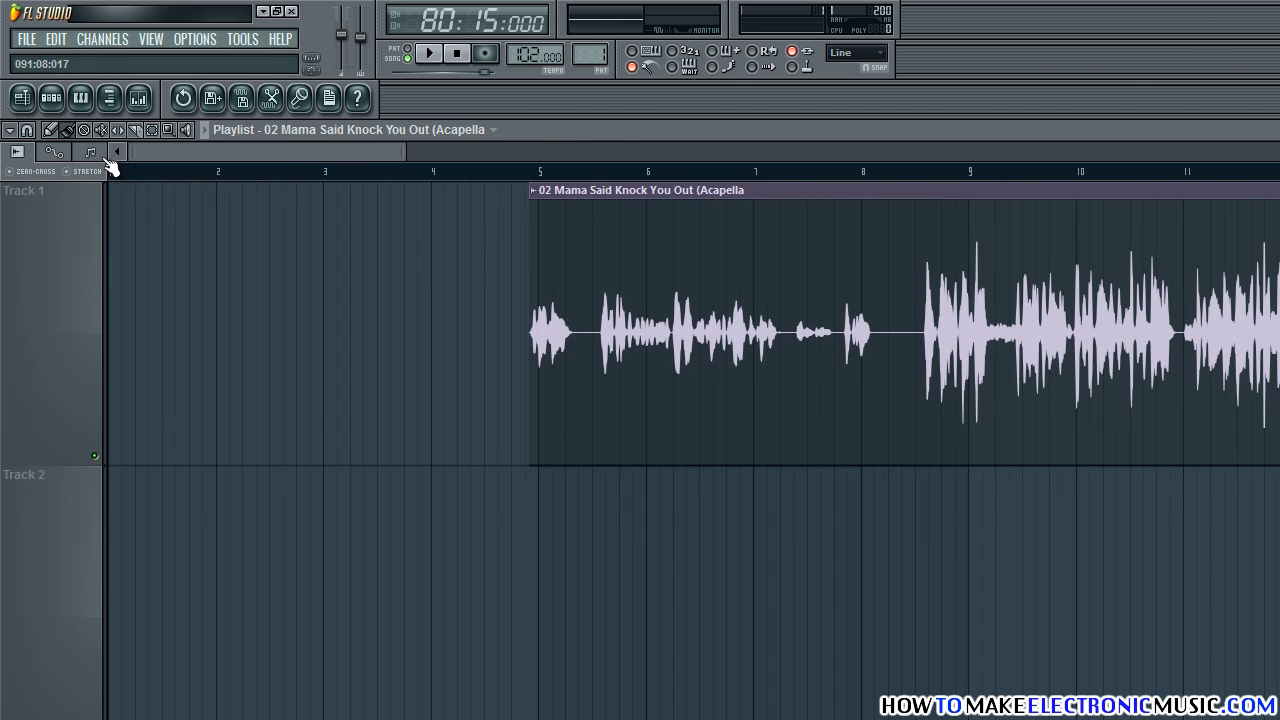
{"action": "mouse_move", "coordinate": [407, 152]}
{"action": "left_mouse_down"}
{"action": "mouse_move", "coordinate": [384, 150]}
{"action": "mouse_move", "coordinate": [446, 155]}
{"action": "mouse_move", "coordinate": [423, 156]}
{"action": "left_mouse_up"}
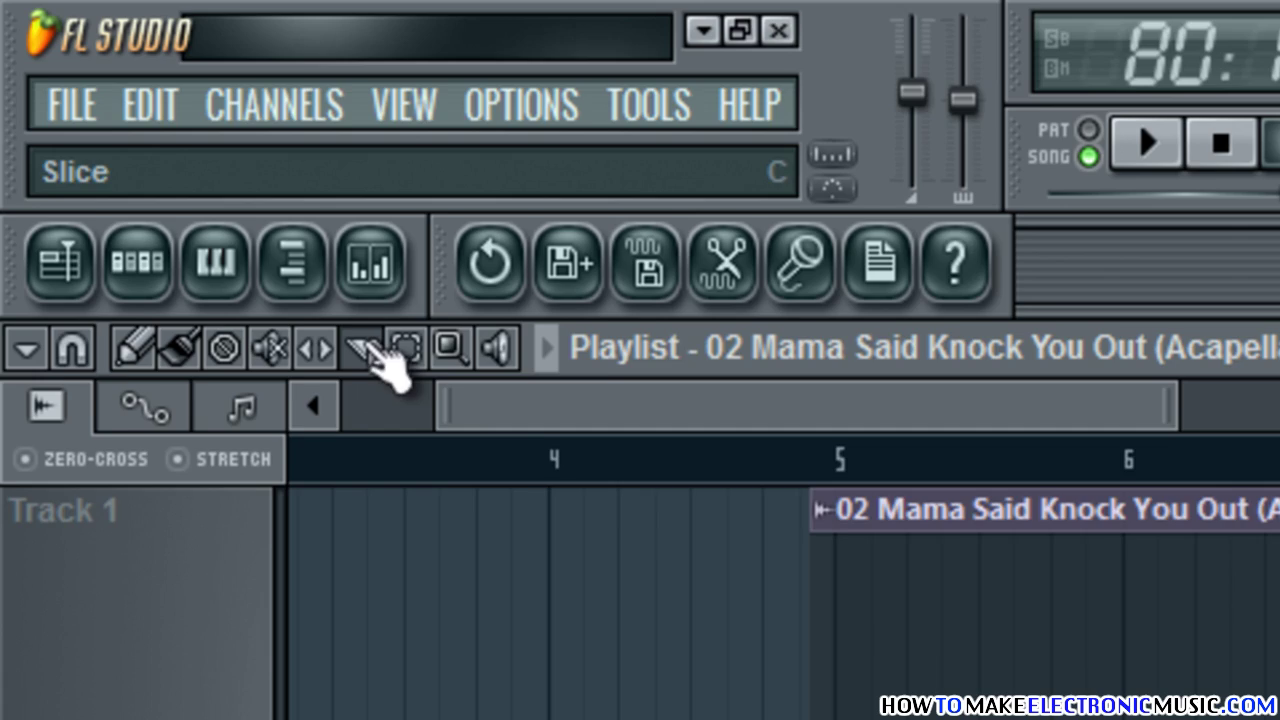
{"action": "left_click", "coordinate": [378, 348]}
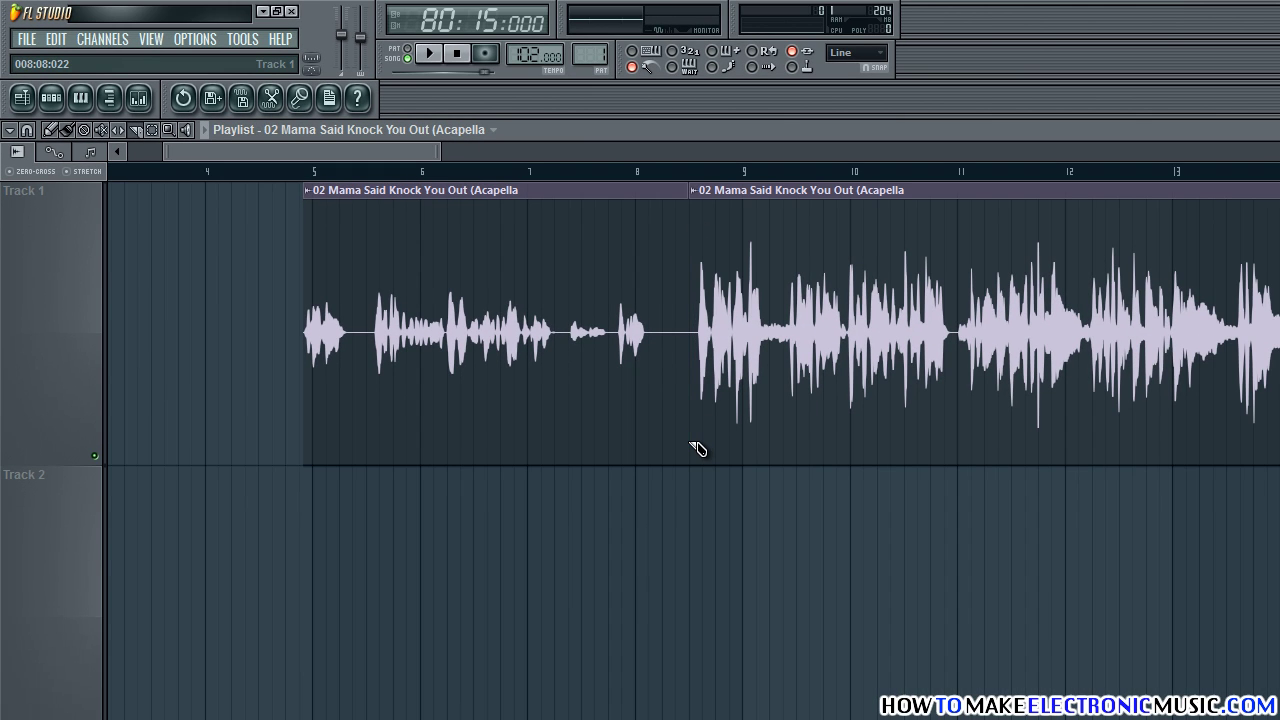
{"action": "right_click", "coordinate": [414, 348]}
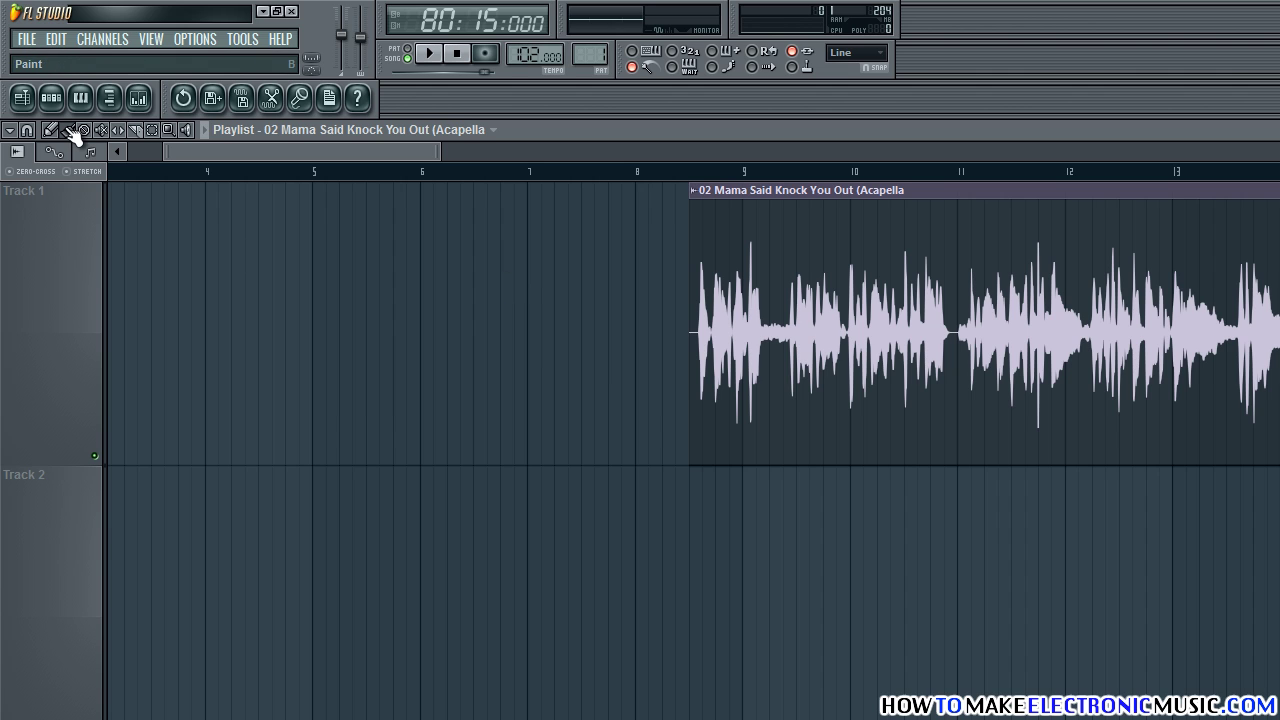
- Keep the main snap set to Line and move the remaining vocal clip so that it starts at 4:09
{"action": "left_click", "coordinate": [880, 53]}
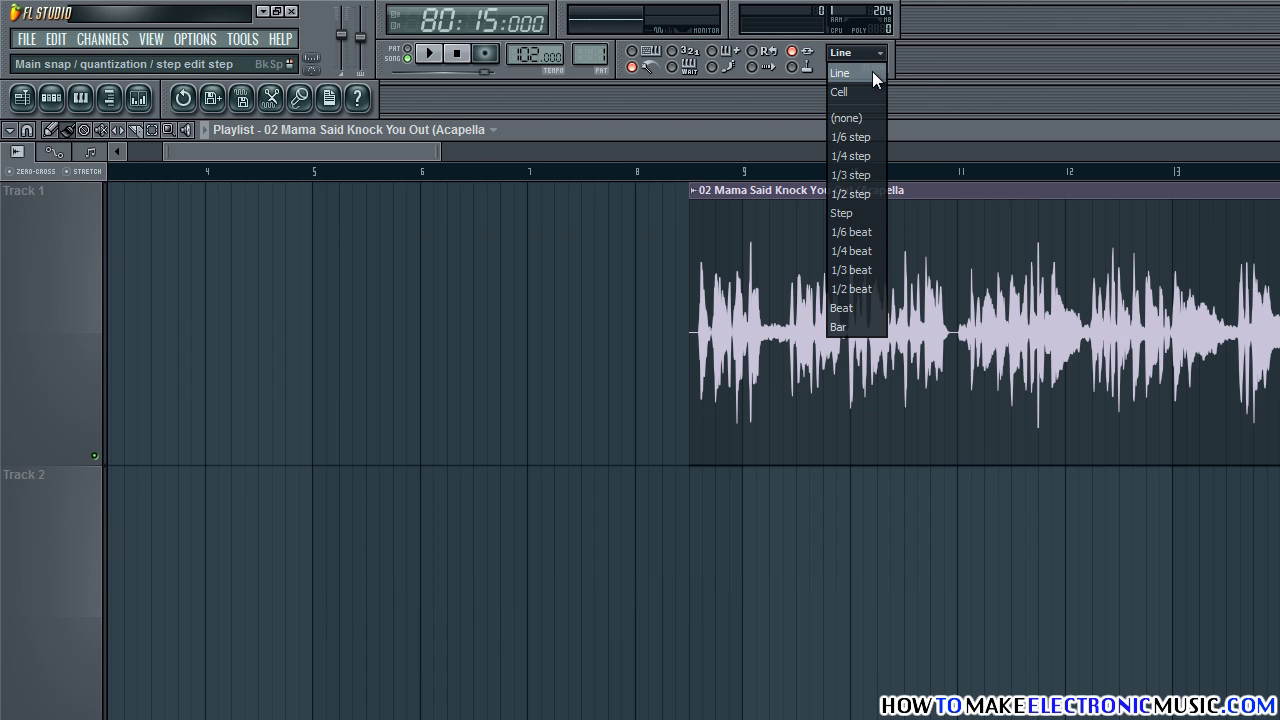
{"action": "left_click", "coordinate": [872, 74]}
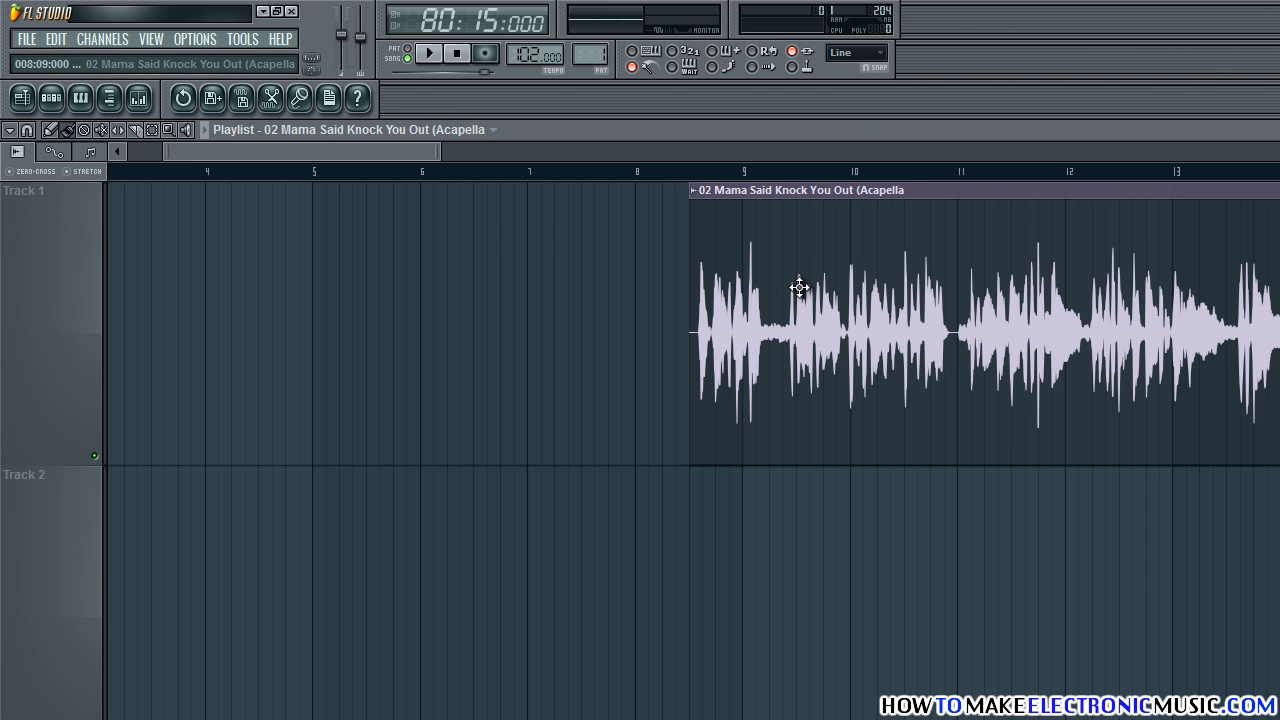
{"action": "left_click_drag", "start_coordinate": [799, 288], "coordinate": [366, 282]}
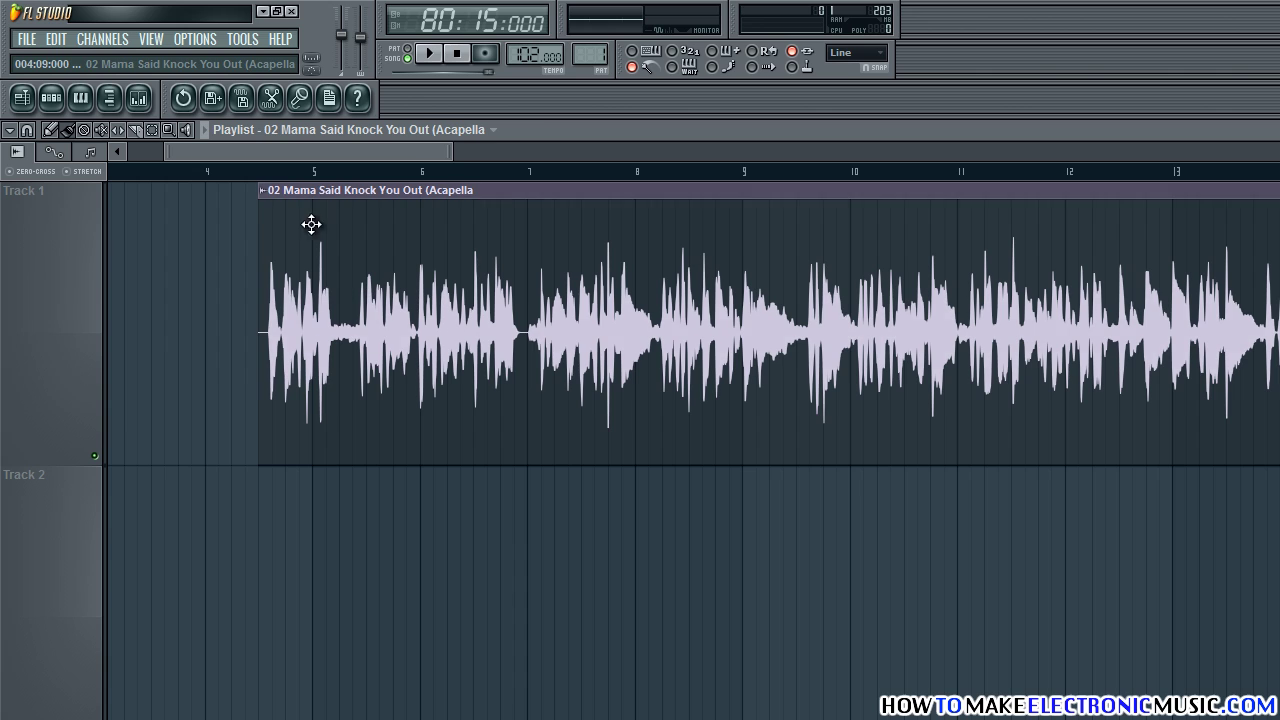
- Play the trimmed vocal with the metronome from just before its start and from bar 16 to check its timing
{"action": "left_click", "coordinate": [254, 178]}
{"action": "key", "text": "space"}
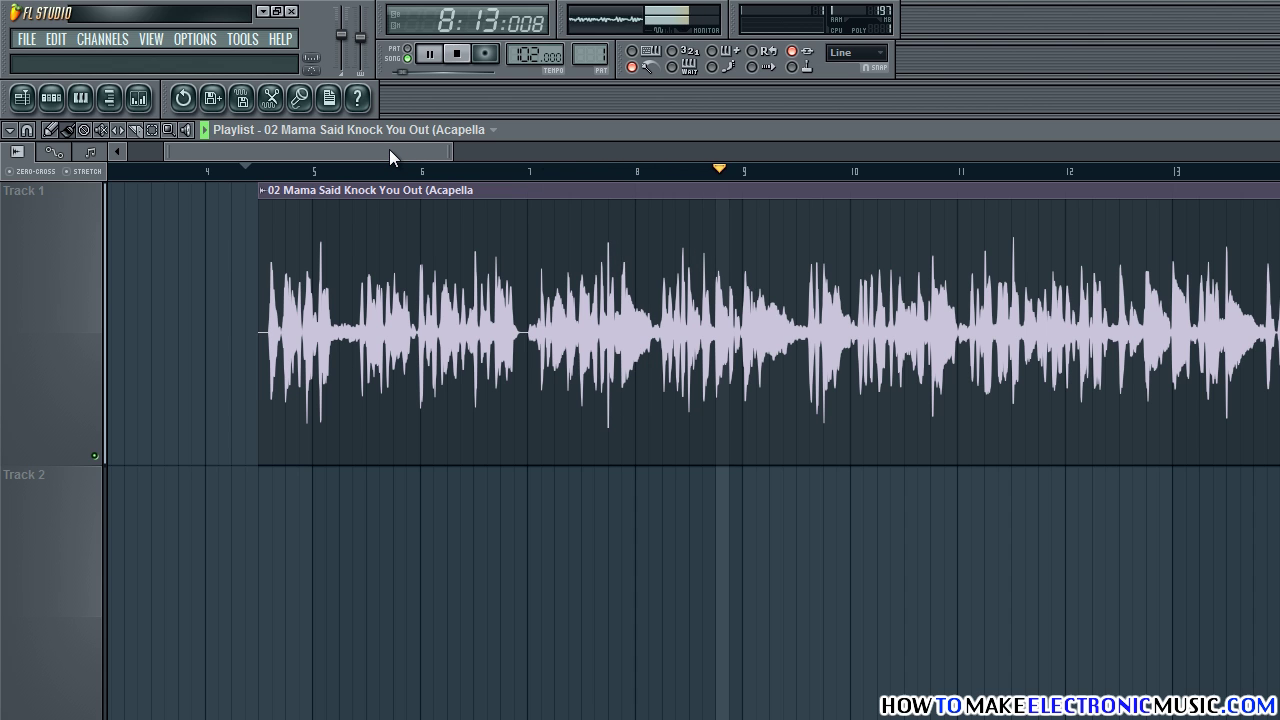
{"action": "key", "text": "space"}
{"action": "left_click_drag", "start_coordinate": [389, 149], "coordinate": [634, 150]}
{"action": "left_click", "coordinate": [488, 178]}
{"action": "key", "text": "space"}
{"action": "key", "text": "space"}
- Slice the vocal clip at bar 17, where the chorus begins
{"action": "left_click_drag", "start_coordinate": [678, 156], "coordinate": [421, 154]}
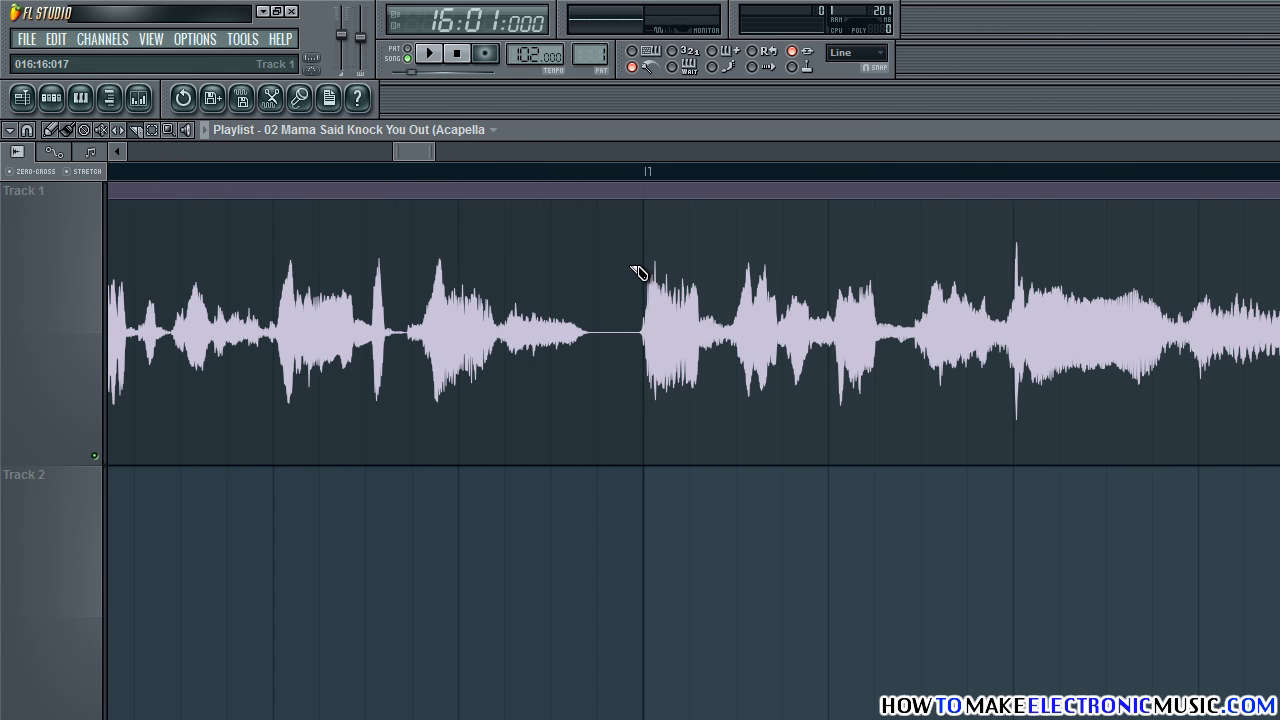
{"action": "left_click_drag", "start_coordinate": [640, 255], "coordinate": [648, 348]}
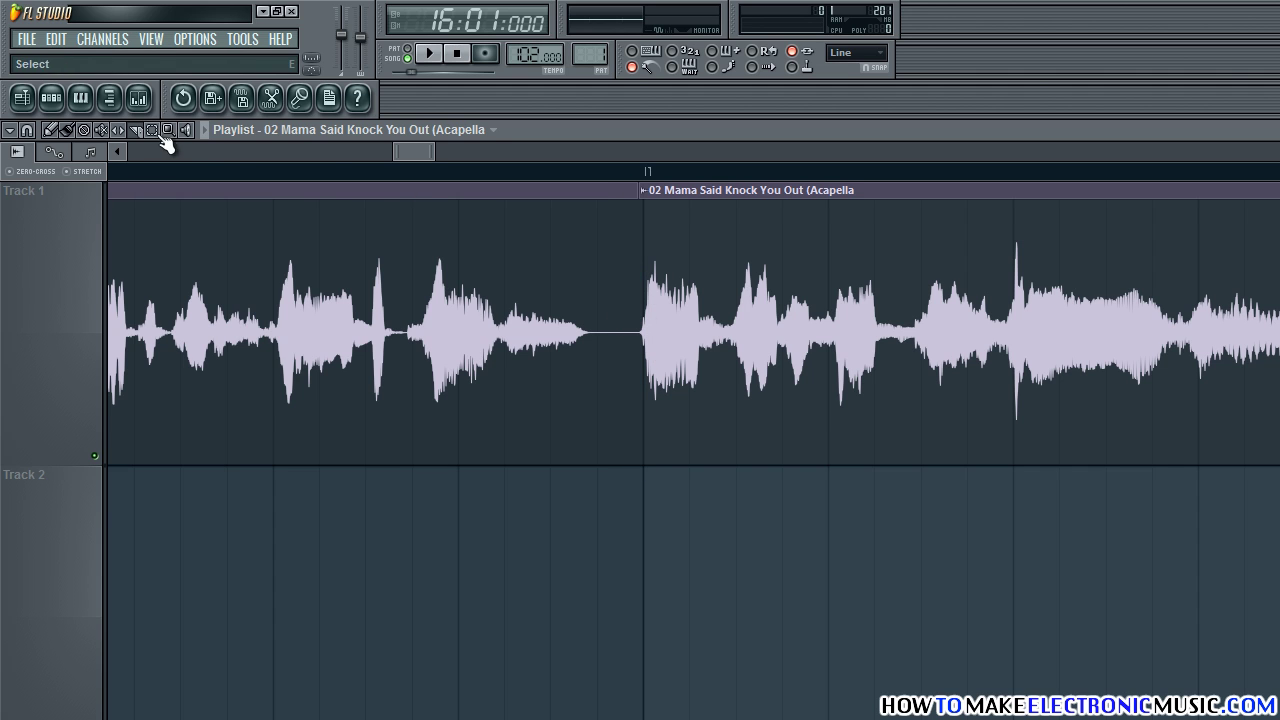
{"action": "left_click_drag", "start_coordinate": [430, 150], "coordinate": [535, 155]}
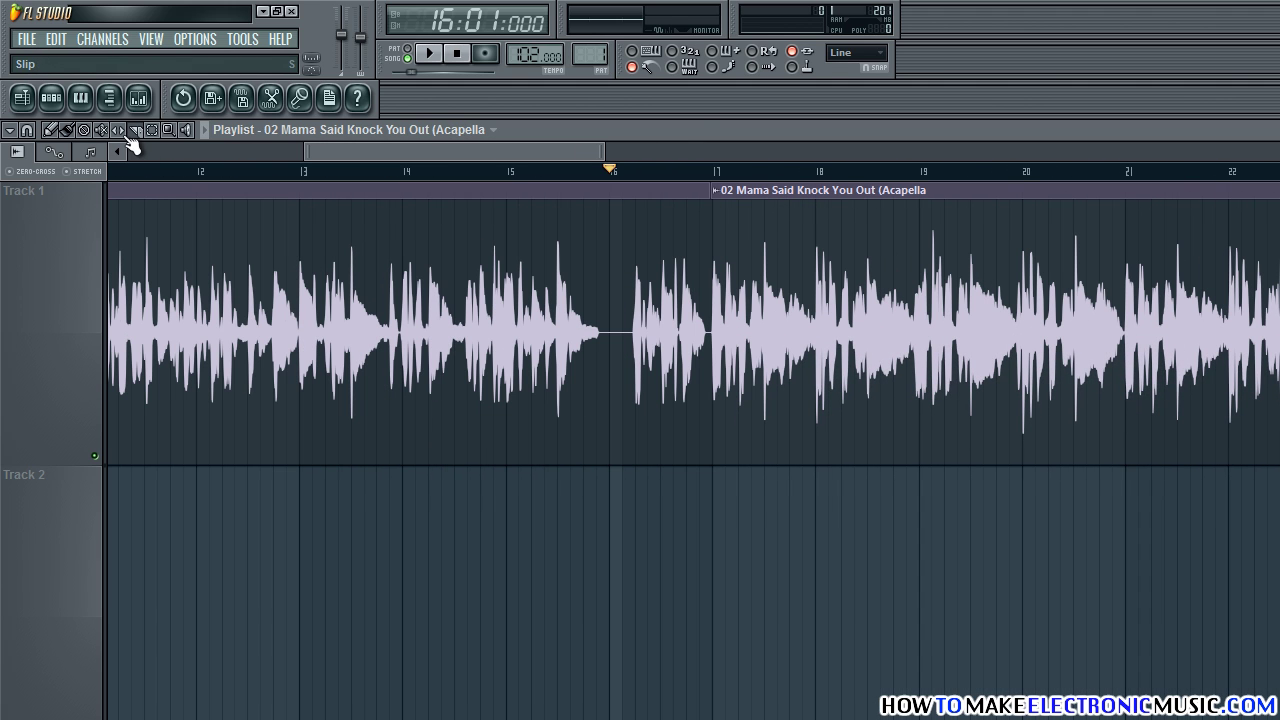
- Move the chorus piece of the vocal from Track 1 down to Track 2, keeping its start at bar 17
{"action": "left_click", "coordinate": [67, 129]}
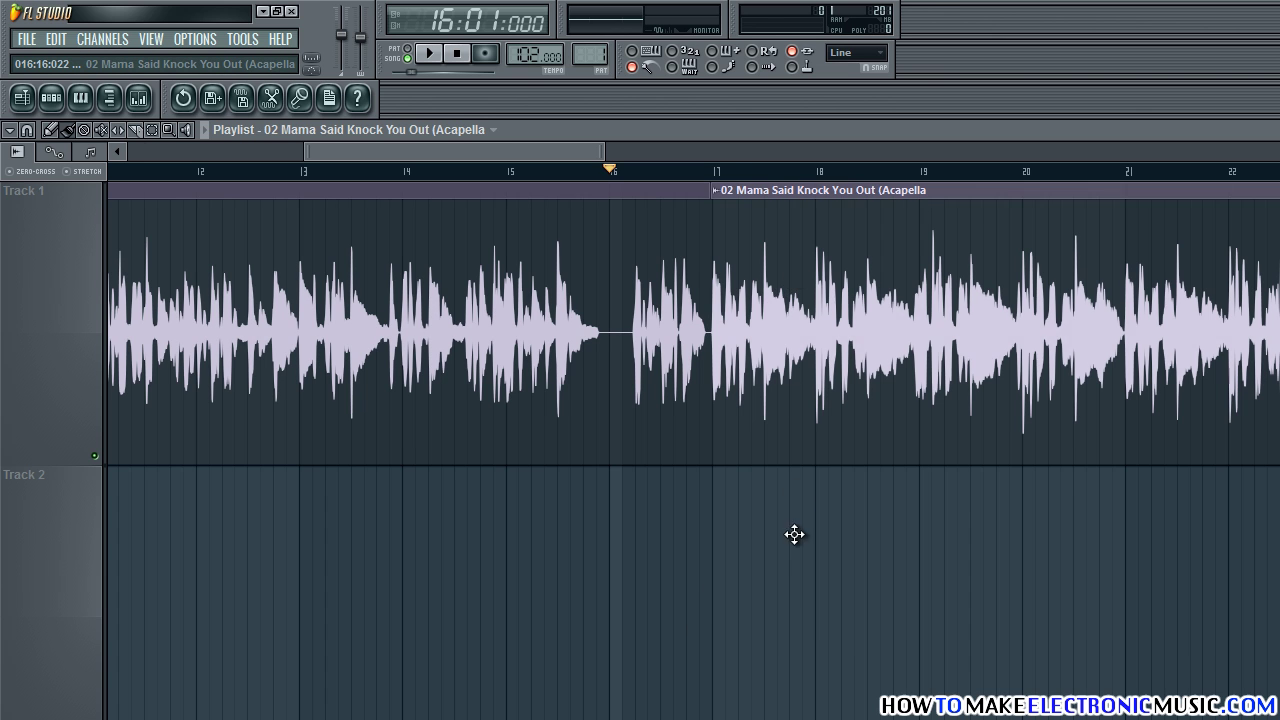
{"action": "left_click_drag", "start_coordinate": [794, 535], "coordinate": [789, 551]}
{"action": "left_click_drag", "start_coordinate": [573, 155], "coordinate": [735, 152]}
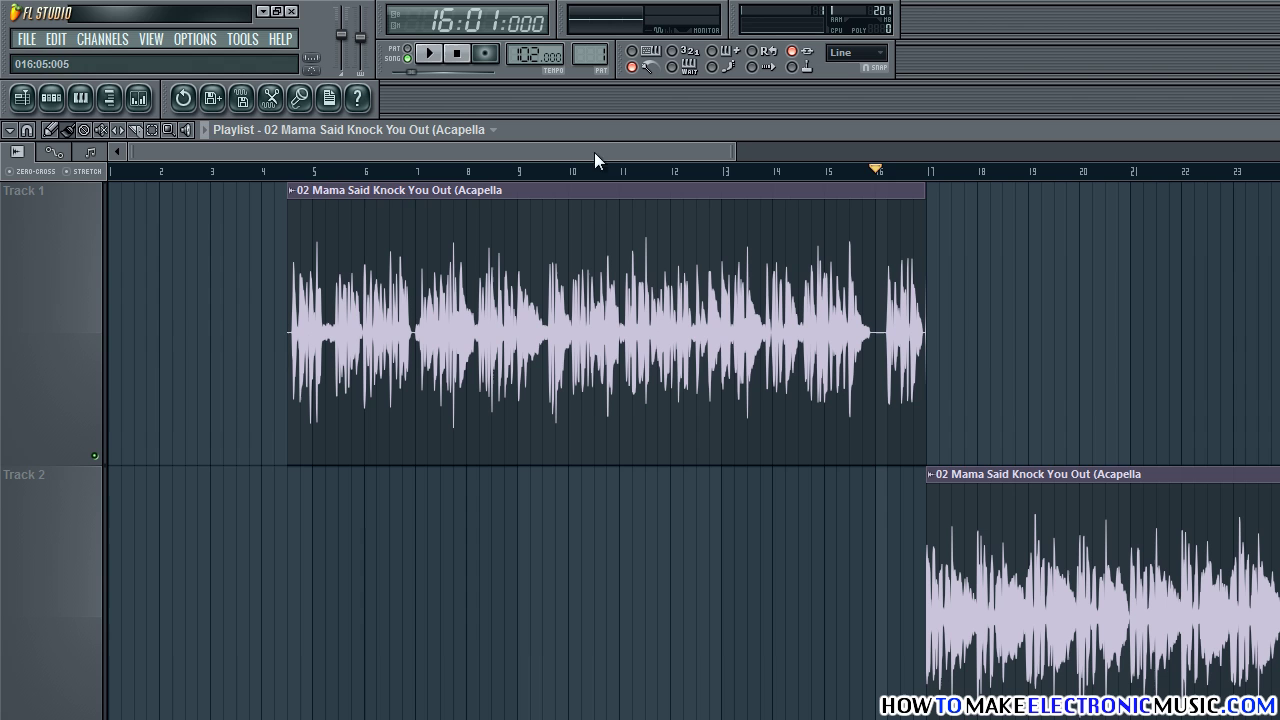
- Play the verse clip on Track 1 from its start at 4:09 and look over the chorus clip on Track 2
{"action": "left_click", "coordinate": [295, 173]}
{"action": "key", "text": "space"}
{"action": "left_click_drag", "start_coordinate": [440, 146], "coordinate": [694, 155]}
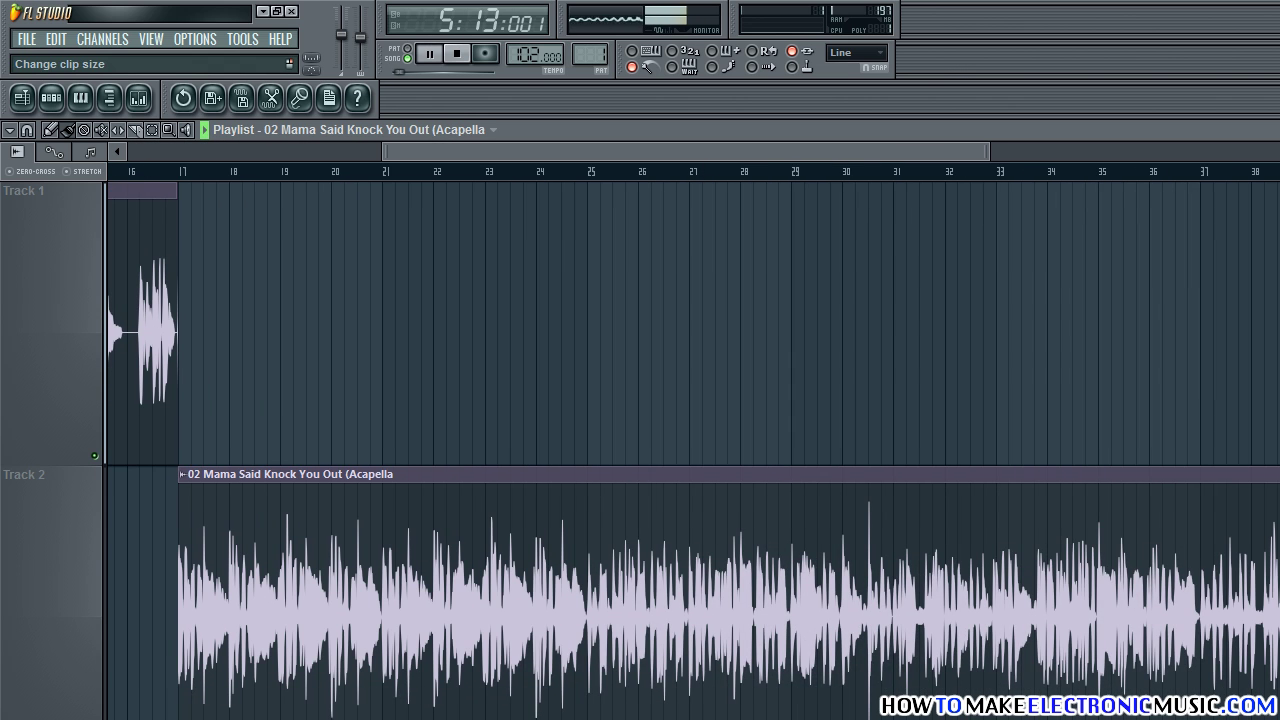
{"action": "scroll", "coordinate": [700, 400], "scroll_direction": "down", "scroll_amount": 2}
{"action": "left_click_drag", "start_coordinate": [850, 147], "coordinate": [650, 157]}
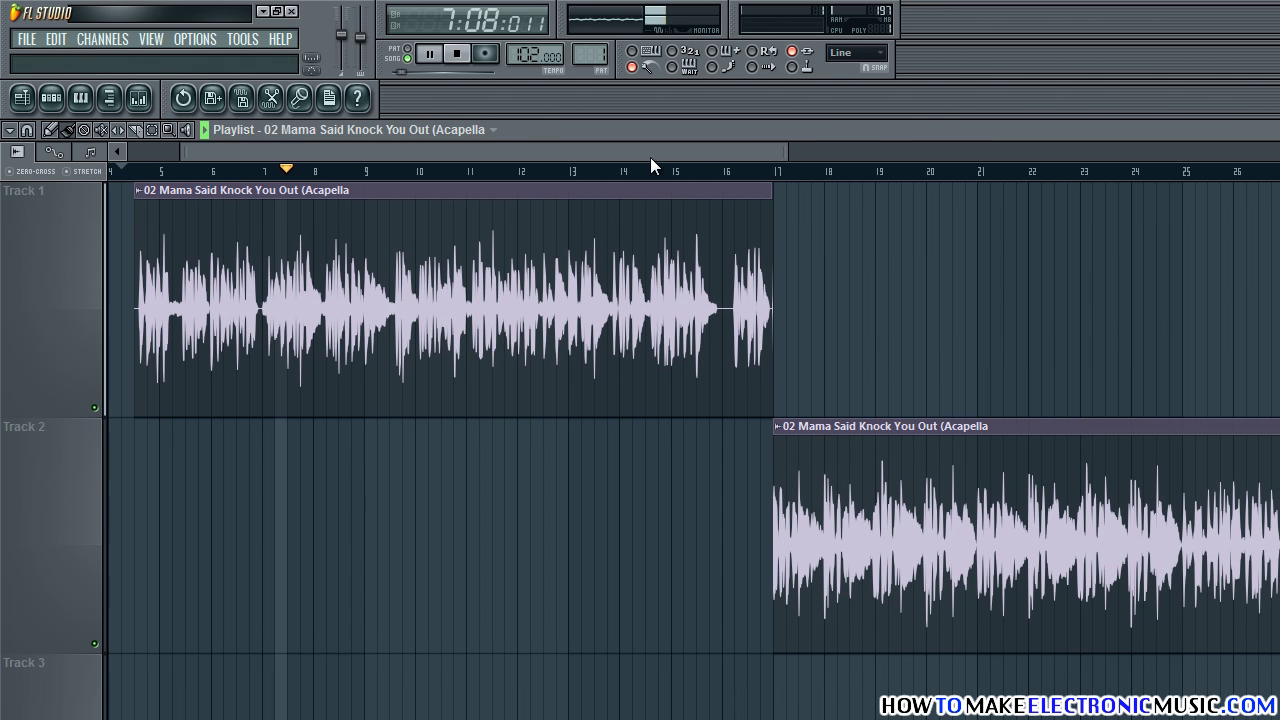
{"action": "key", "text": "space"}
- Shift the chorus clip on Track 2 one bar later to start at bar 18, and play the passage between verse and chorus
{"action": "left_click", "coordinate": [776, 172]}
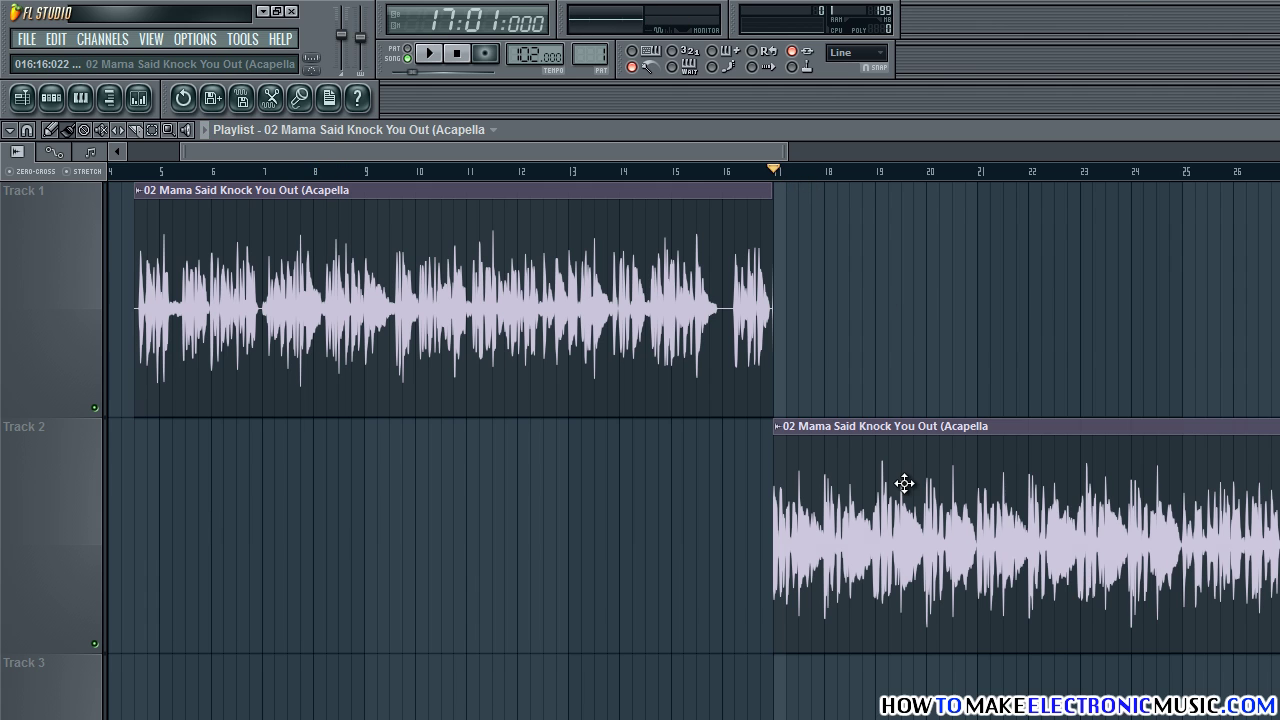
{"action": "left_click_drag", "start_coordinate": [903, 486], "coordinate": [957, 491]}
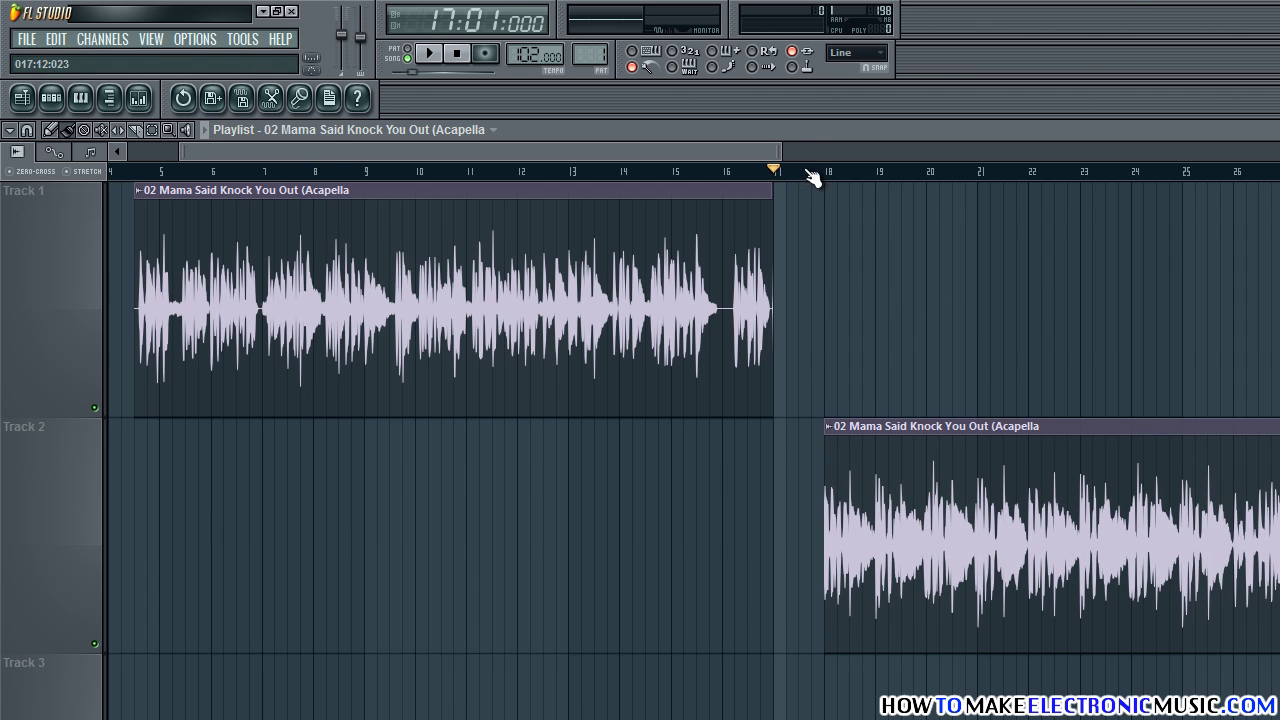
{"action": "key", "text": "space"}
{"action": "left_click_drag", "start_coordinate": [754, 157], "coordinate": [836, 150]}
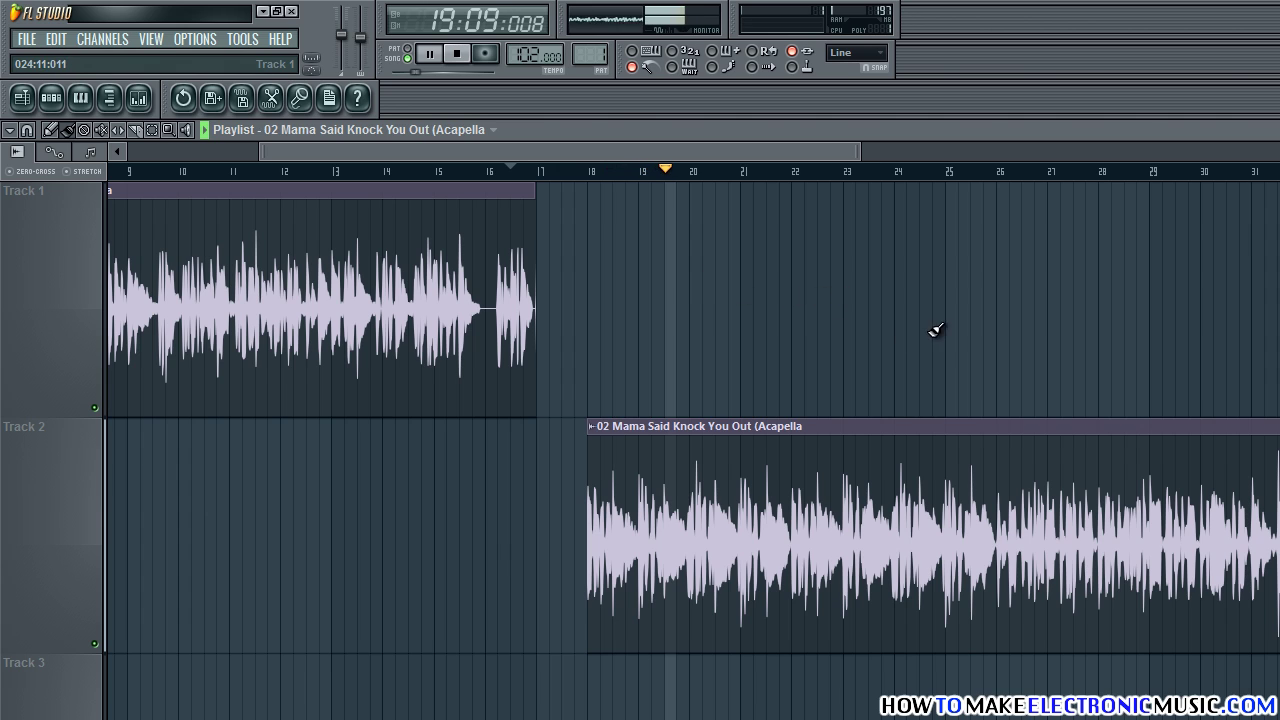
{"action": "key", "text": "space"}
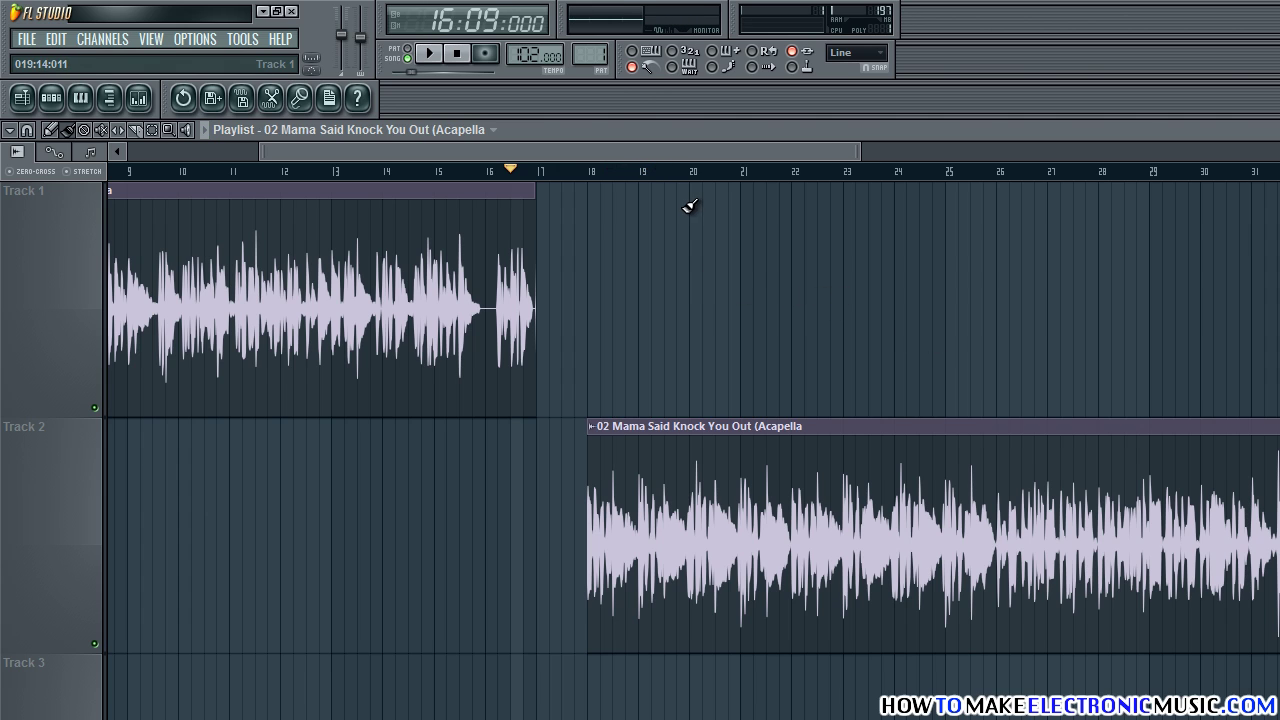
- Turn off the metronome and play the synced vocal with the drum patterns from 4:09
{"action": "left_click", "coordinate": [631, 66]}
{"action": "left_click_drag", "start_coordinate": [661, 150], "coordinate": [526, 152]}
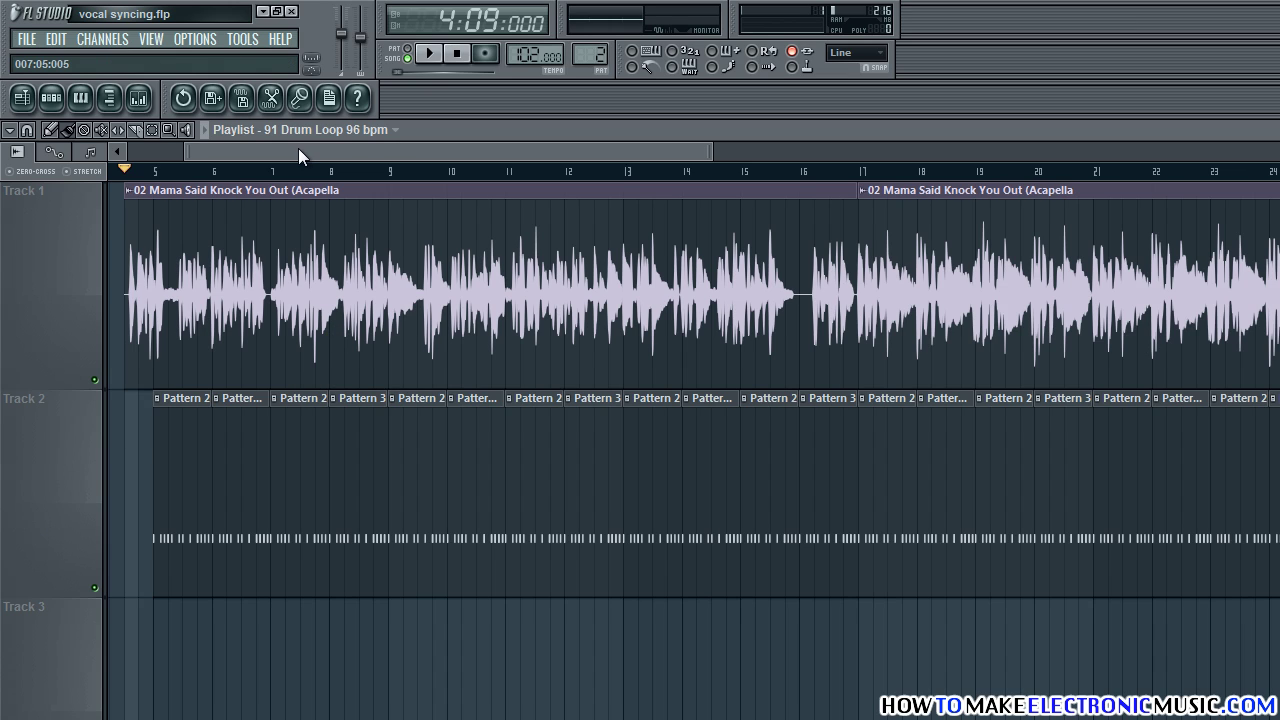
{"action": "key", "text": "space"}
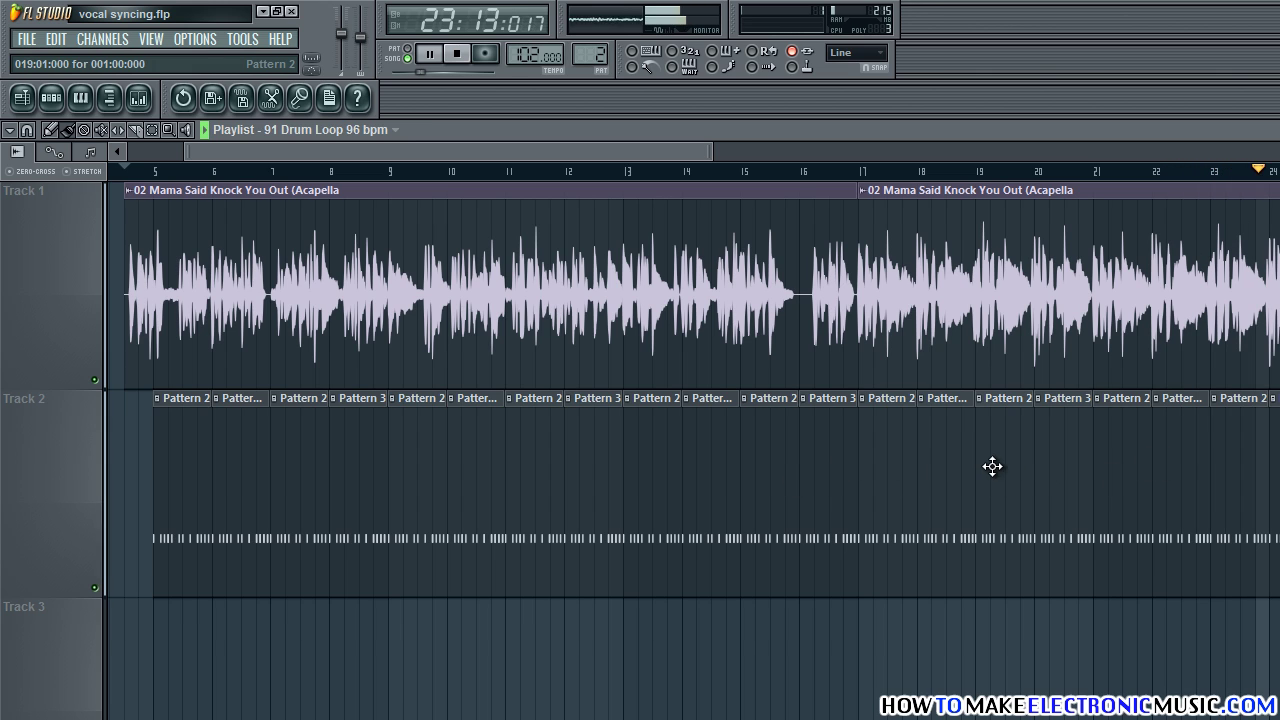
{"action": "key", "text": "space"}
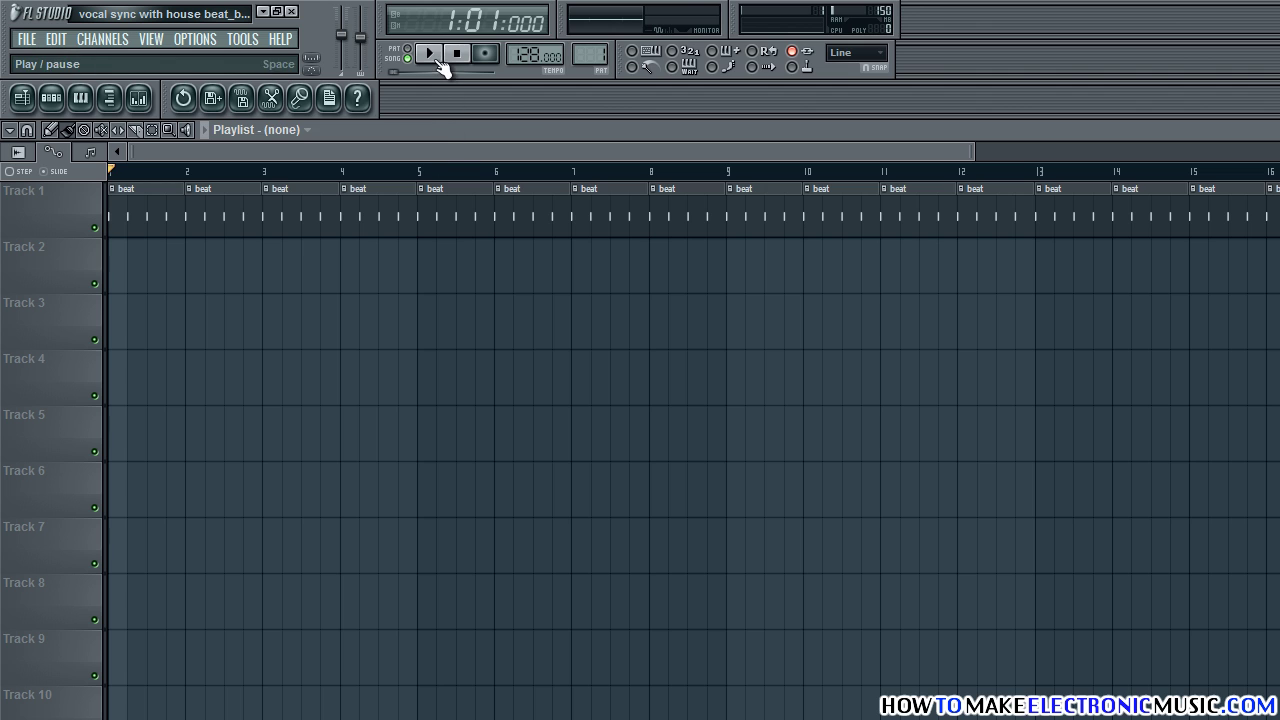
- Preview the 128 BPM house beat and import the 02 Mama Said Knock You Out acapella onto Track 2 at bar 1
{"action": "left_click", "coordinate": [430, 54]}
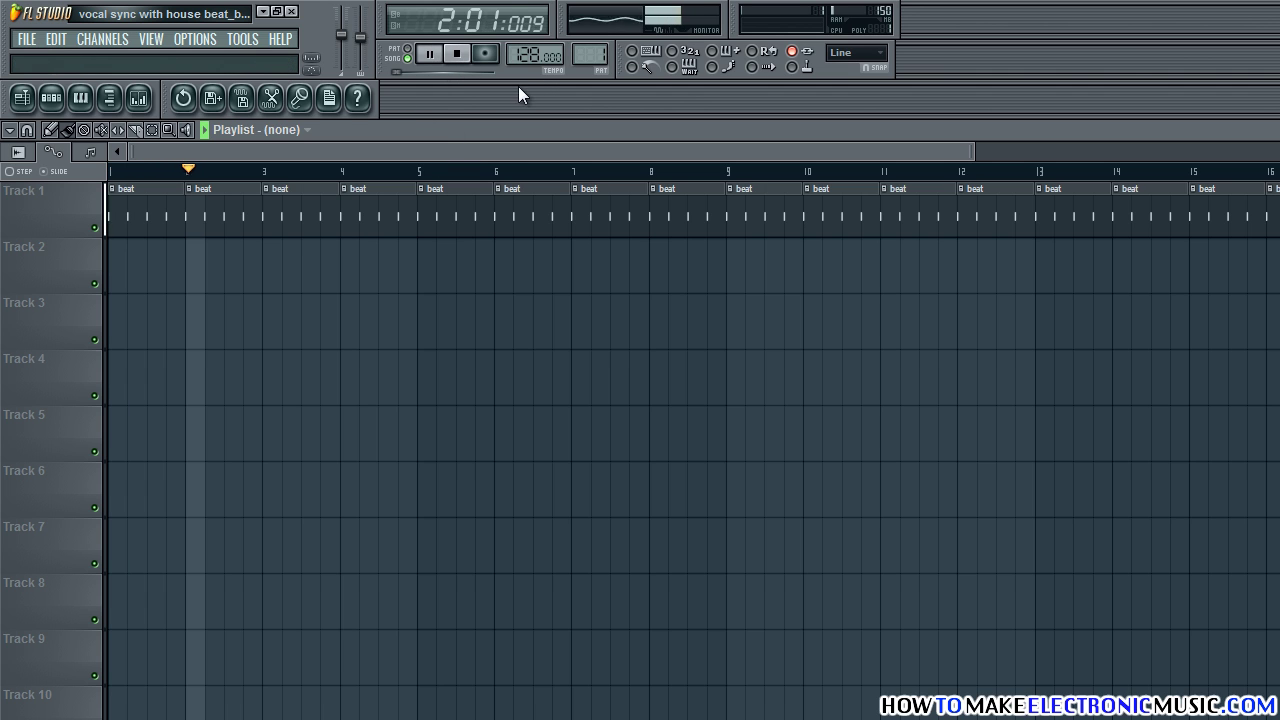
{"action": "left_click", "coordinate": [459, 58]}
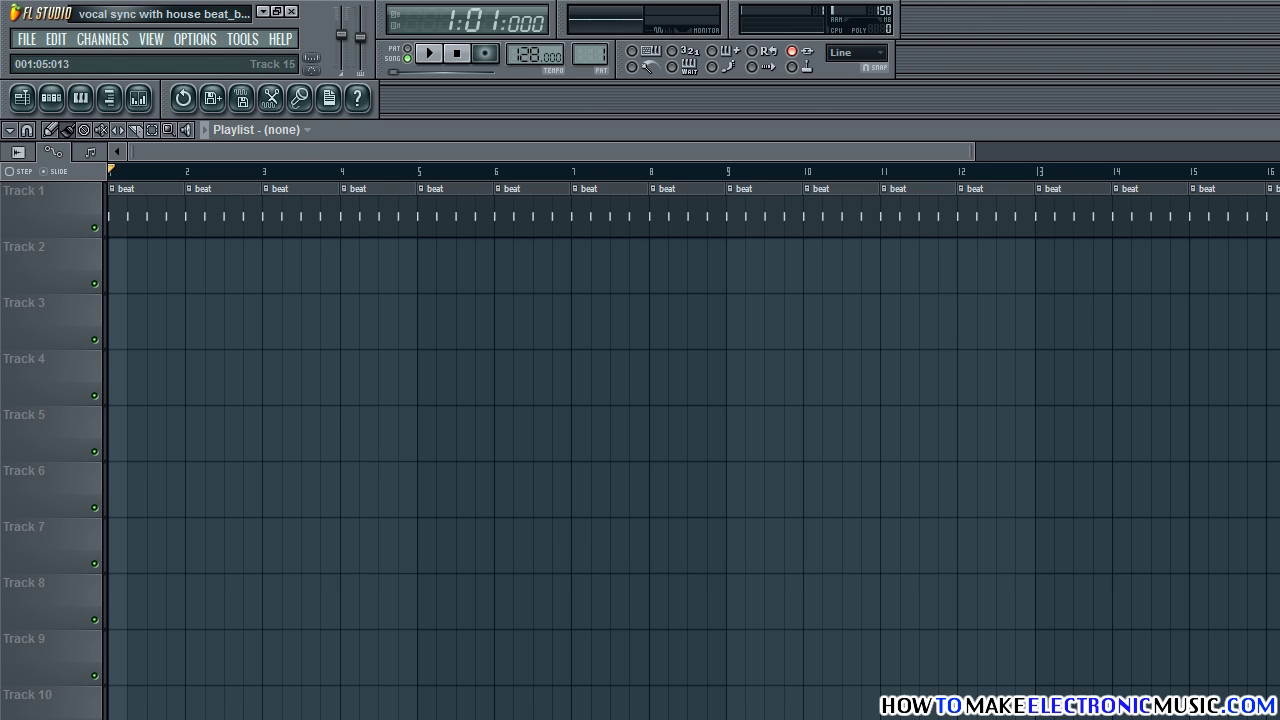
{"action": "key", "text": "alt+Tab"}
{"action": "left_click_drag", "start_coordinate": [730, 358], "coordinate": [115, 275]}
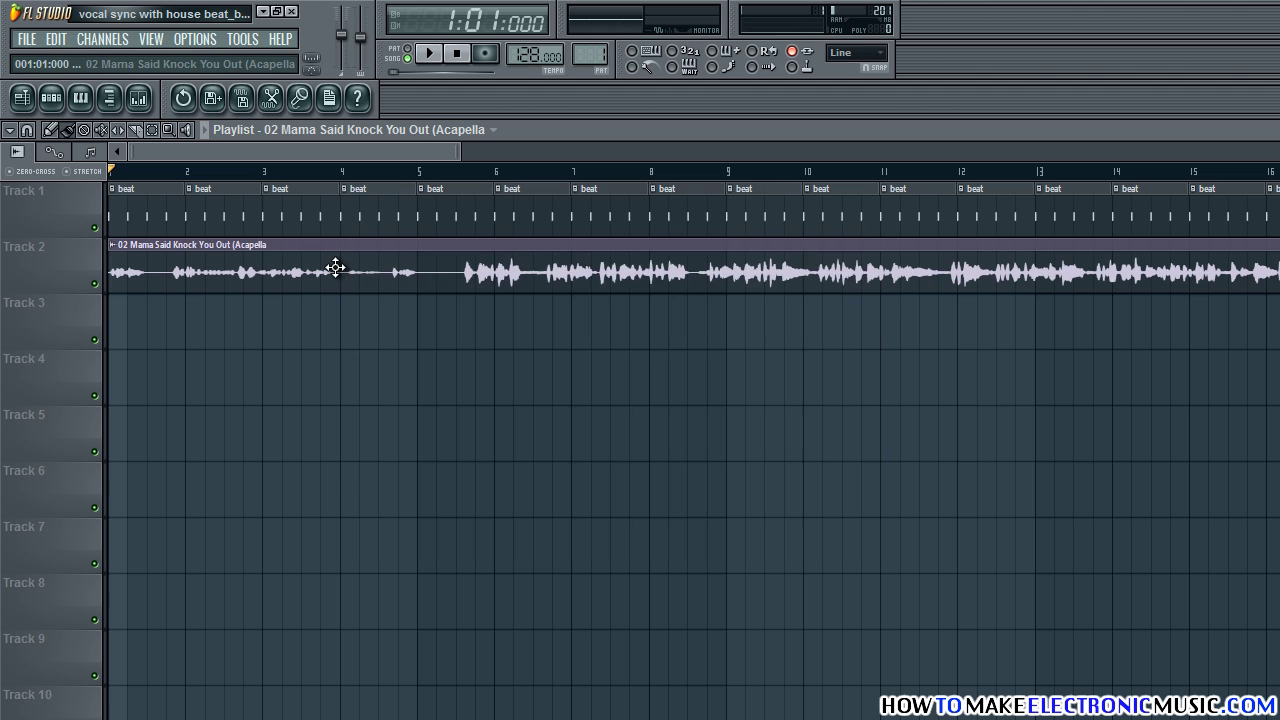
- Route the acapella channel to a free mixer track and lower that track's volume to about 70% (-7.1 dB)
{"action": "double_click", "coordinate": [335, 267]}
{"action": "left_click", "coordinate": [592, 210]}
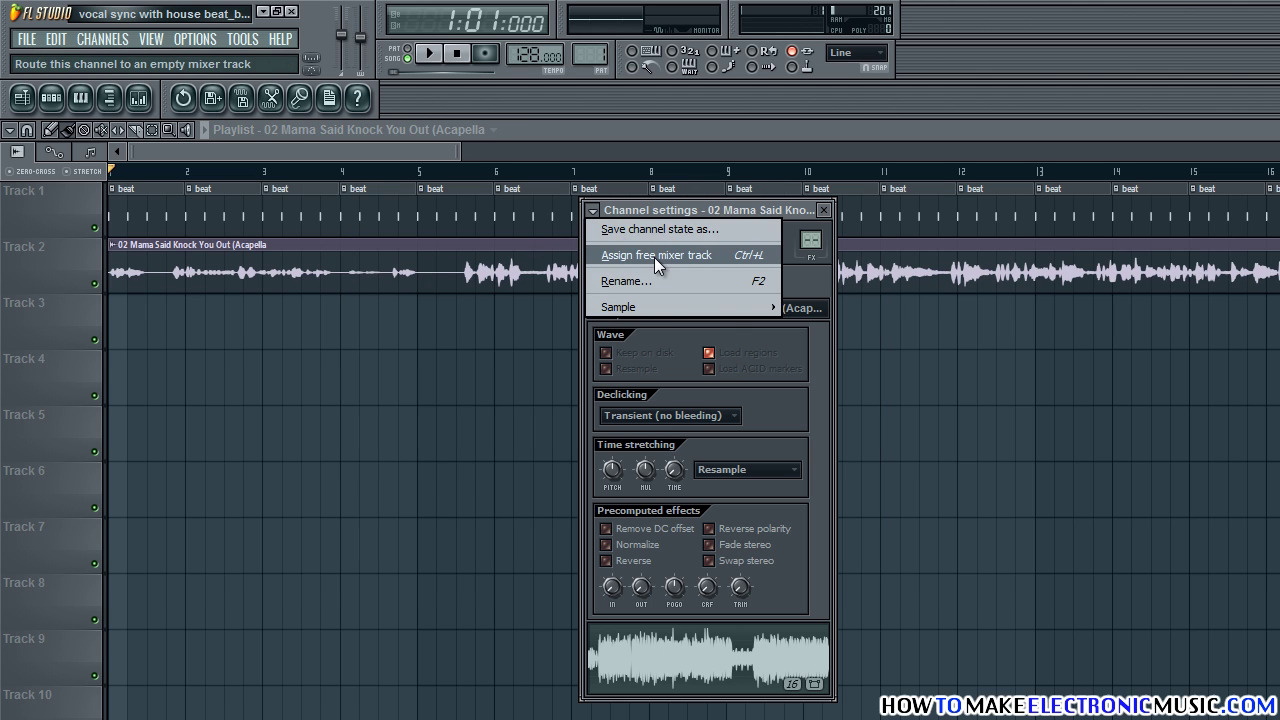
{"action": "left_click", "coordinate": [660, 254]}
{"action": "left_click_drag", "start_coordinate": [303, 460], "coordinate": [327, 533]}
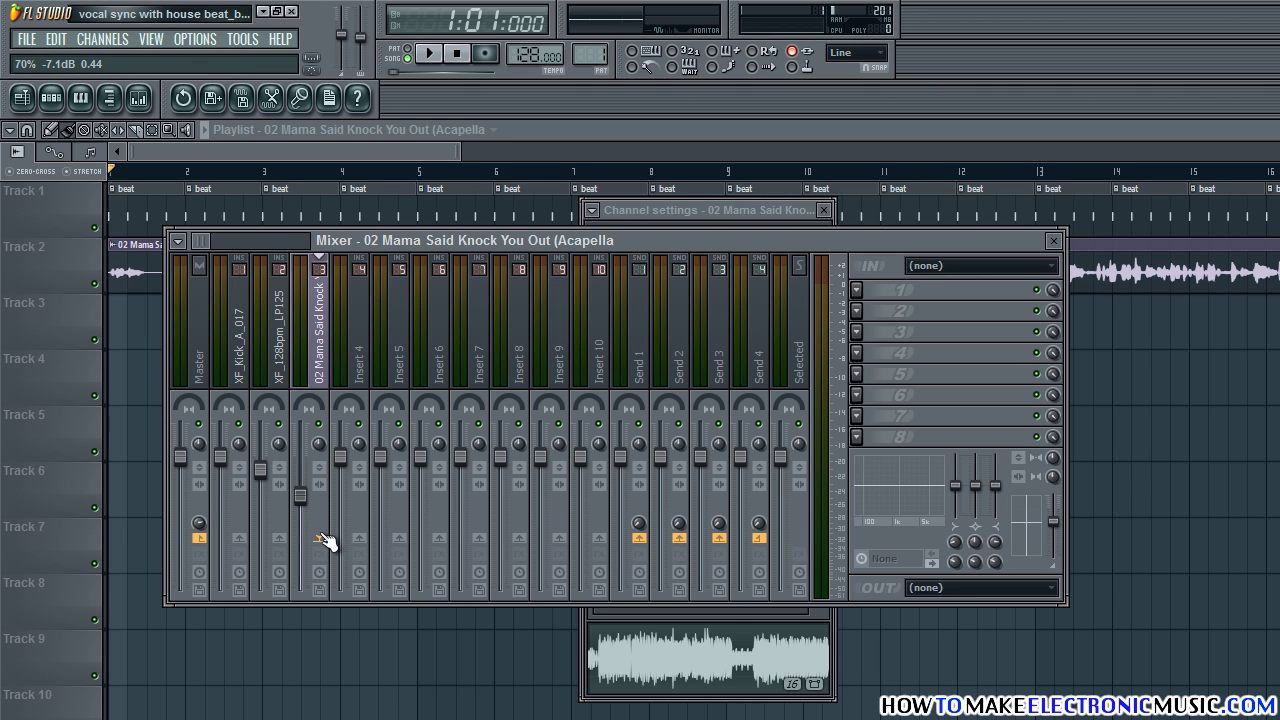
{"action": "left_click", "coordinate": [428, 157]}
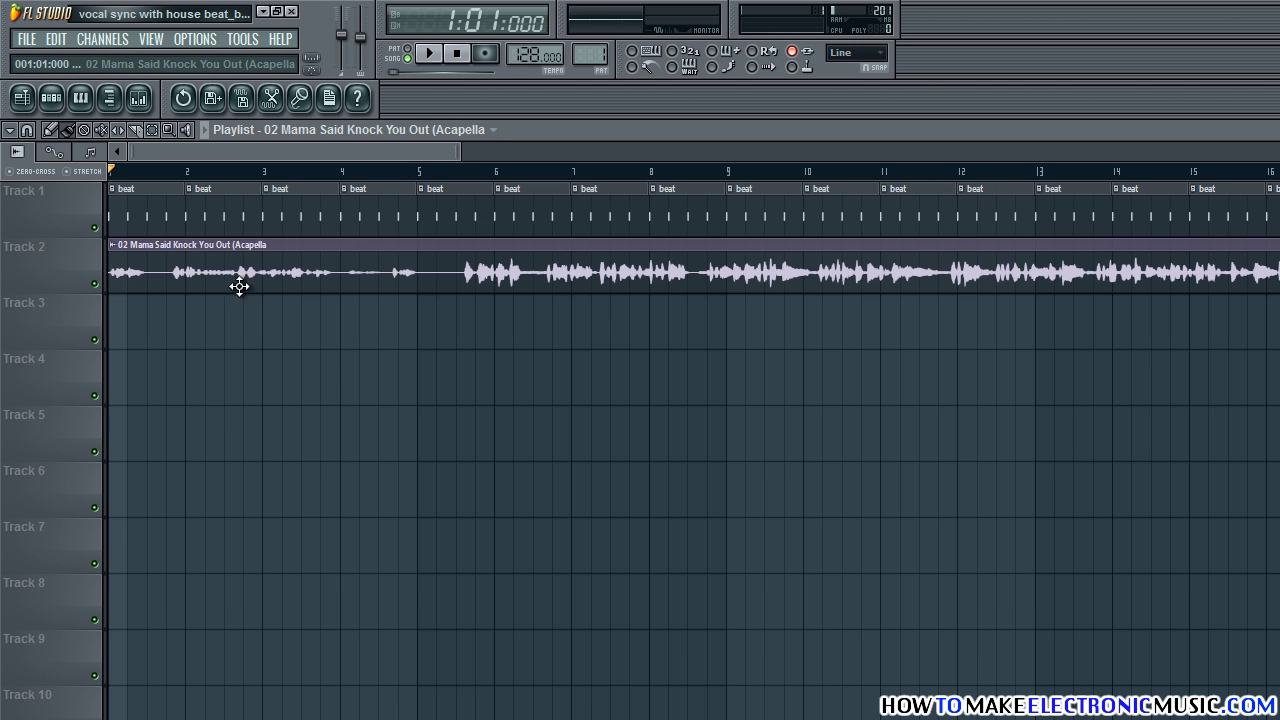
- Play the vocal over the house beat from the start and around bars 19 to 21 to locate where the chorus begins
{"action": "key", "text": "space"}
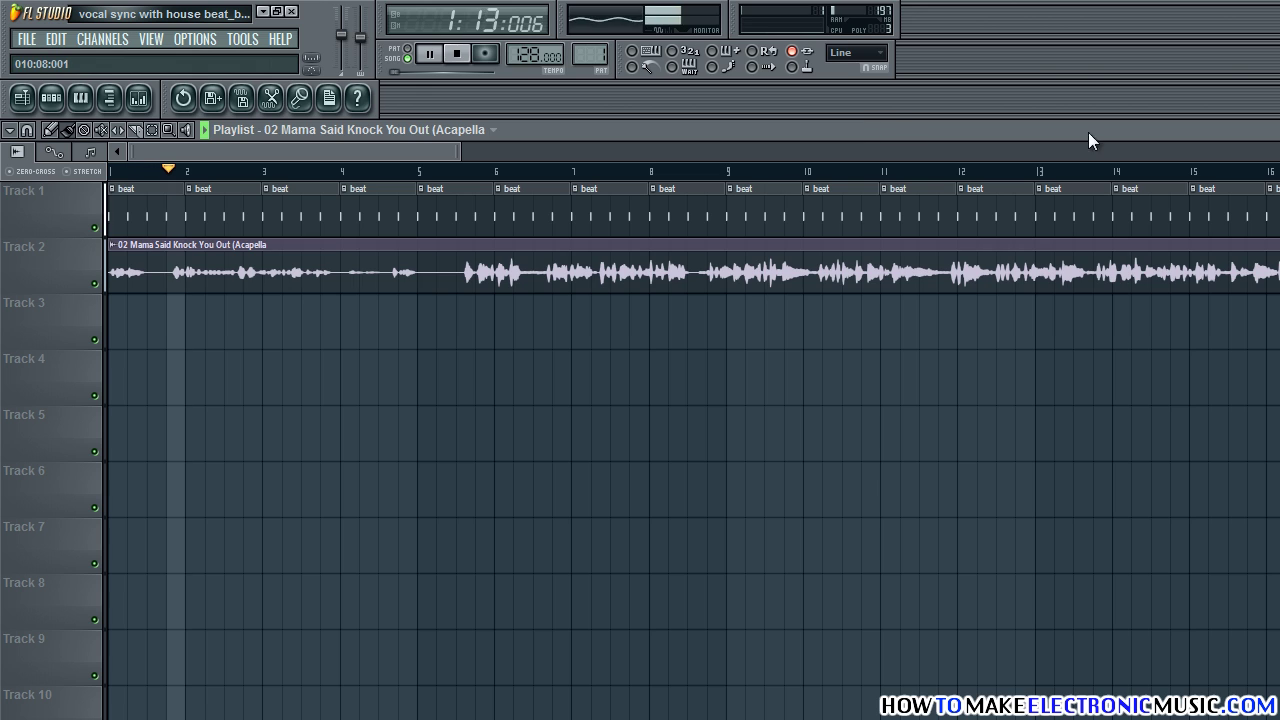
{"action": "key", "text": "space"}
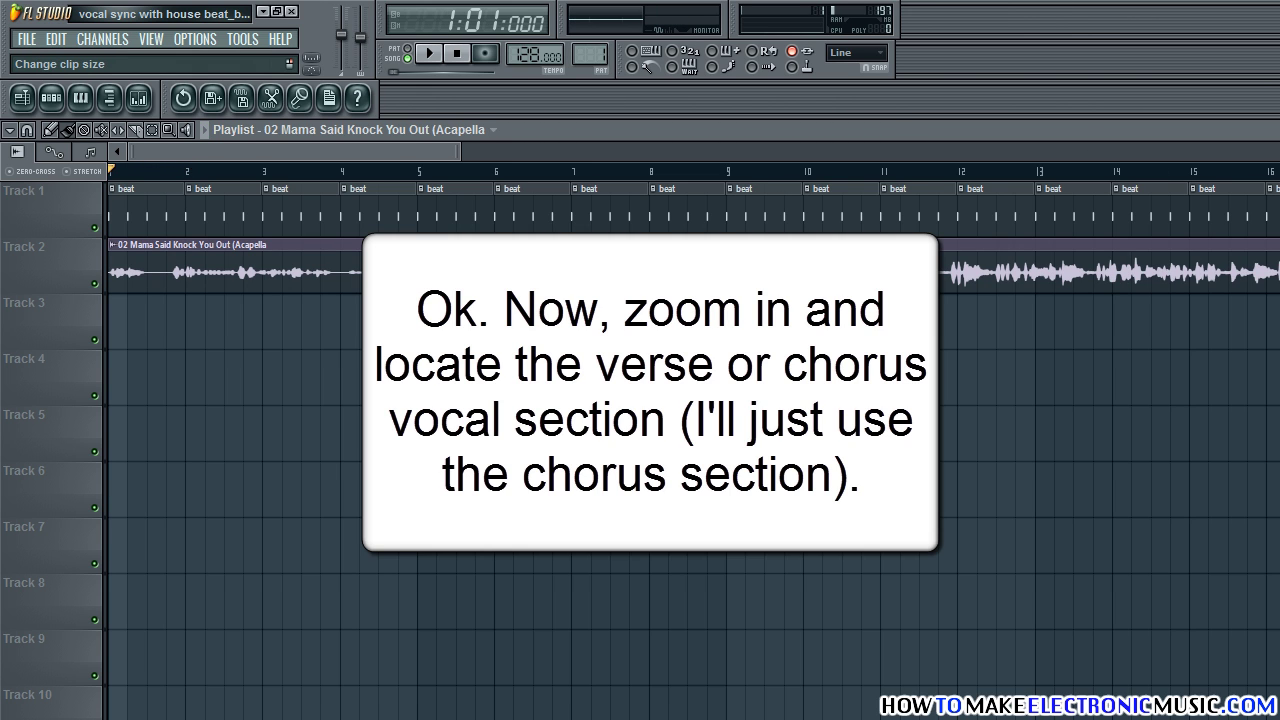
{"action": "scroll", "coordinate": [694, 450], "scroll_direction": "up", "scroll_amount": 3}
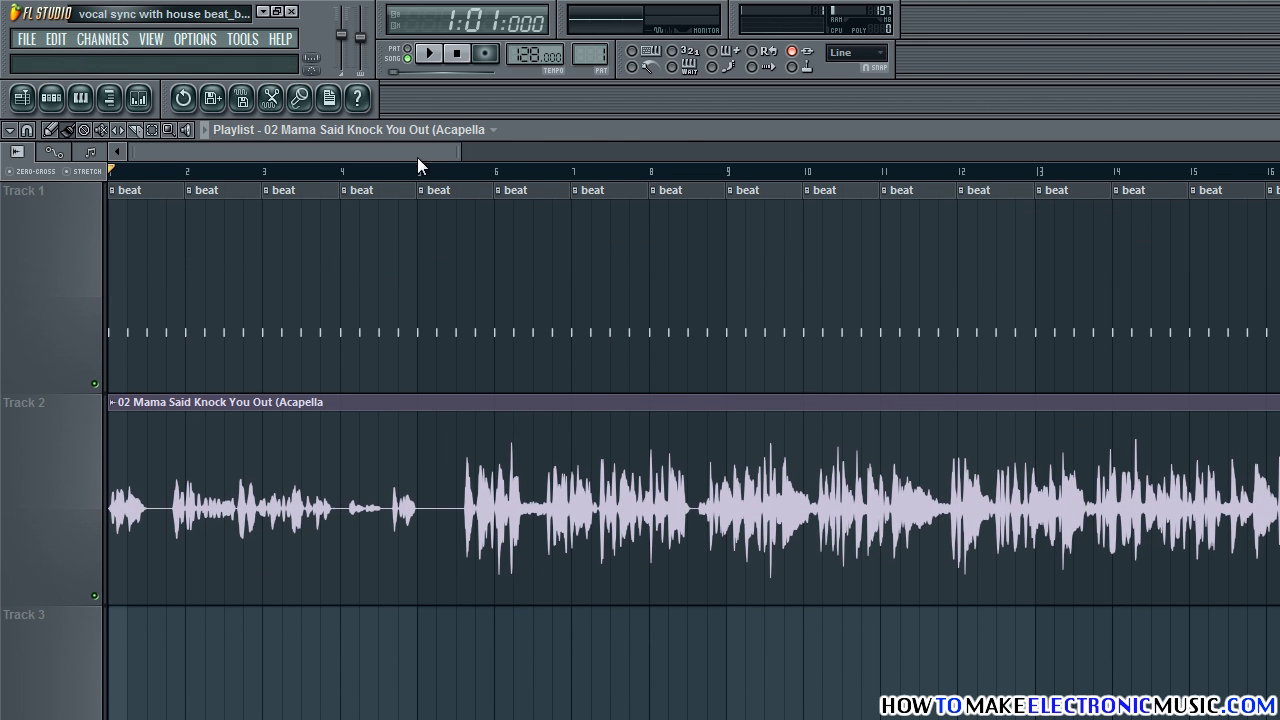
{"action": "left_click_drag", "start_coordinate": [420, 158], "coordinate": [640, 158]}
{"action": "left_click", "coordinate": [321, 176]}
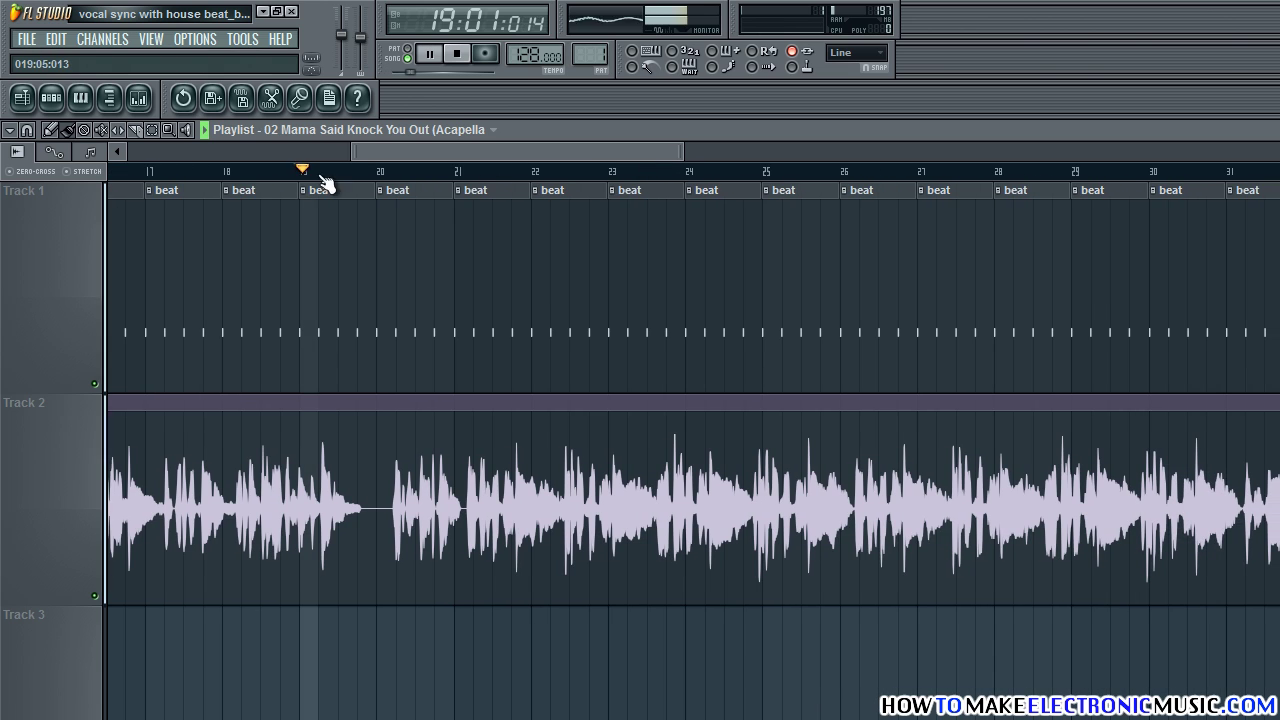
{"action": "left_click", "coordinate": [438, 178]}
{"action": "key", "text": "space"}
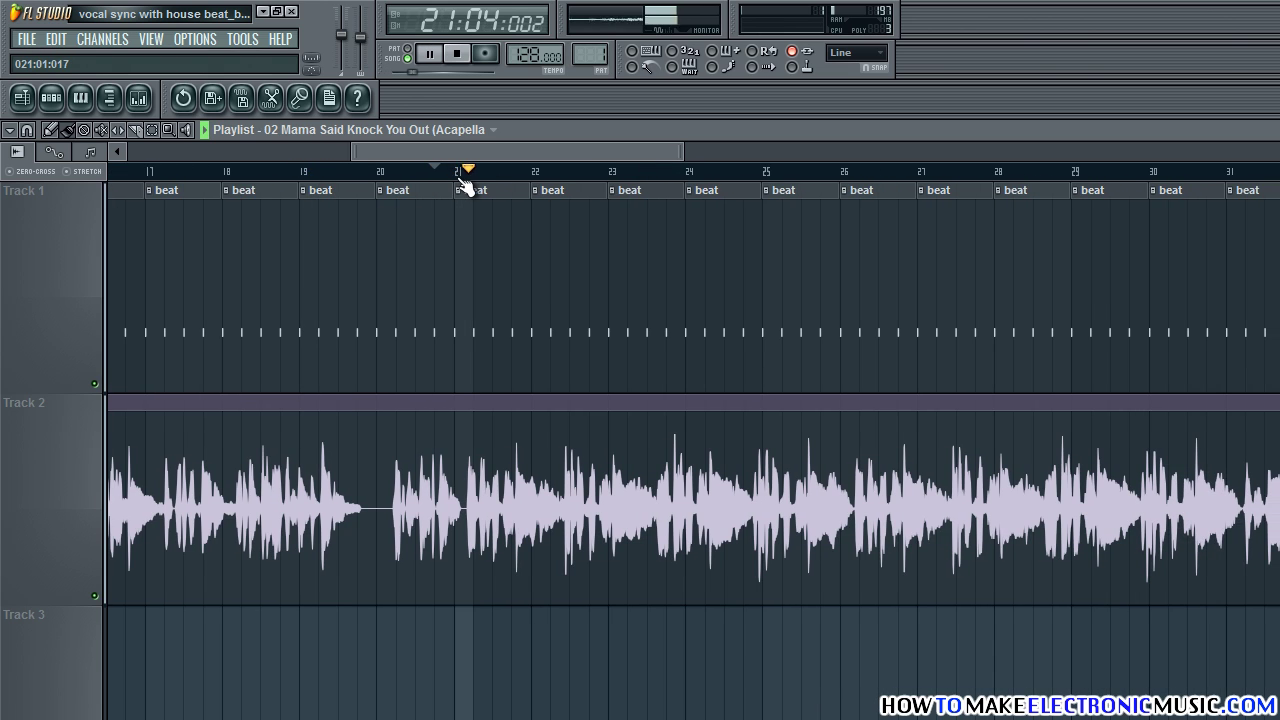
{"action": "left_click", "coordinate": [458, 178]}
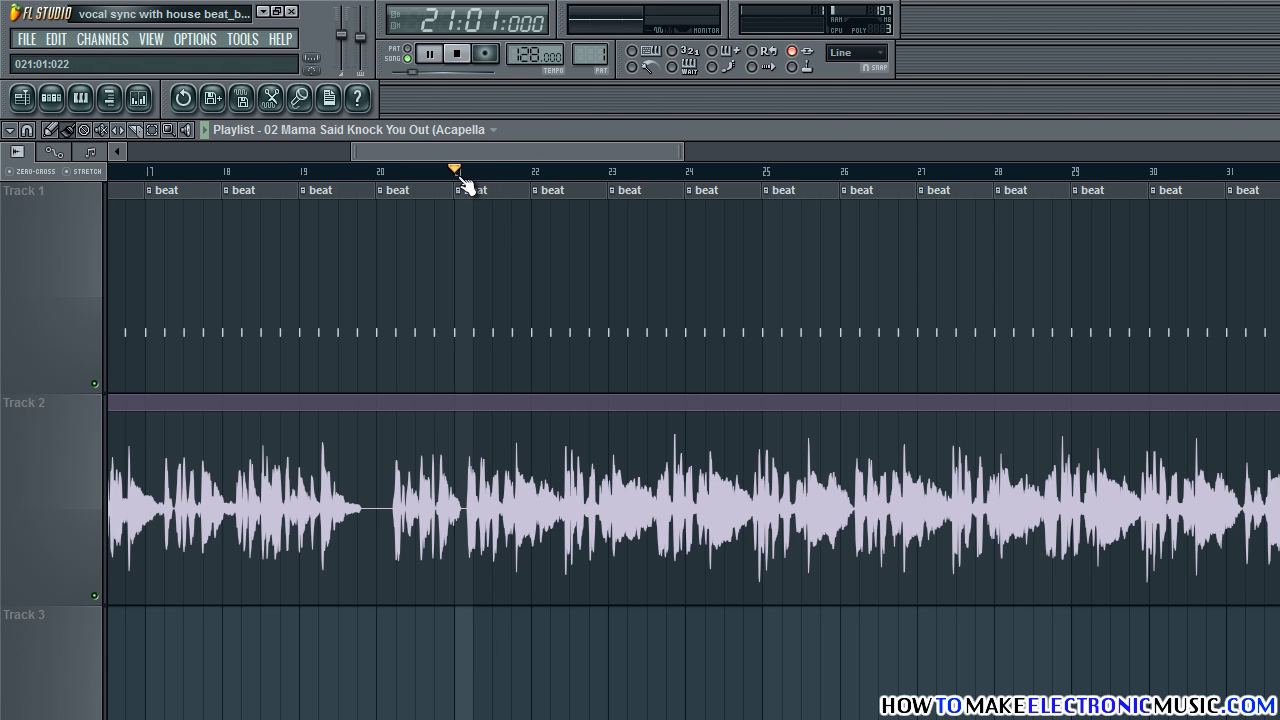
{"action": "key", "text": "space"}
- Slice the vocal clip on Track 2 at the first chorus word, just after bar 21, and delete the piece before it
{"action": "left_click_drag", "start_coordinate": [514, 151], "coordinate": [577, 149]}
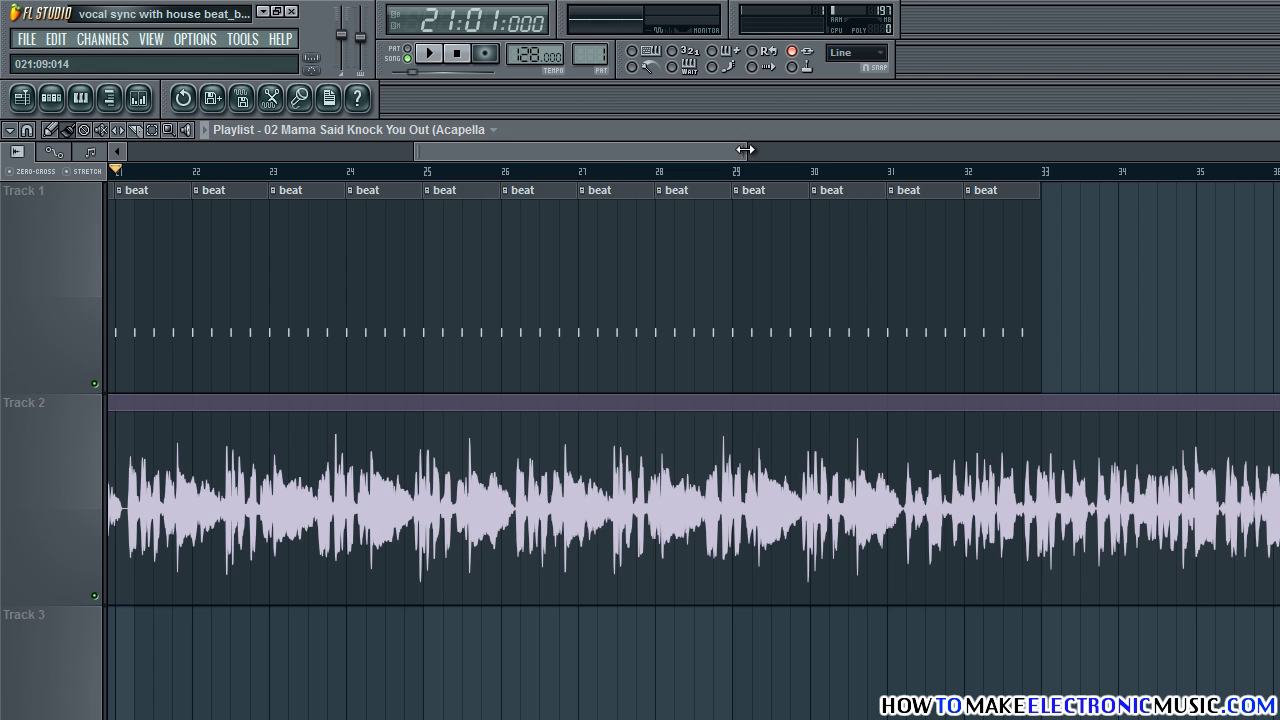
{"action": "left_click_drag", "start_coordinate": [740, 149], "coordinate": [470, 150]}
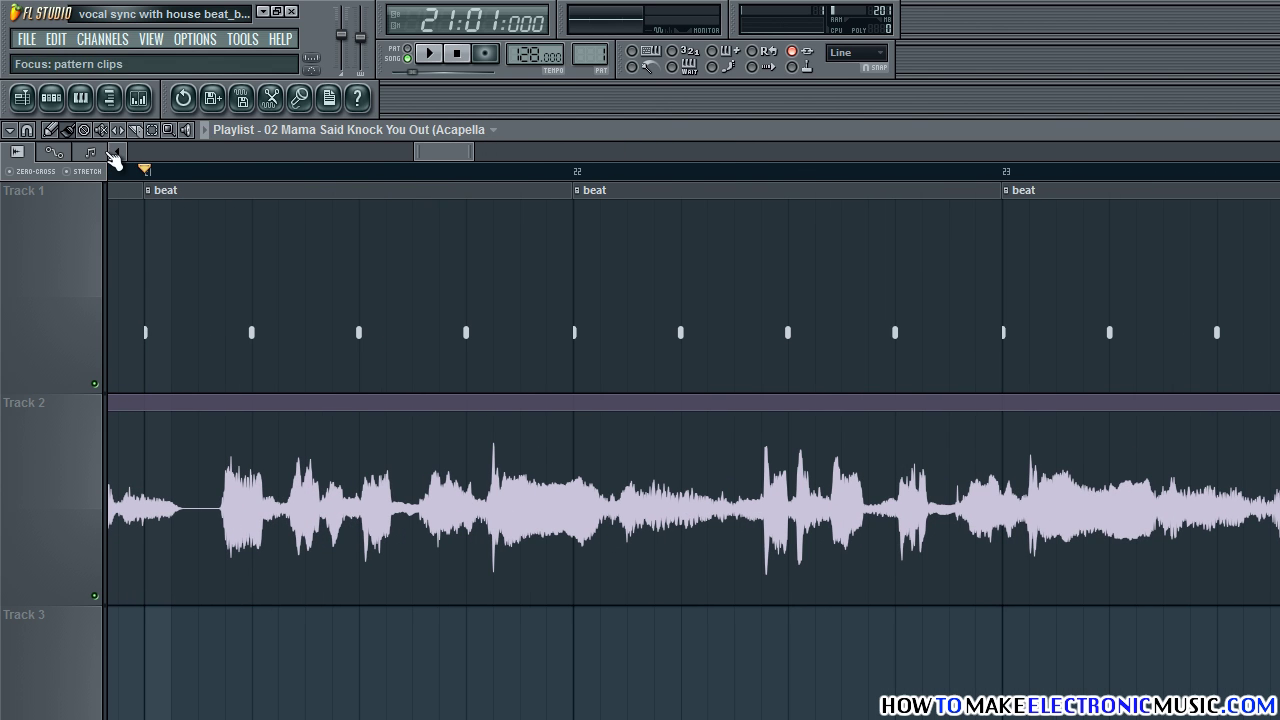
{"action": "scroll", "coordinate": [438, 151], "scroll_direction": "left", "scroll_amount": 3}
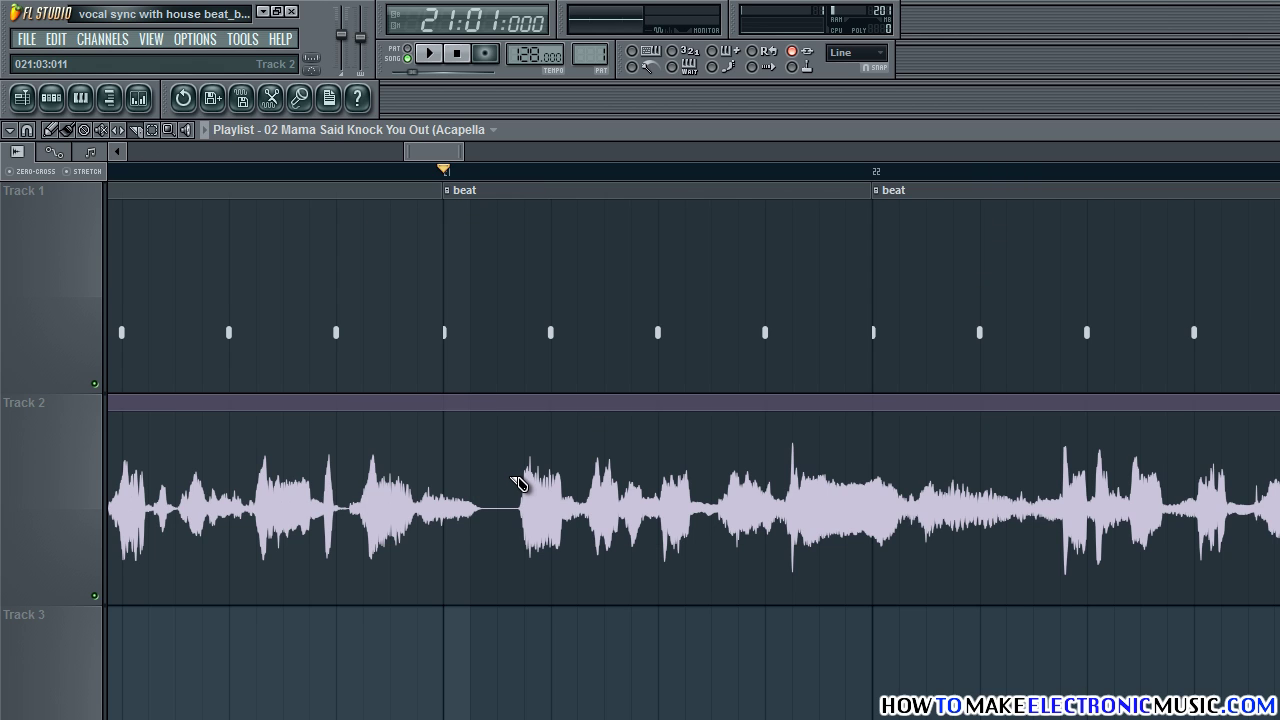
{"action": "left_click_drag", "start_coordinate": [519, 462], "coordinate": [526, 536]}
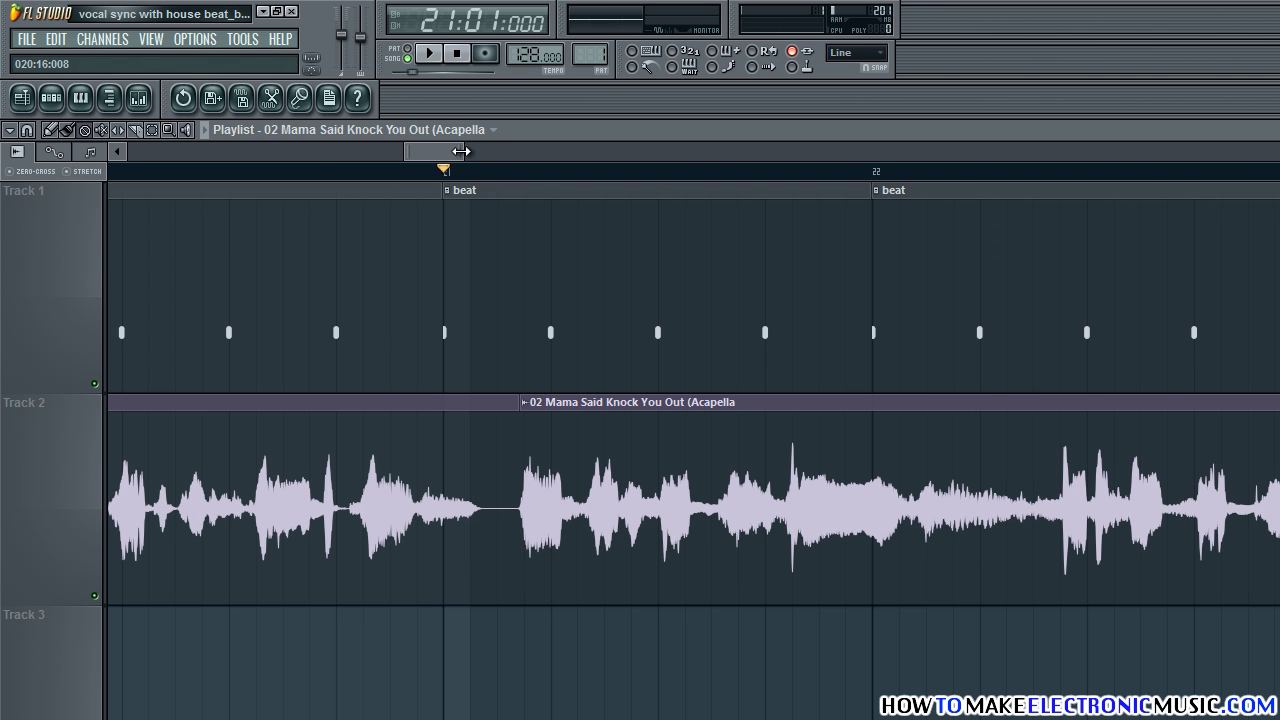
{"action": "left_click_drag", "start_coordinate": [461, 151], "coordinate": [526, 153]}
{"action": "left_click", "coordinate": [487, 450]}
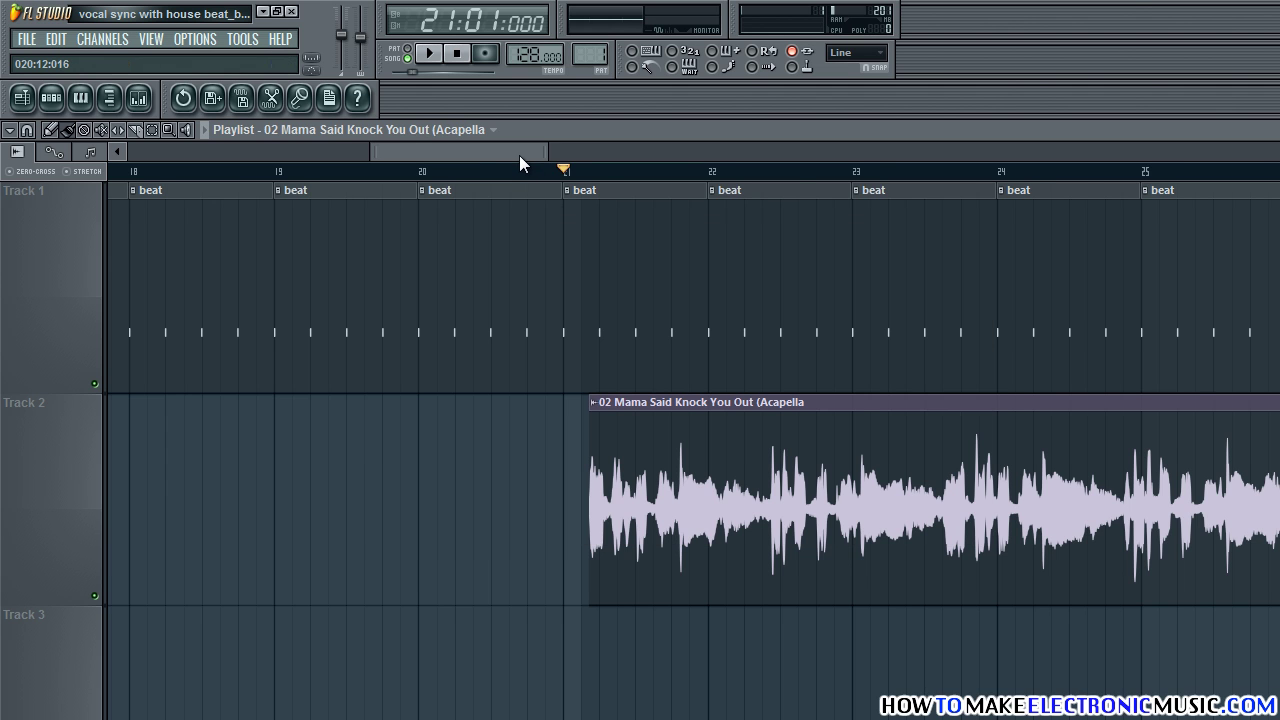
- Move the chorus clip earlier so that its first word lines up with the beat at bar 21, starting at 20:16:022
{"action": "left_click_drag", "start_coordinate": [519, 155], "coordinate": [559, 156]}
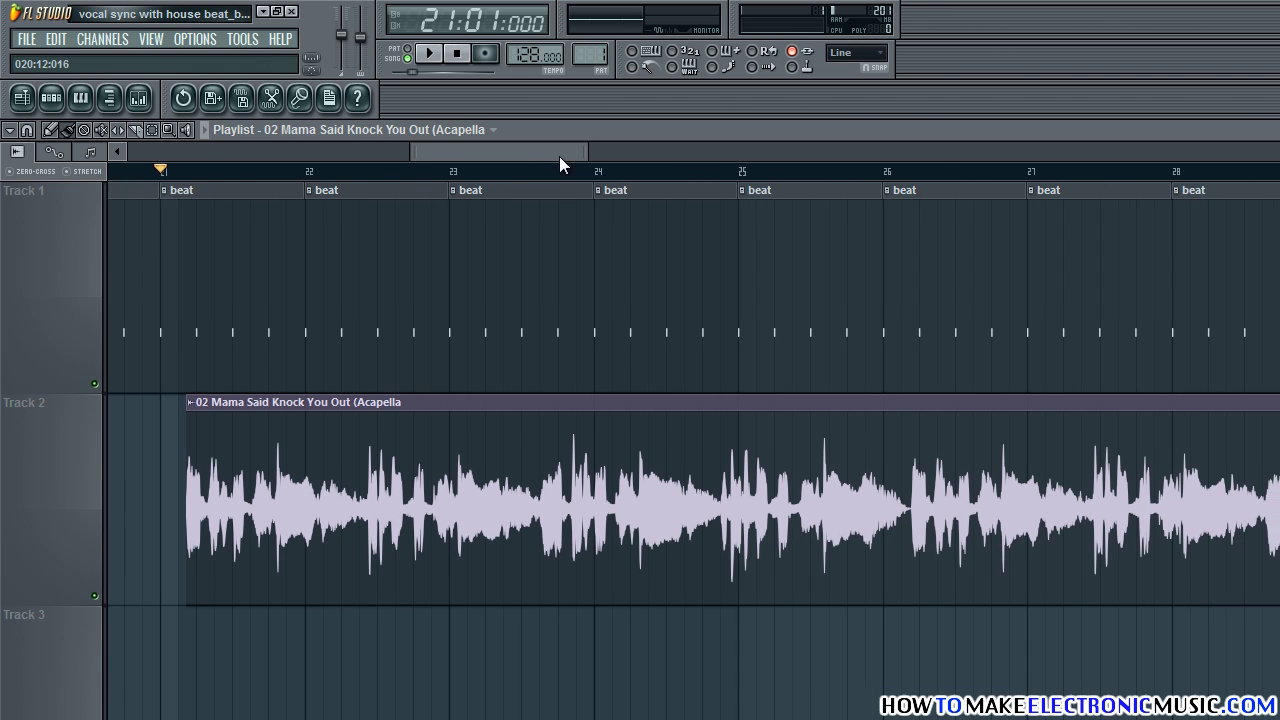
{"action": "left_click_drag", "start_coordinate": [308, 460], "coordinate": [291, 460]}
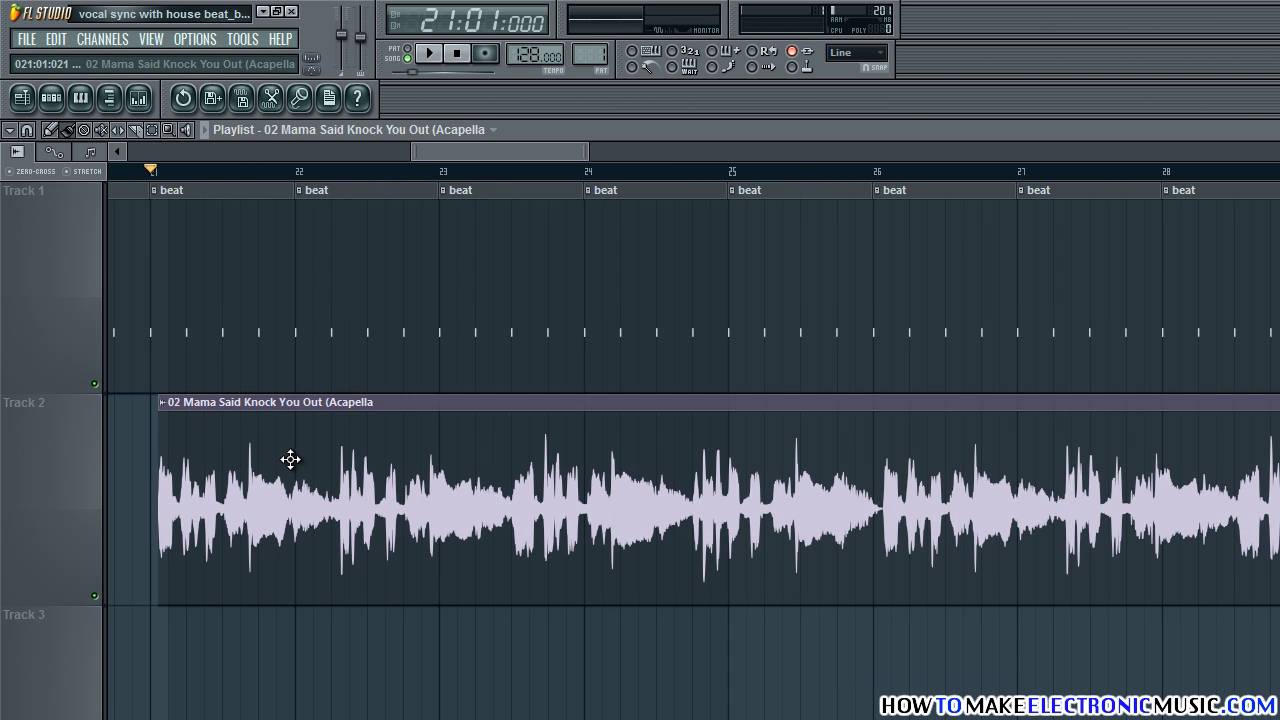
{"action": "left_click_drag", "start_coordinate": [587, 148], "coordinate": [438, 153]}
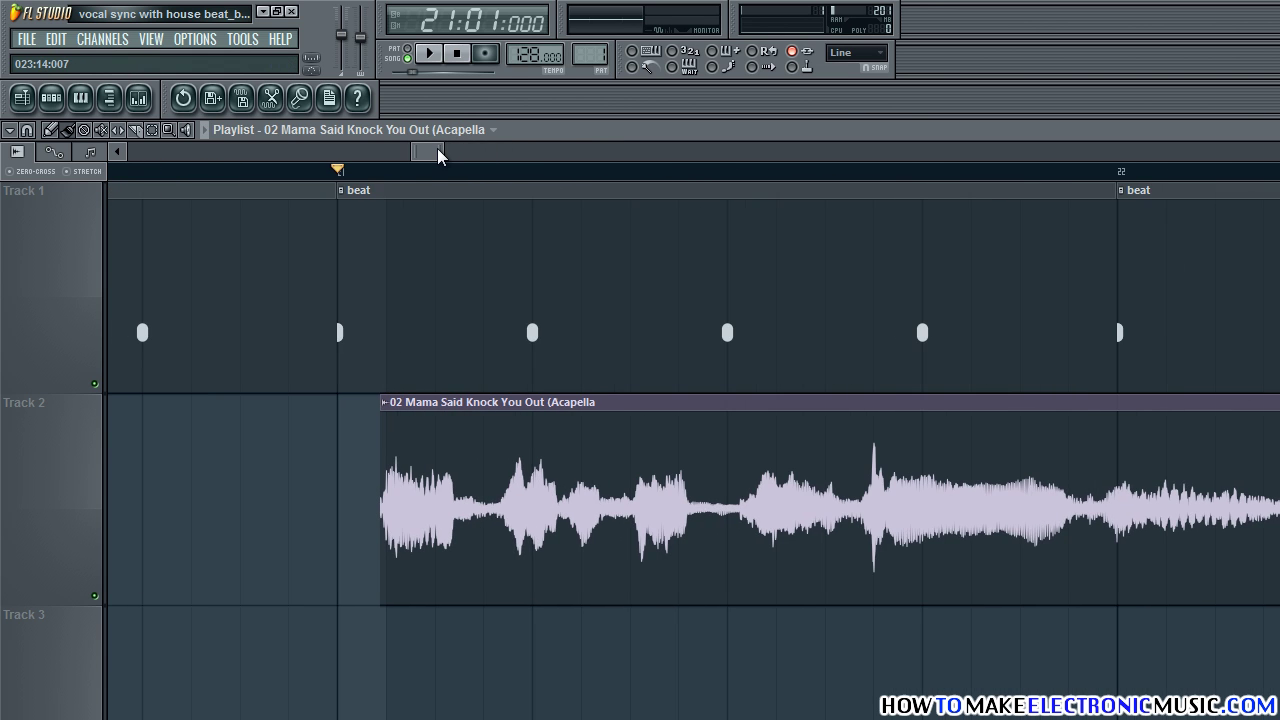
{"action": "left_click_drag", "start_coordinate": [457, 434], "coordinate": [413, 435]}
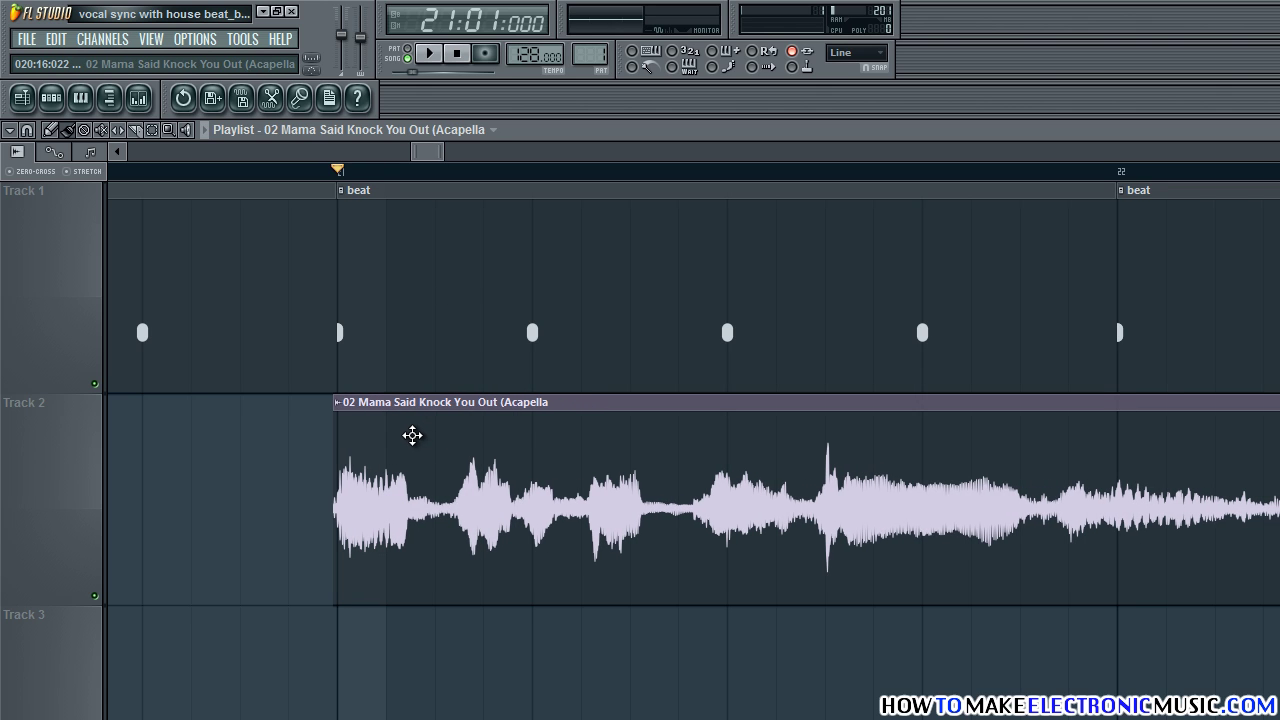
{"action": "left_click_drag", "start_coordinate": [446, 155], "coordinate": [620, 151]}
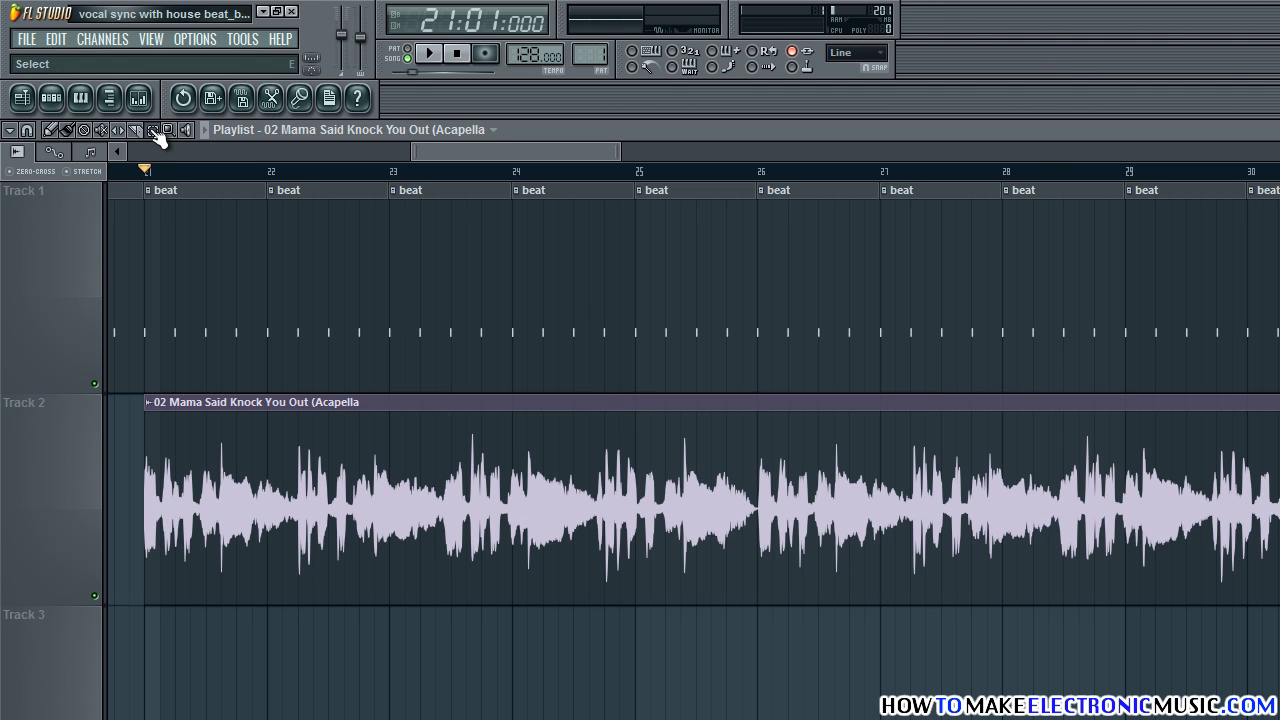
- Set the playlist time selection from bar 21 to bar 29, deselect the clips, and play the chorus over the house beat
{"action": "left_click_drag", "start_coordinate": [155, 178], "coordinate": [1133, 186]}
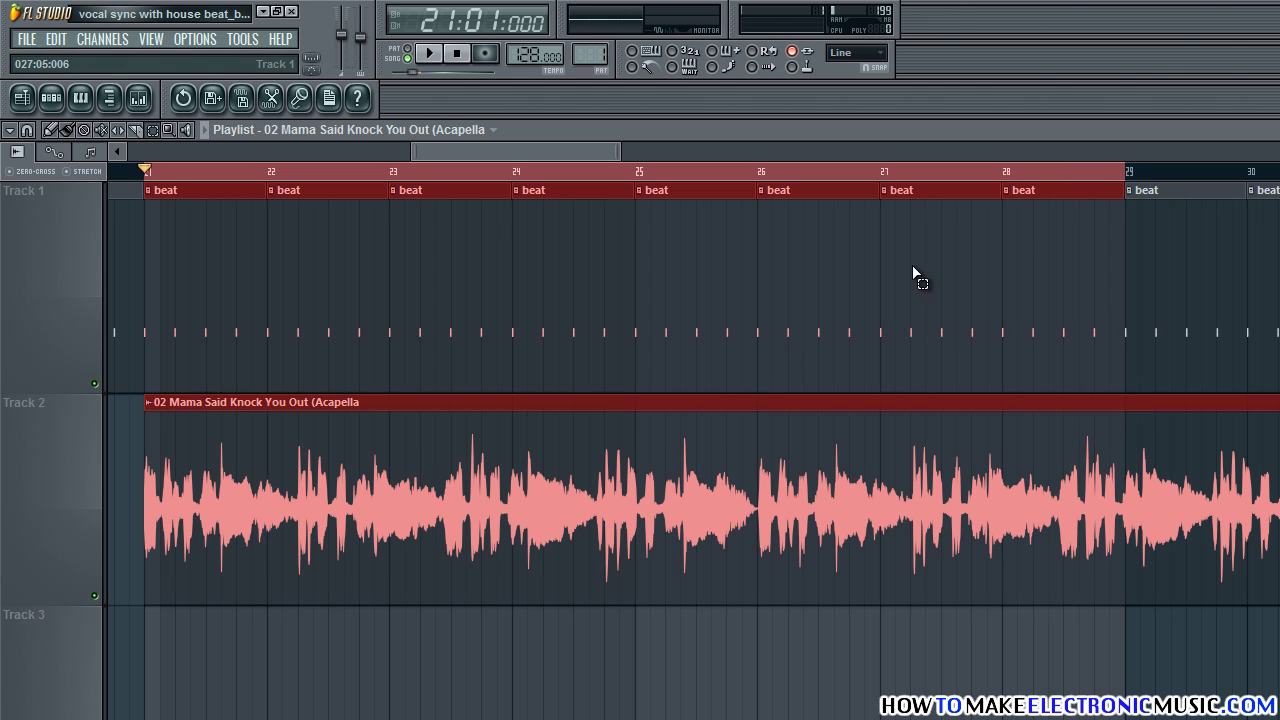
{"action": "left_click", "coordinate": [400, 645]}
{"action": "key", "text": "space"}
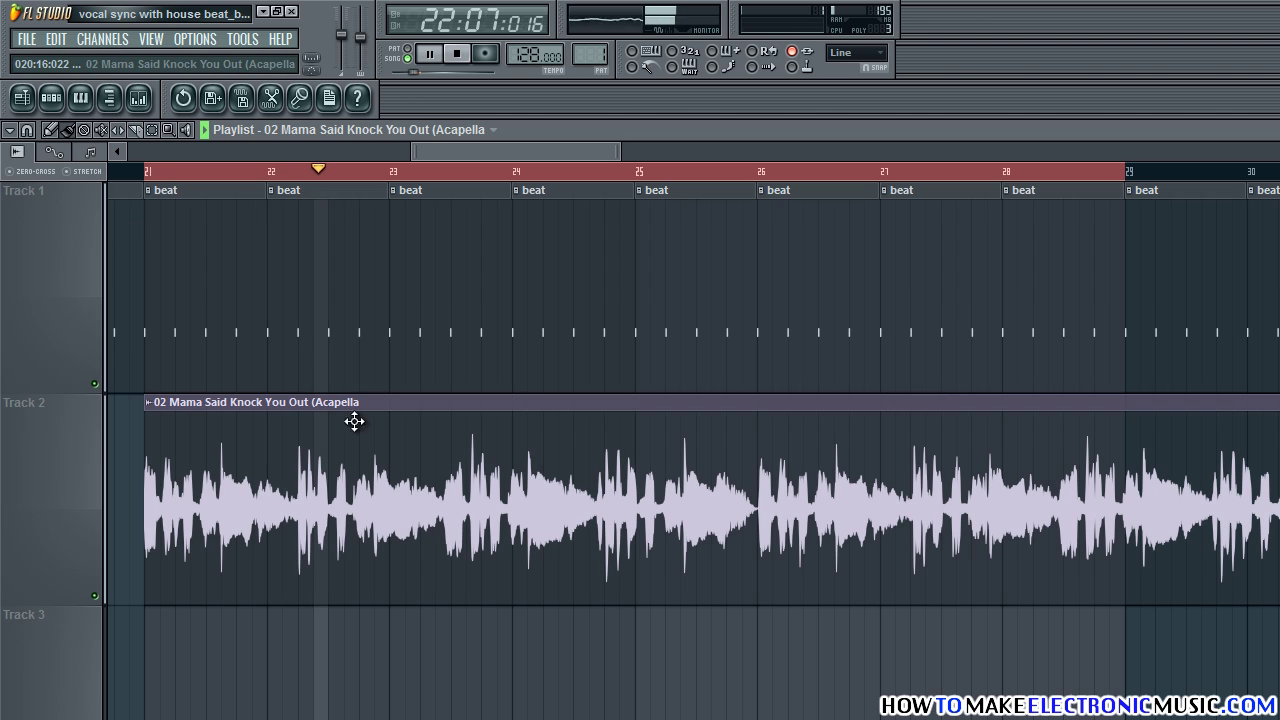
- Stop playback, open the vocal clip's channel settings, and choose Resample as the time-stretching method
{"action": "key", "text": "space"}
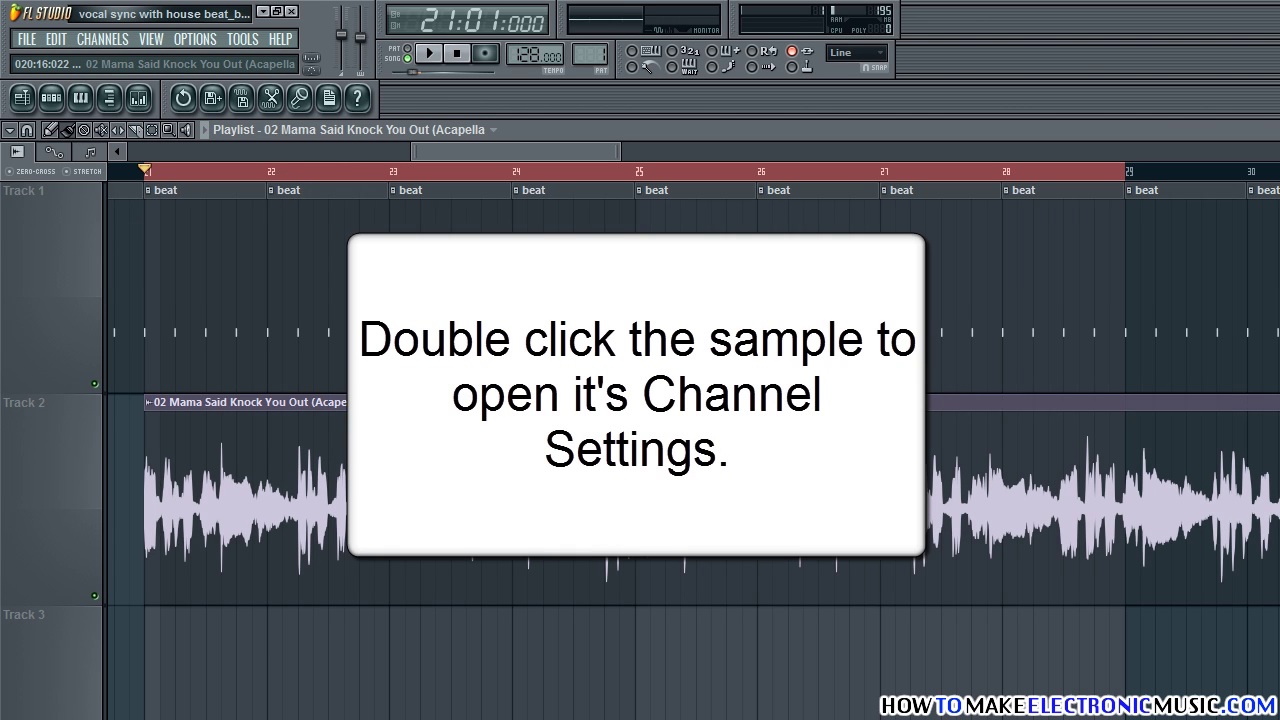
{"action": "double_click", "coordinate": [428, 485]}
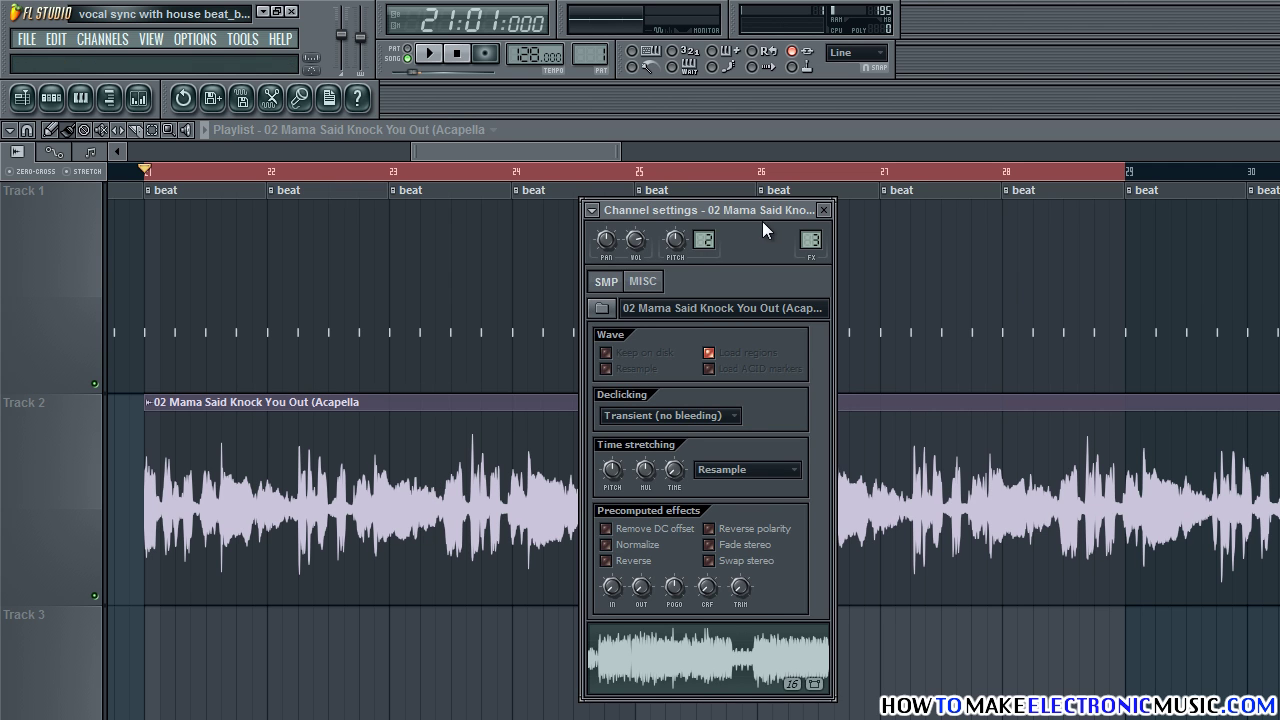
{"action": "left_click_drag", "start_coordinate": [762, 215], "coordinate": [649, 215]}
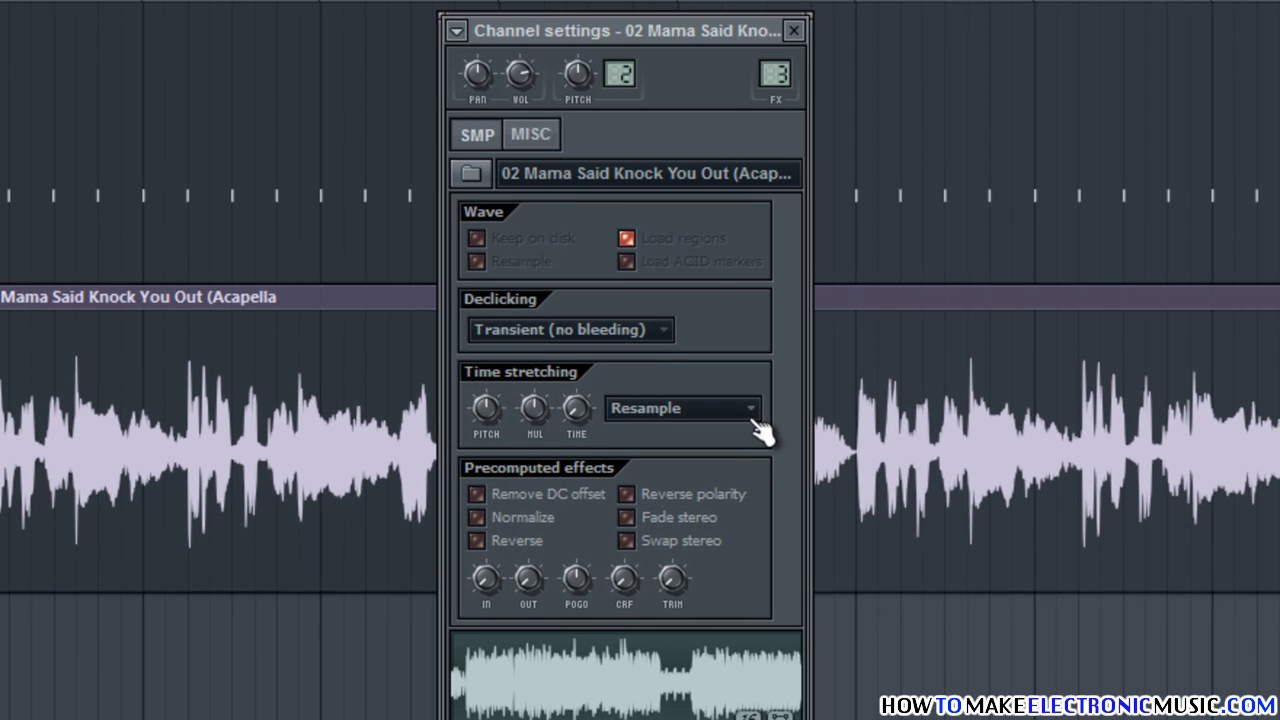
{"action": "left_click", "coordinate": [728, 432]}
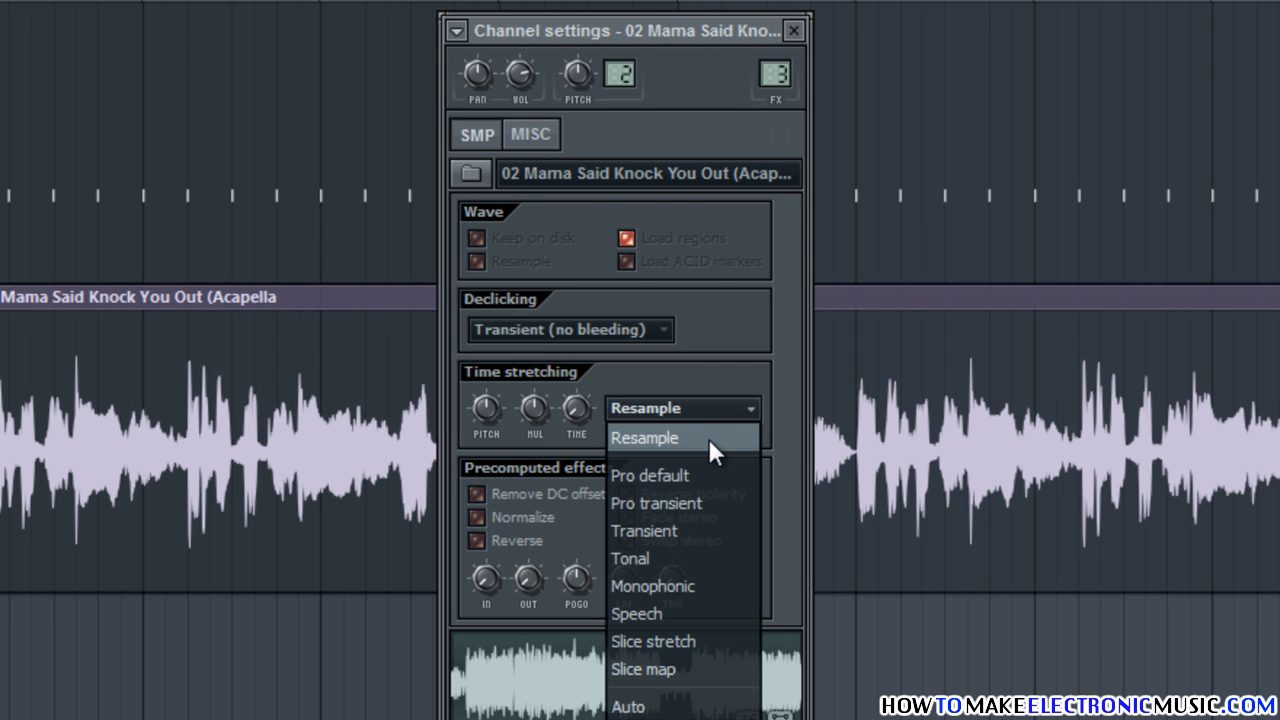
{"action": "left_click", "coordinate": [708, 438]}
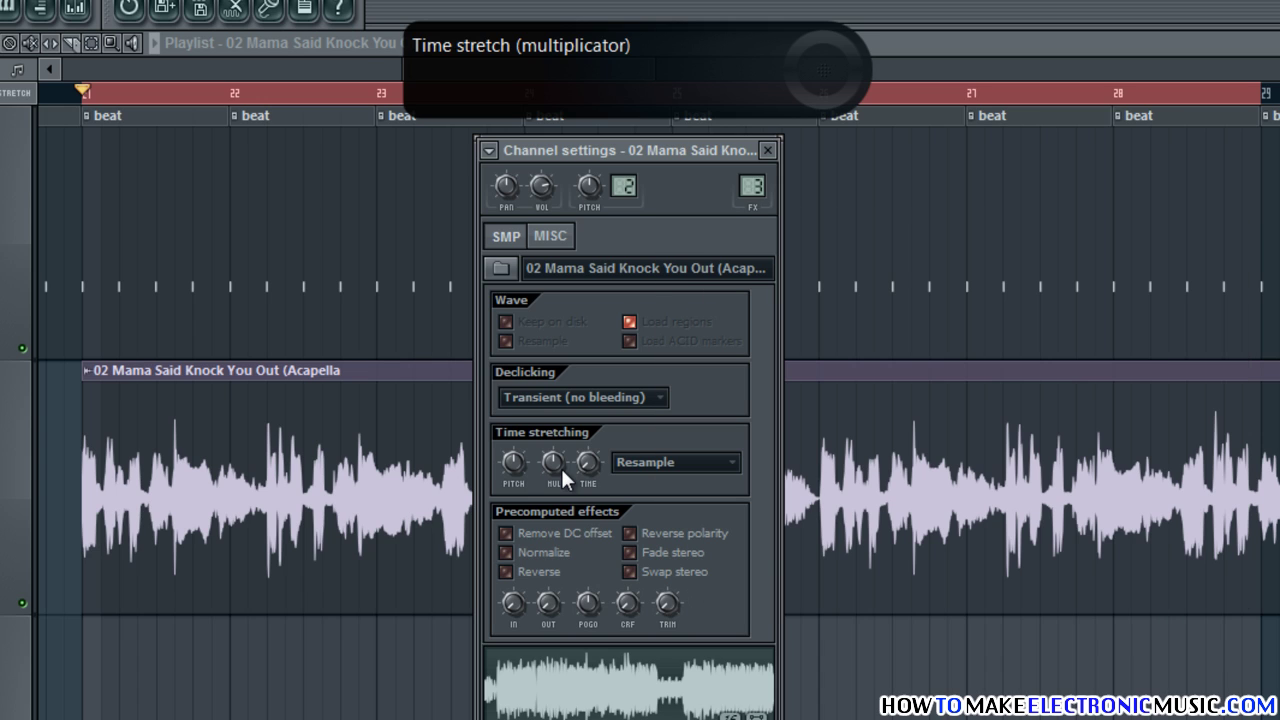
- Set the vocal's time-stretch multiplier to 79.55% to match the chorus to the house beat
{"action": "left_click_drag", "start_coordinate": [560, 468], "coordinate": [564, 515]}
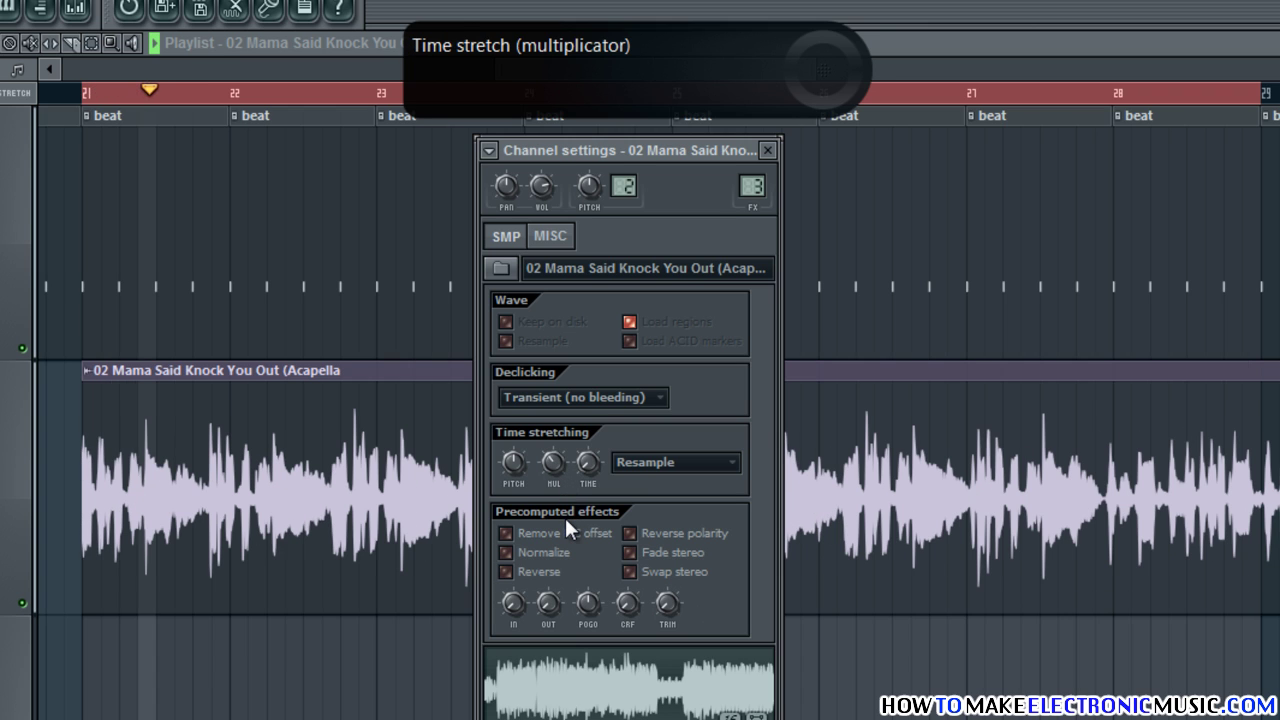
{"action": "left_click_drag", "start_coordinate": [562, 470], "coordinate": [559, 461]}
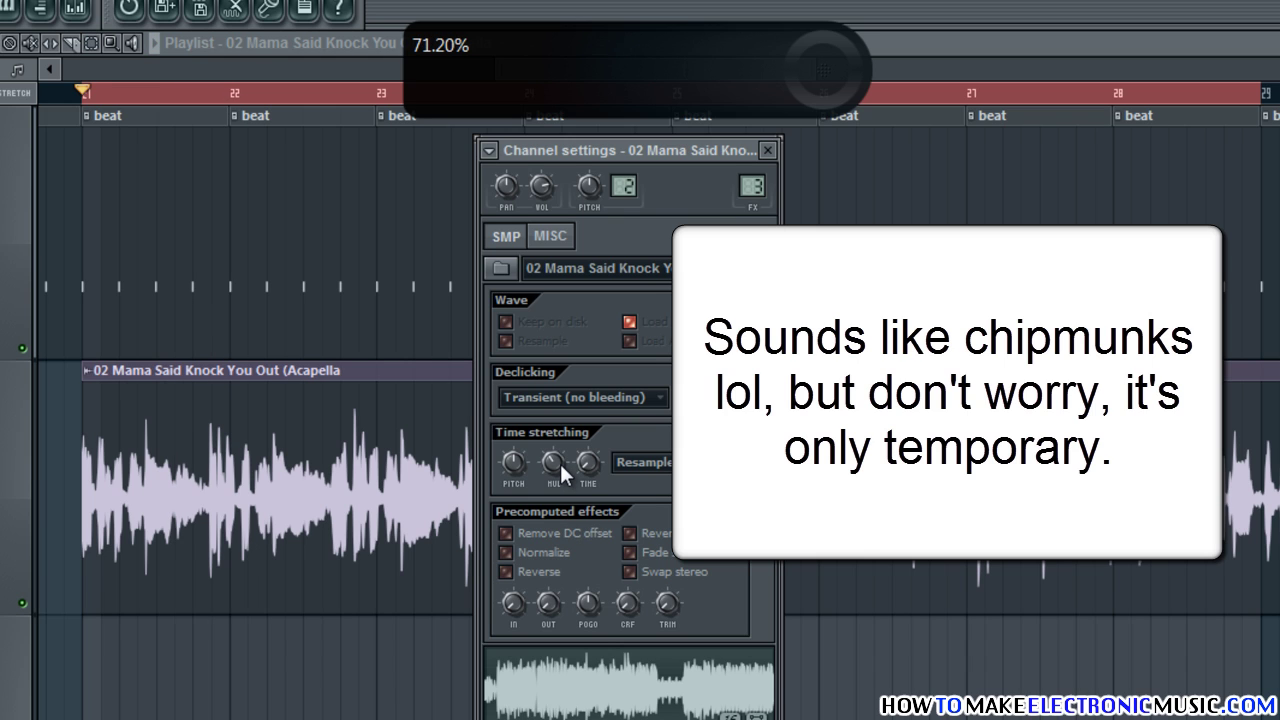
{"action": "left_click_drag", "start_coordinate": [559, 461], "coordinate": [559, 458]}
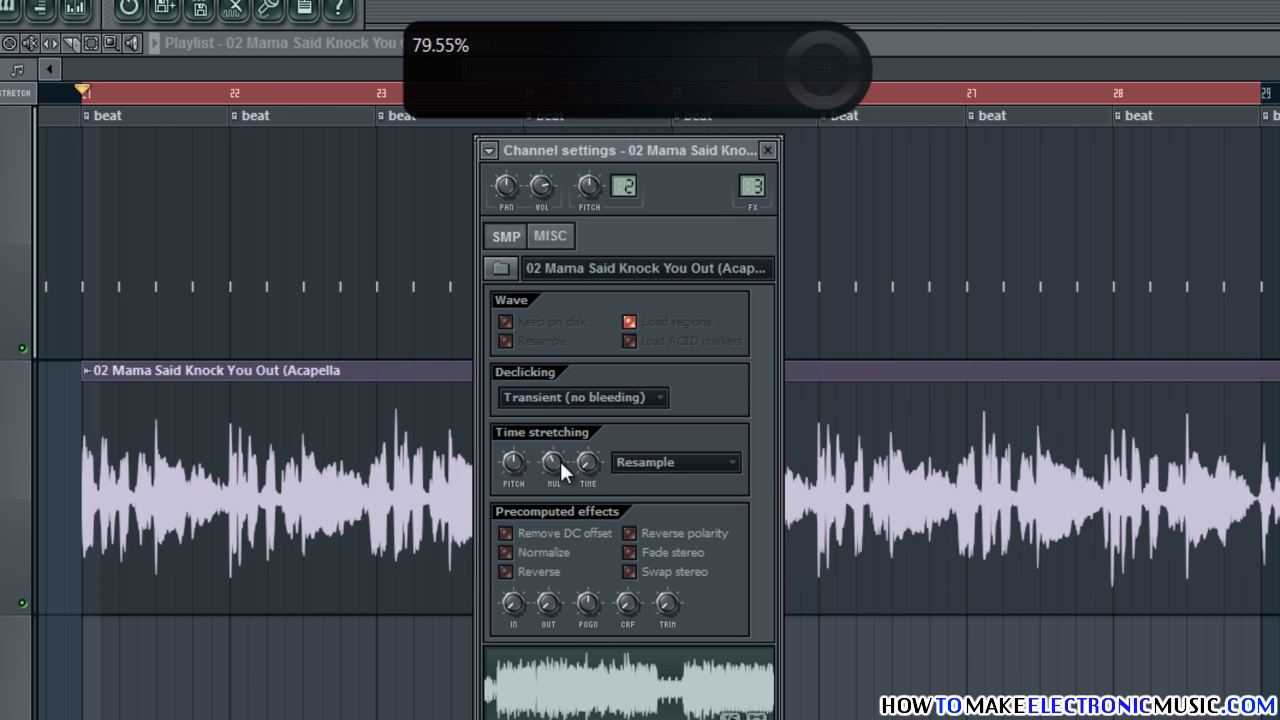
- Play the stretched chorus over the beat within the bar 21 to 29 selection and close the channel settings
{"action": "key", "text": "space"}
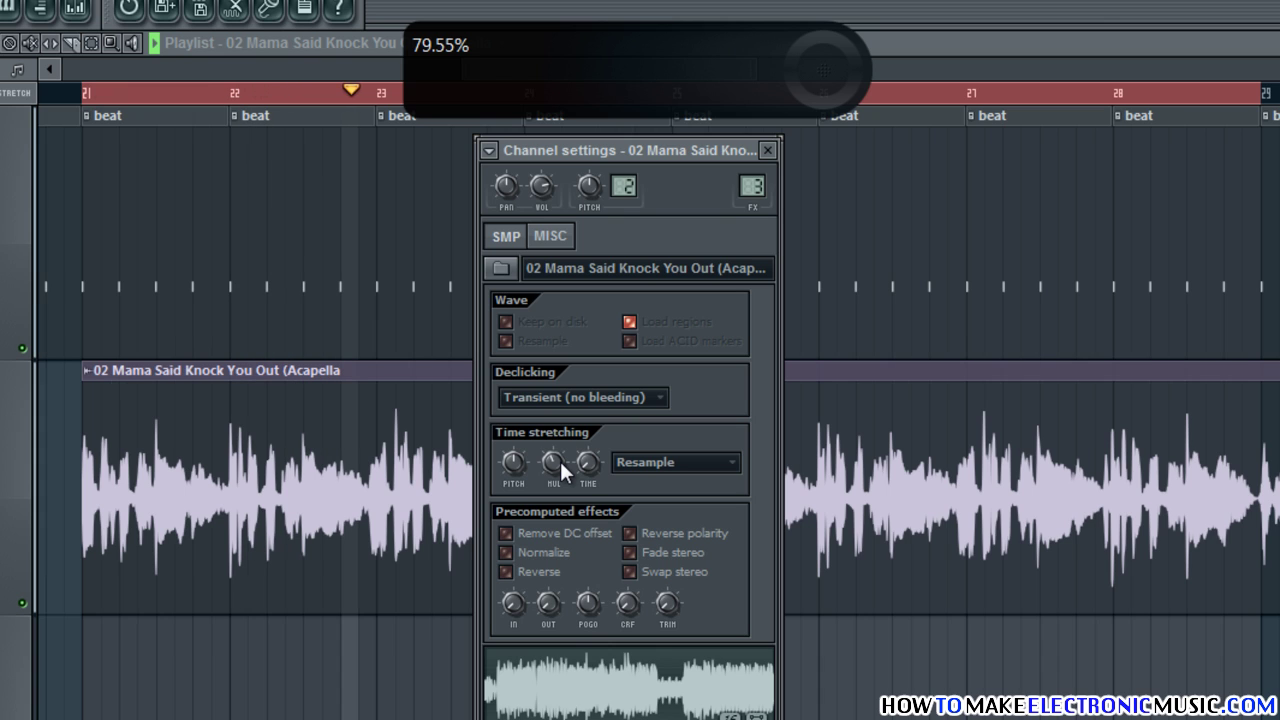
{"action": "left_click_drag", "start_coordinate": [559, 458], "coordinate": [575, 532]}
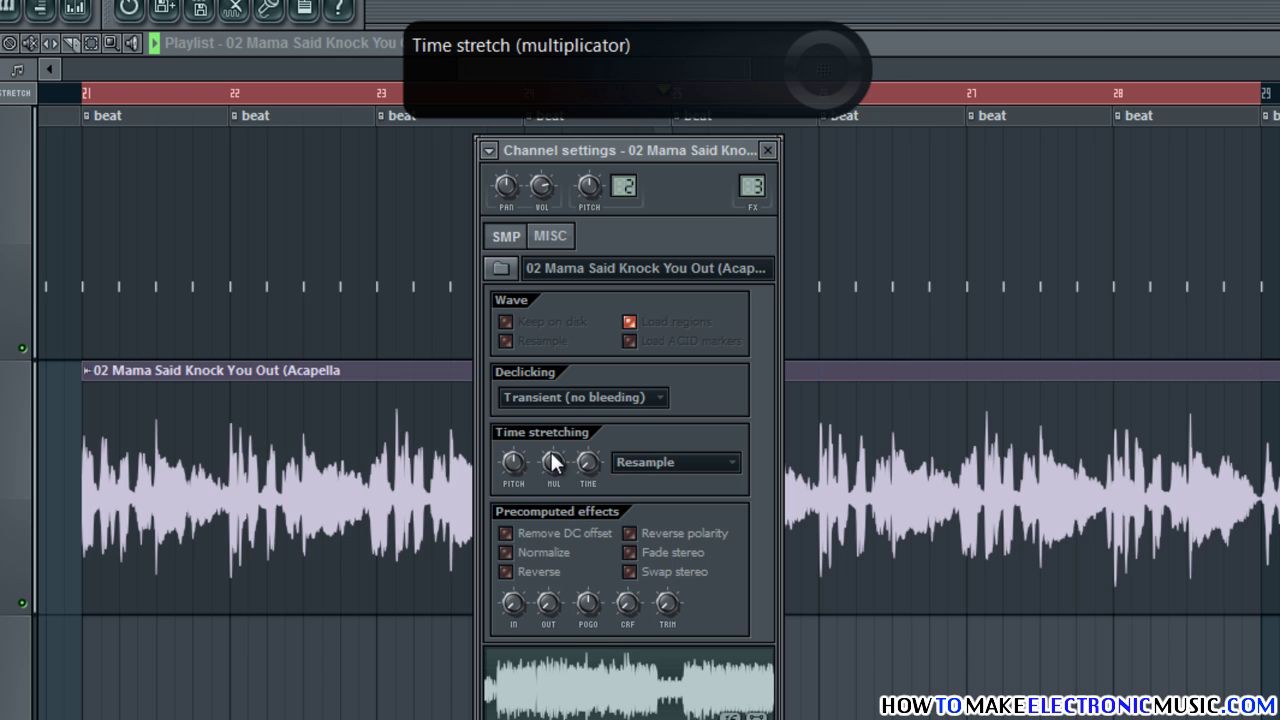
{"action": "left_click_drag", "start_coordinate": [549, 453], "coordinate": [559, 507]}
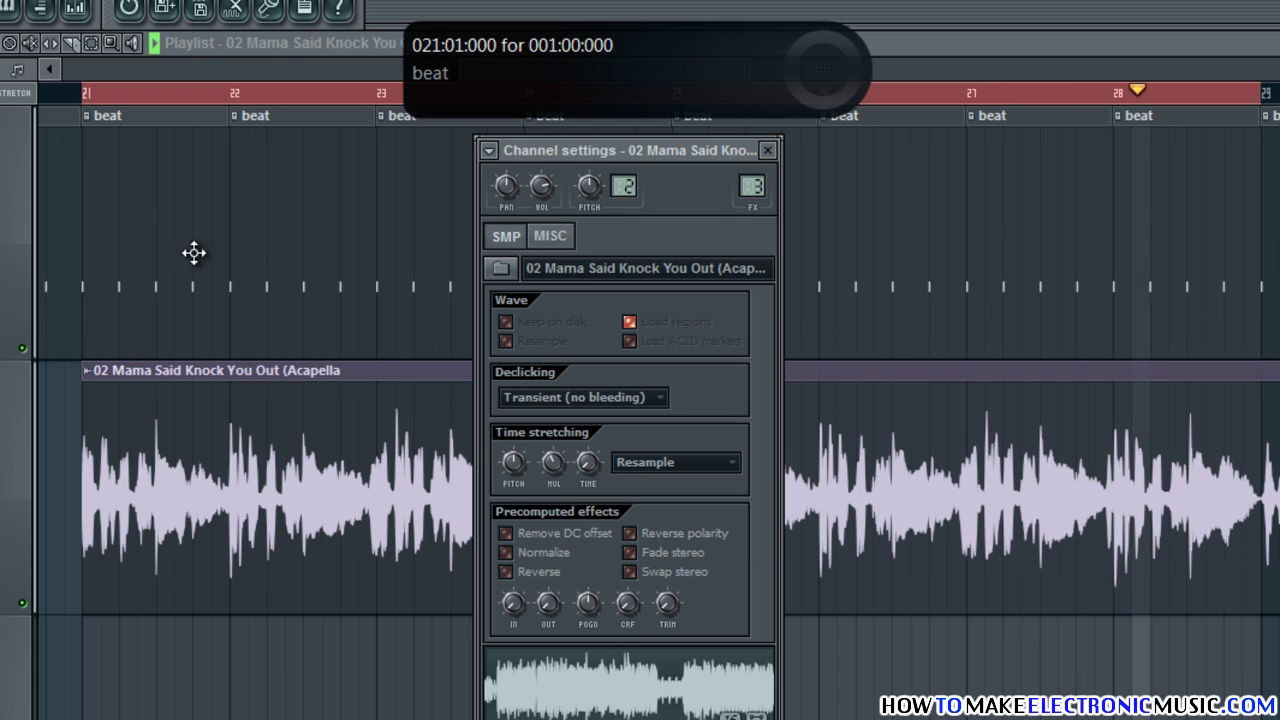
{"action": "left_click", "coordinate": [100, 112]}
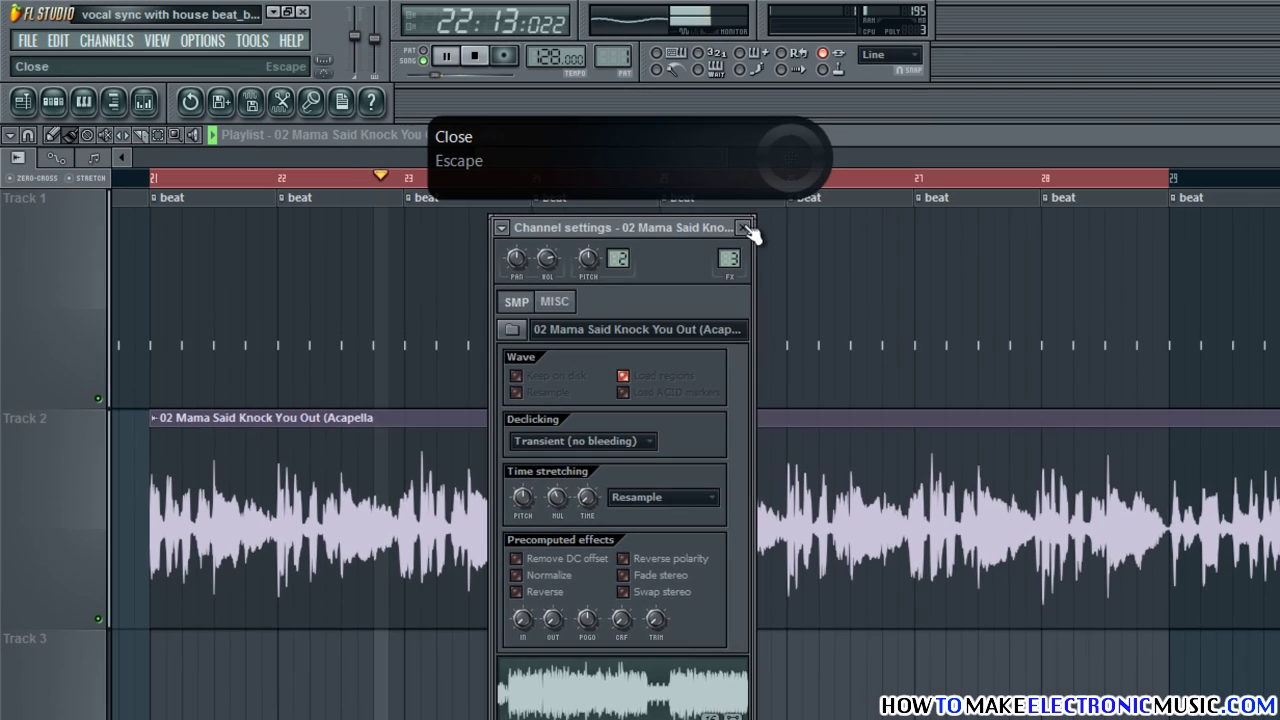
{"action": "left_click", "coordinate": [745, 228]}
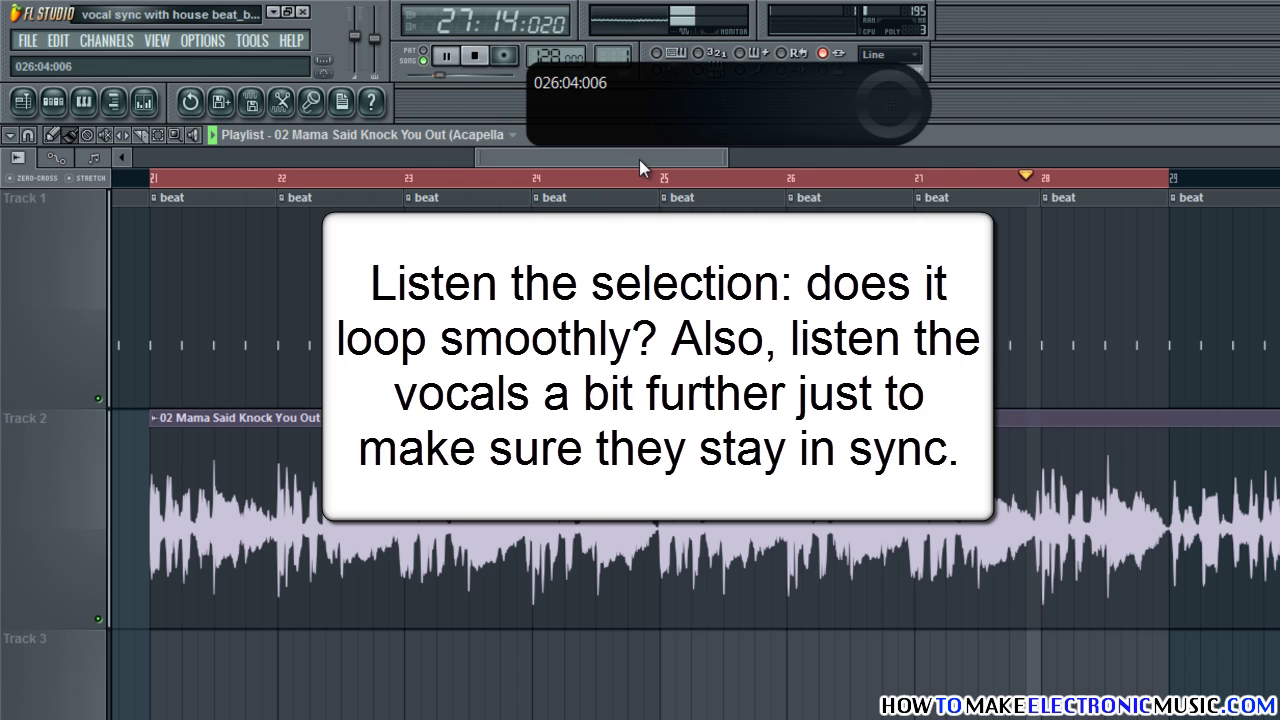
- Clear the playlist time selection and play the vocal from bar 29 to check its sync beyond the chorus
{"action": "scroll", "coordinate": [639, 159], "scroll_direction": "right", "scroll_amount": 1}
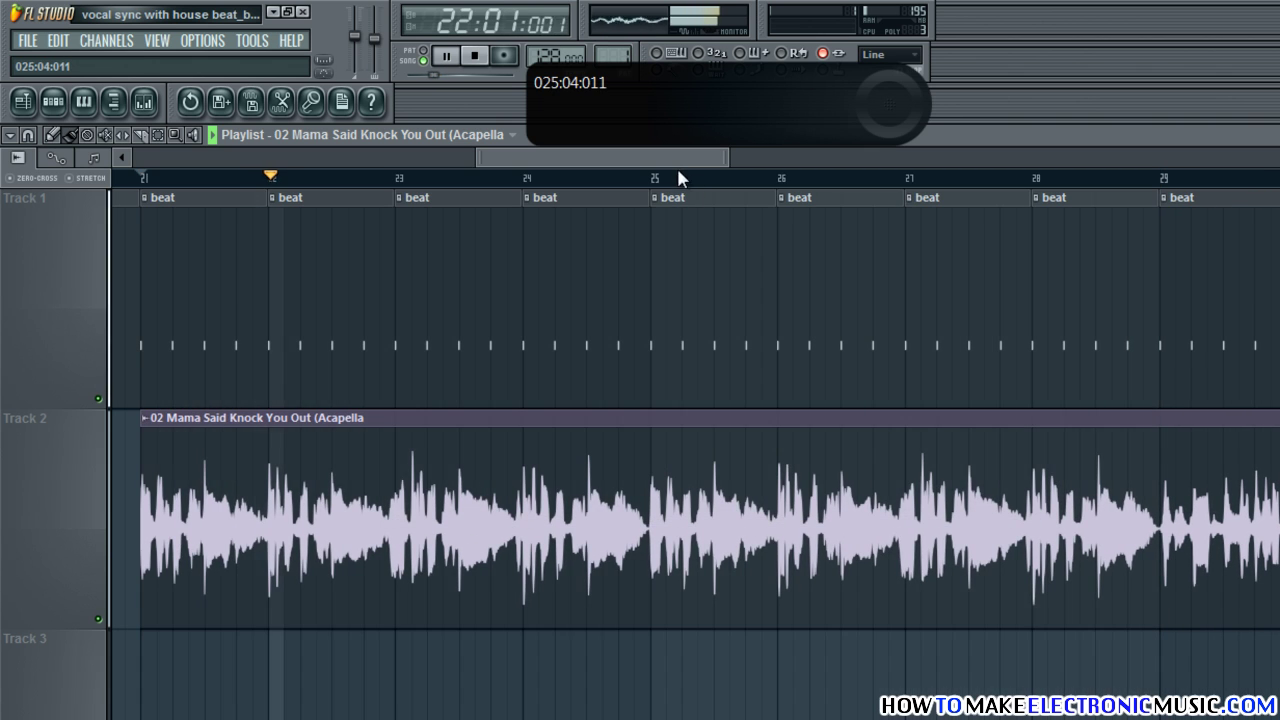
{"action": "left_click_drag", "start_coordinate": [676, 162], "coordinate": [763, 163]}
{"action": "left_click", "coordinate": [537, 177]}
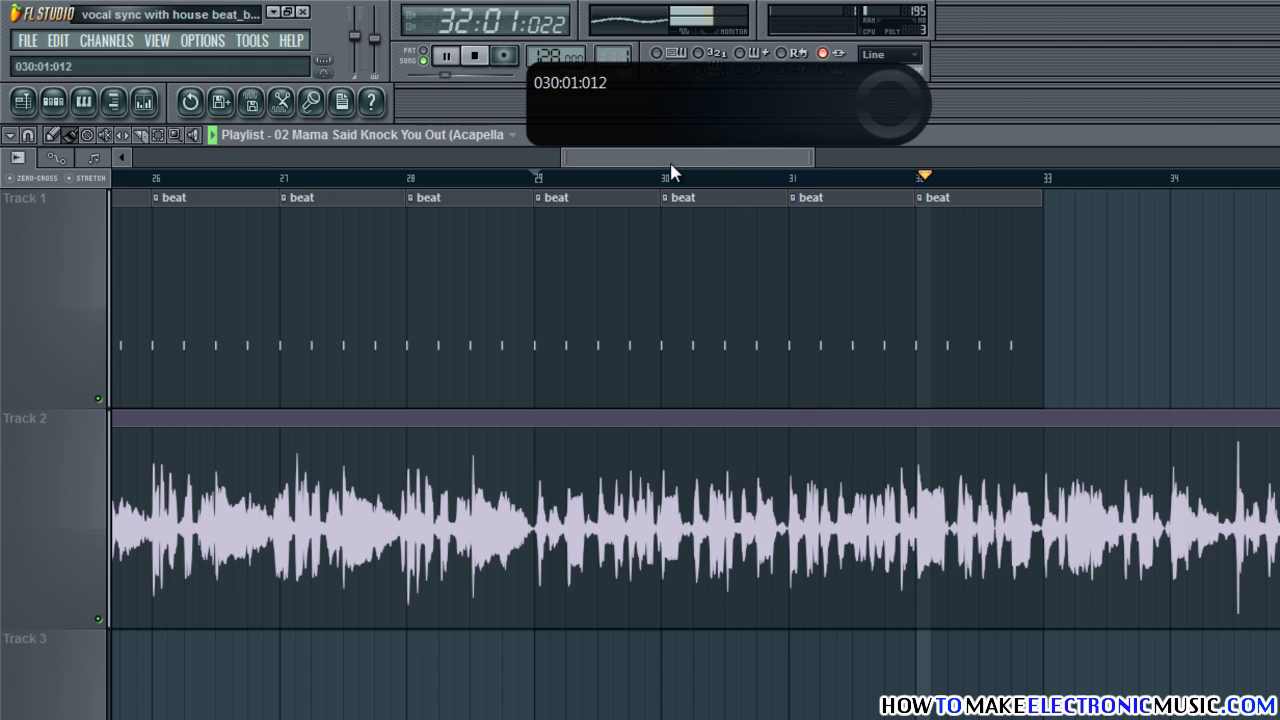
{"action": "key", "text": "space"}
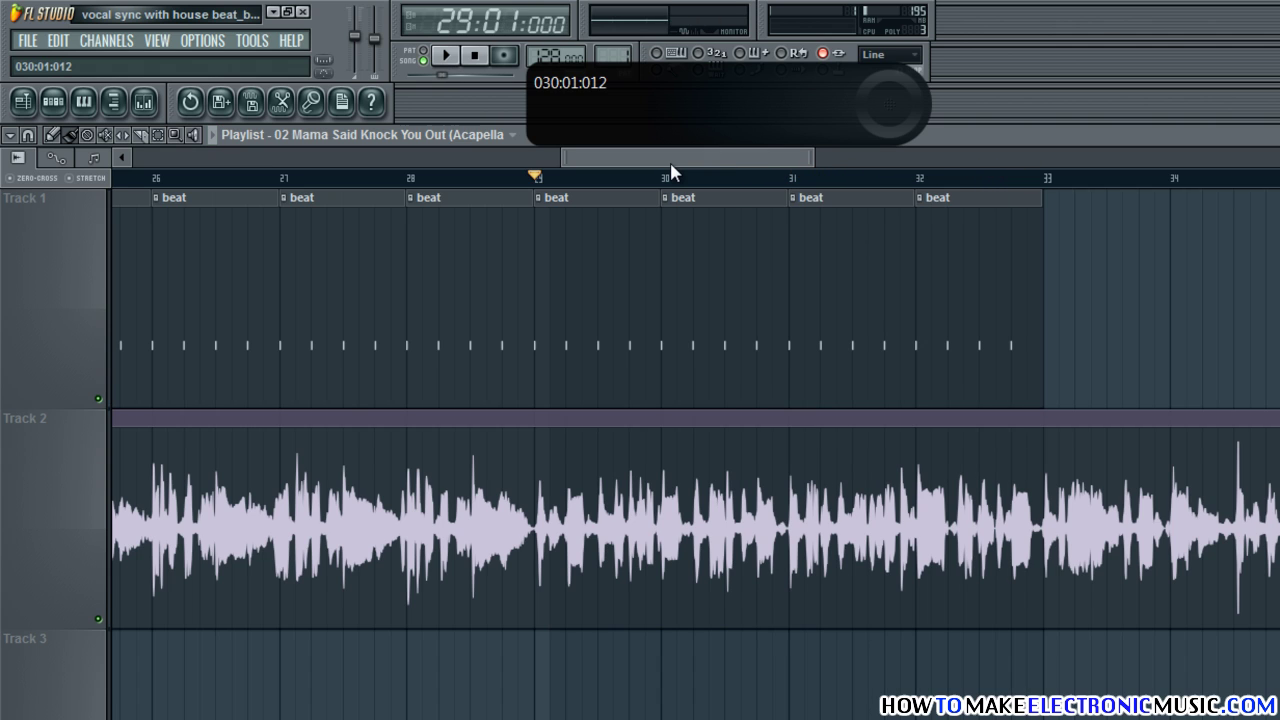
- Return the play position to bar 21 and change the vocal's time-stretching method to Pro transient
{"action": "left_click_drag", "start_coordinate": [665, 167], "coordinate": [578, 170]}
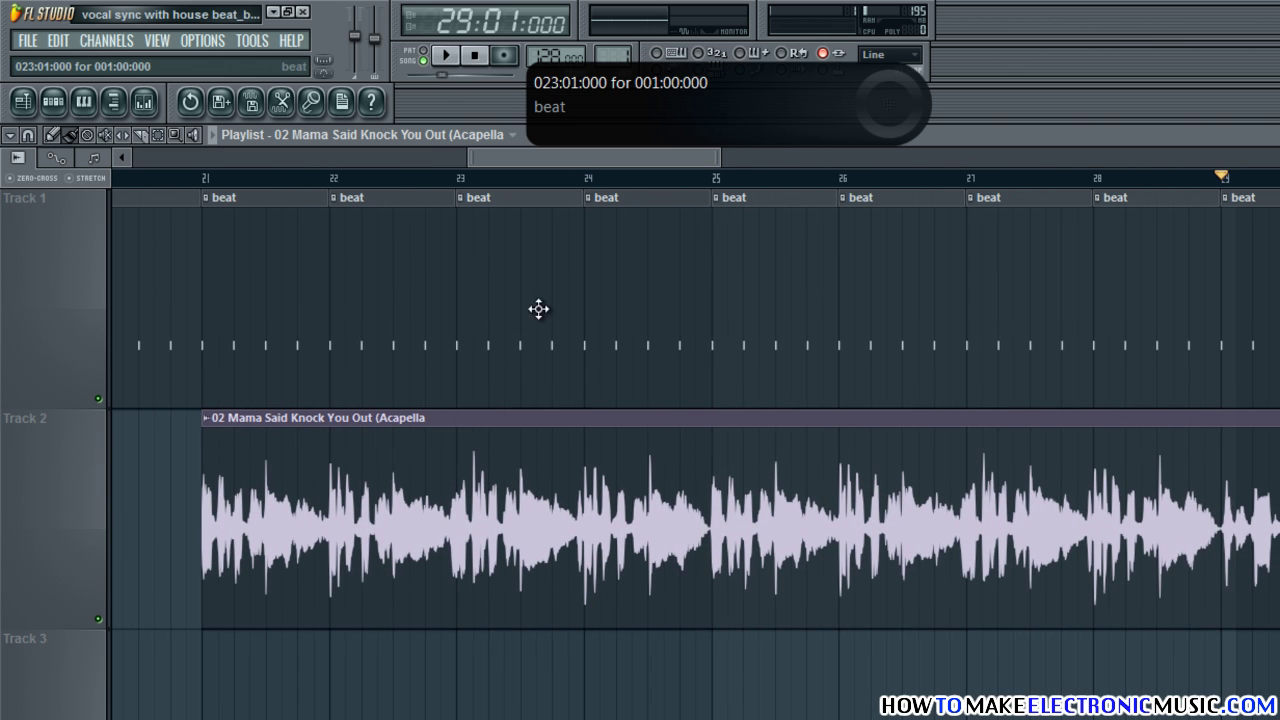
{"action": "left_click", "coordinate": [205, 179]}
{"action": "double_click", "coordinate": [321, 464]}
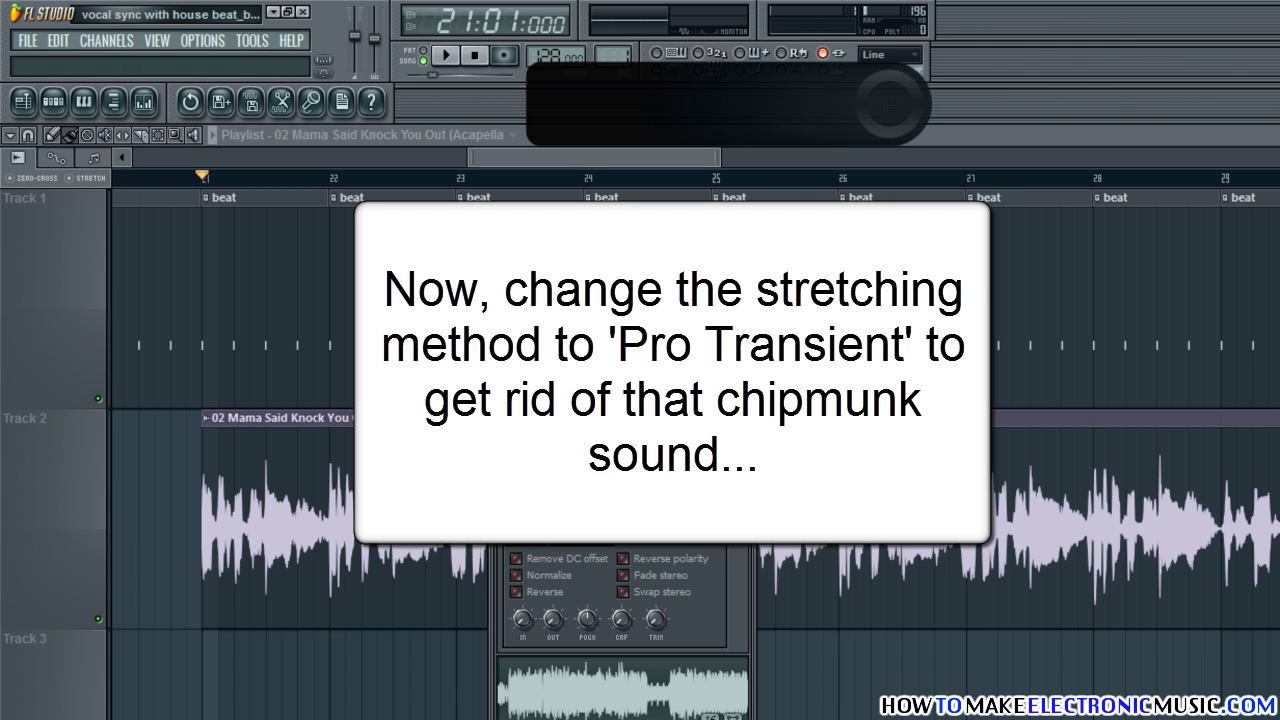
{"action": "left_click", "coordinate": [709, 499]}
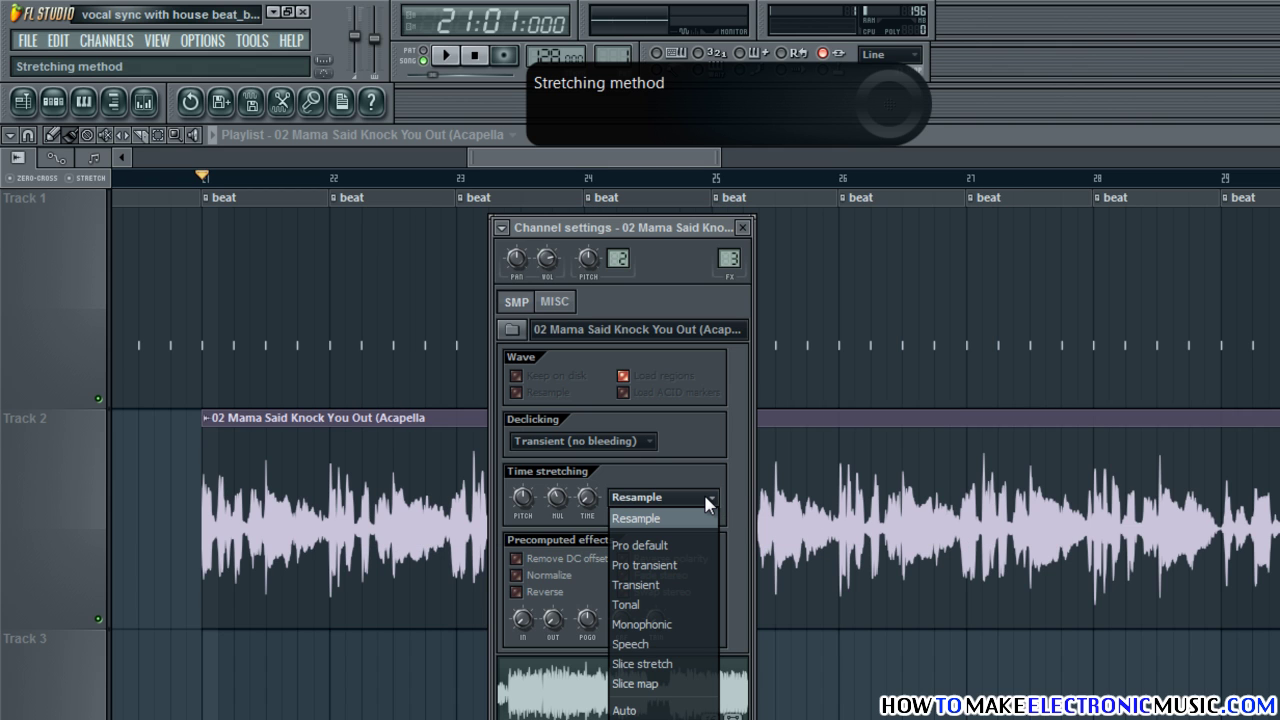
{"action": "left_click", "coordinate": [676, 565]}
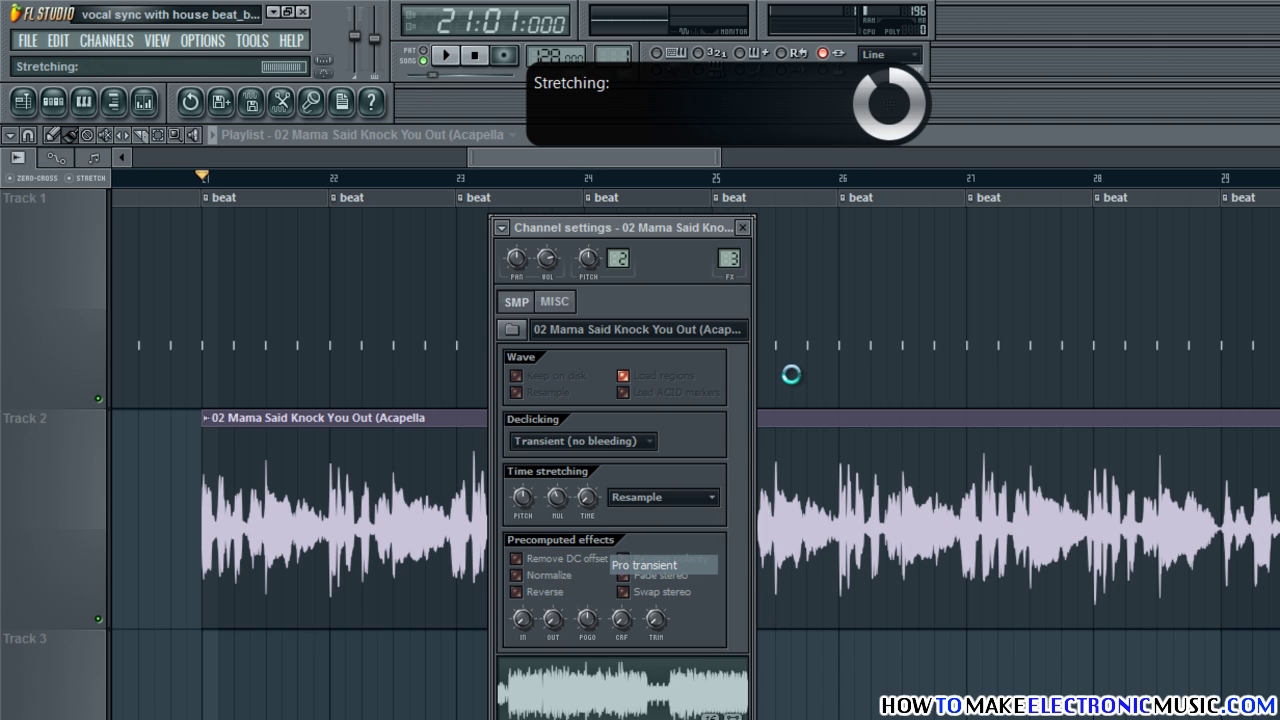
- Play the Pro transient vocal over the house beat from bar 21 through bar 32
{"action": "left_click", "coordinate": [205, 180]}
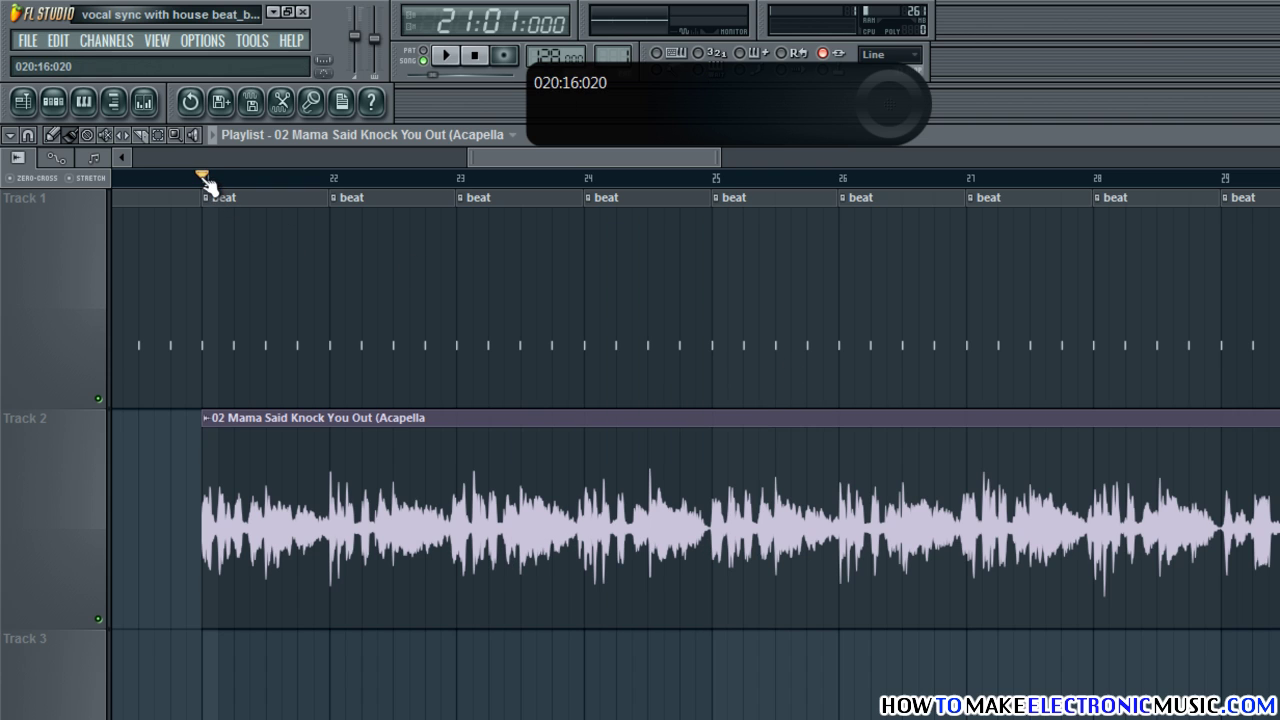
{"action": "key", "text": "space"}
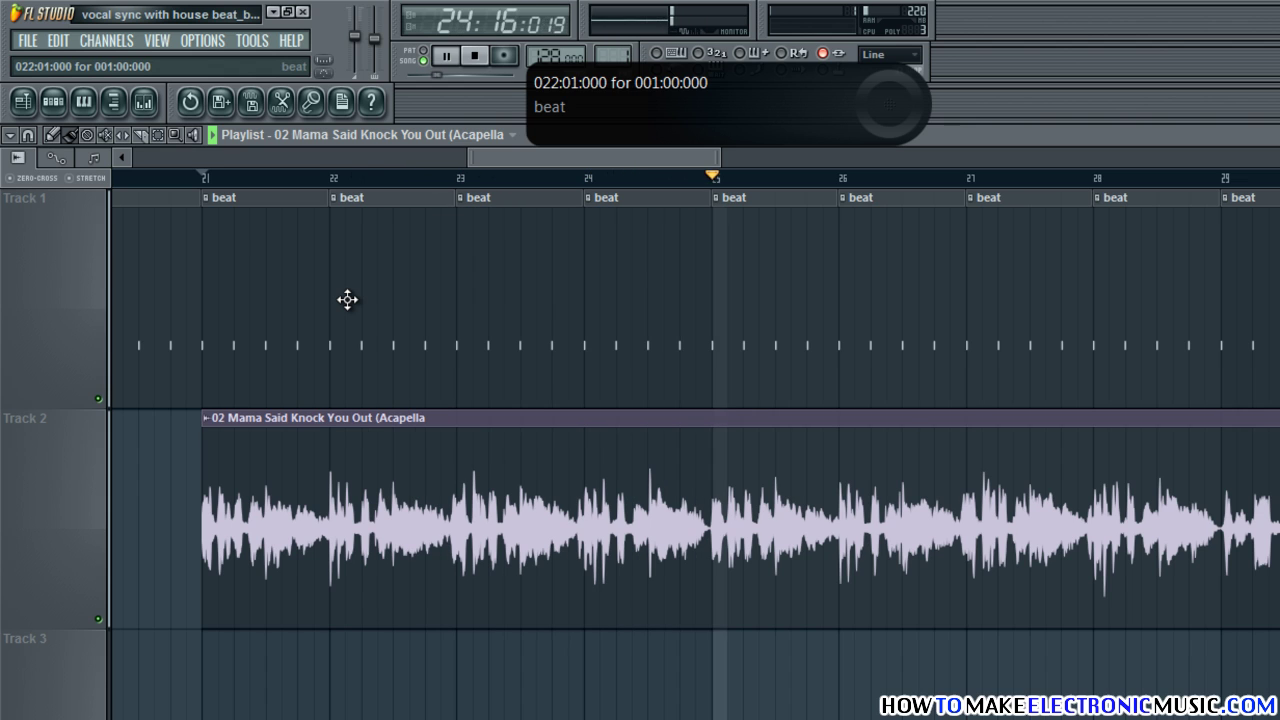
{"action": "left_click_drag", "start_coordinate": [548, 163], "coordinate": [657, 150]}
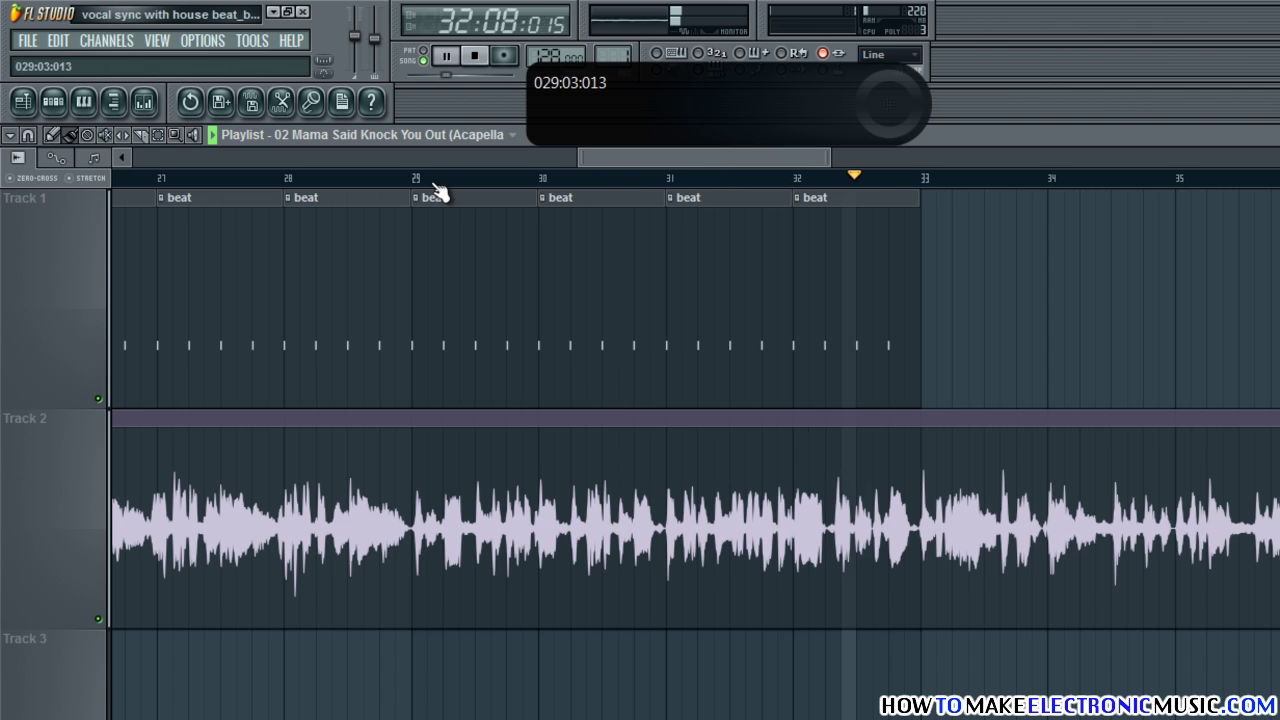
{"action": "key", "text": "space"}
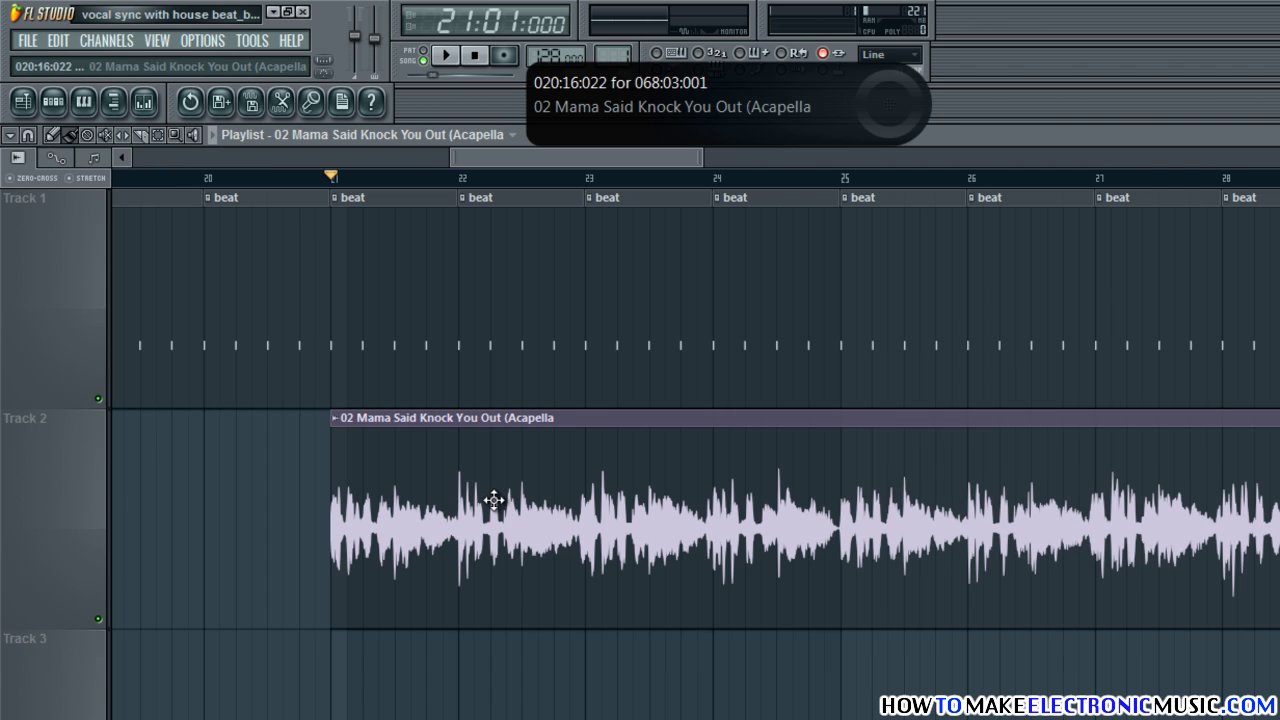
- Delete the chorus clip on Track 2 and place the full stretched acapella from its channel there, starting at bar 1
{"action": "right_click", "coordinate": [494, 483]}
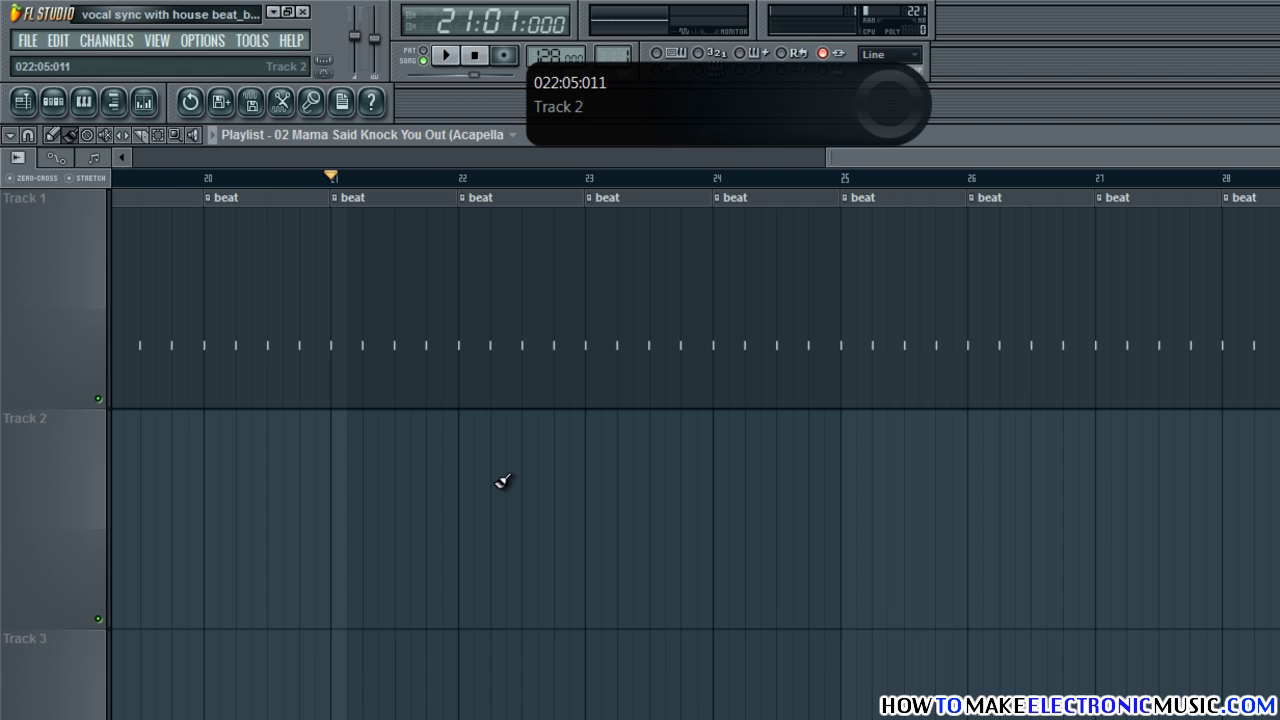
{"action": "left_click_drag", "start_coordinate": [859, 160], "coordinate": [323, 163]}
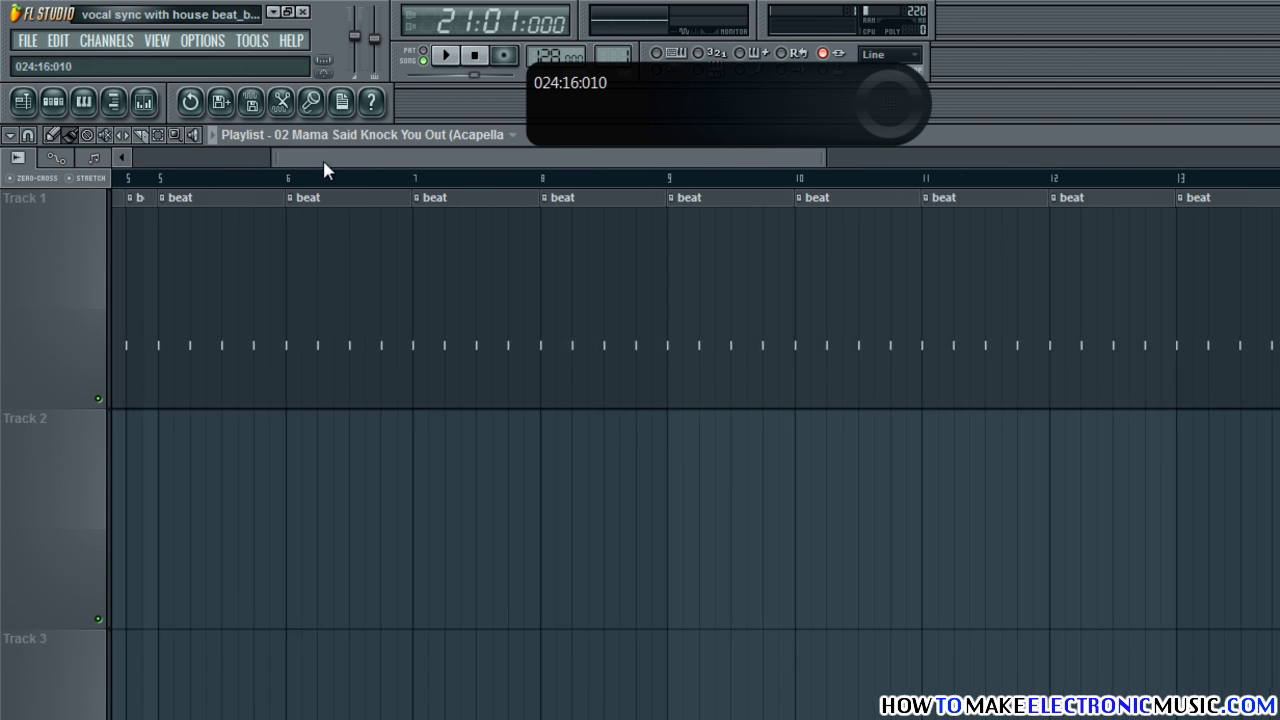
{"action": "left_click_drag", "start_coordinate": [684, 161], "coordinate": [1270, 161]}
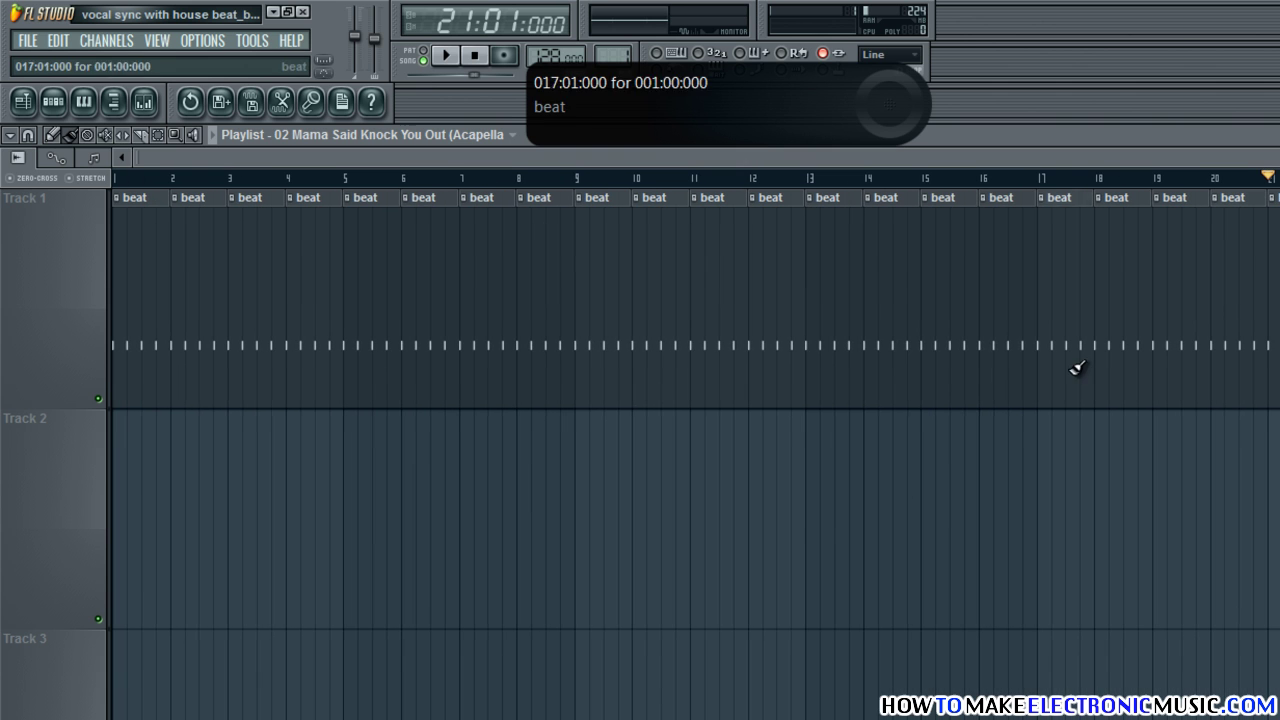
{"action": "key", "text": "F6"}
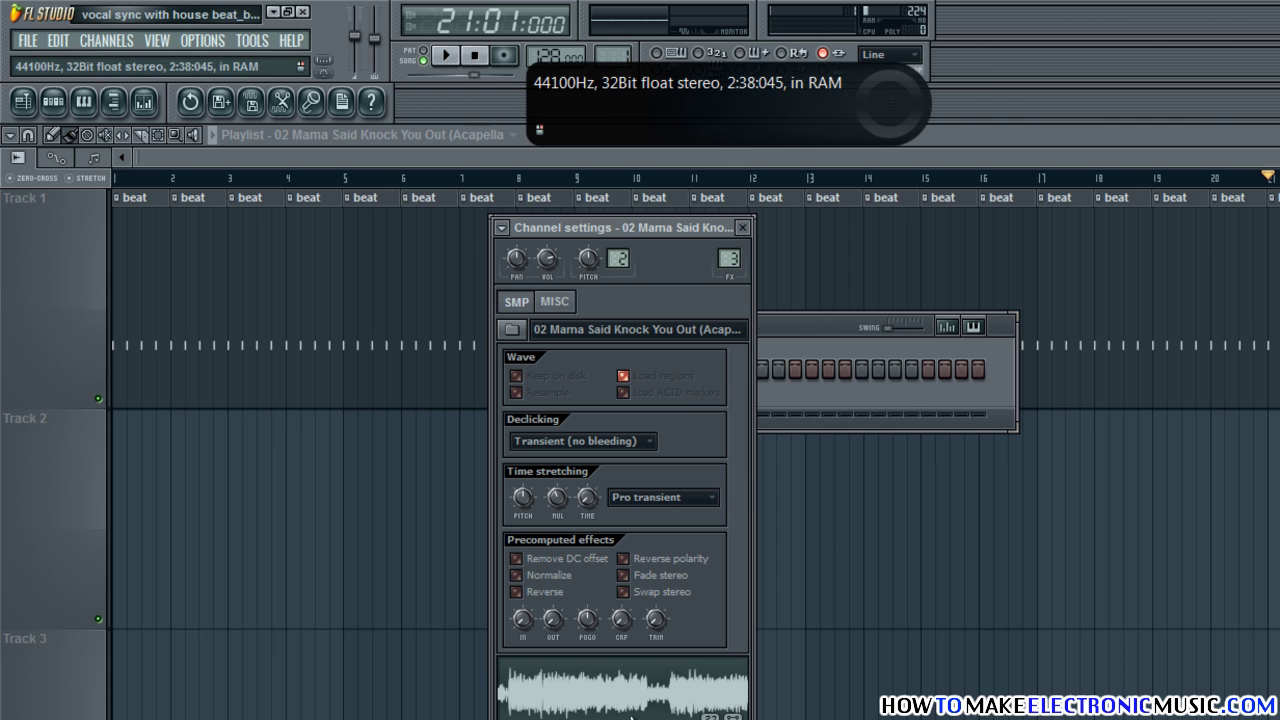
{"action": "left_click_drag", "start_coordinate": [605, 700], "coordinate": [116, 493]}
{"action": "left_click_drag", "start_coordinate": [116, 493], "coordinate": [116, 493]}
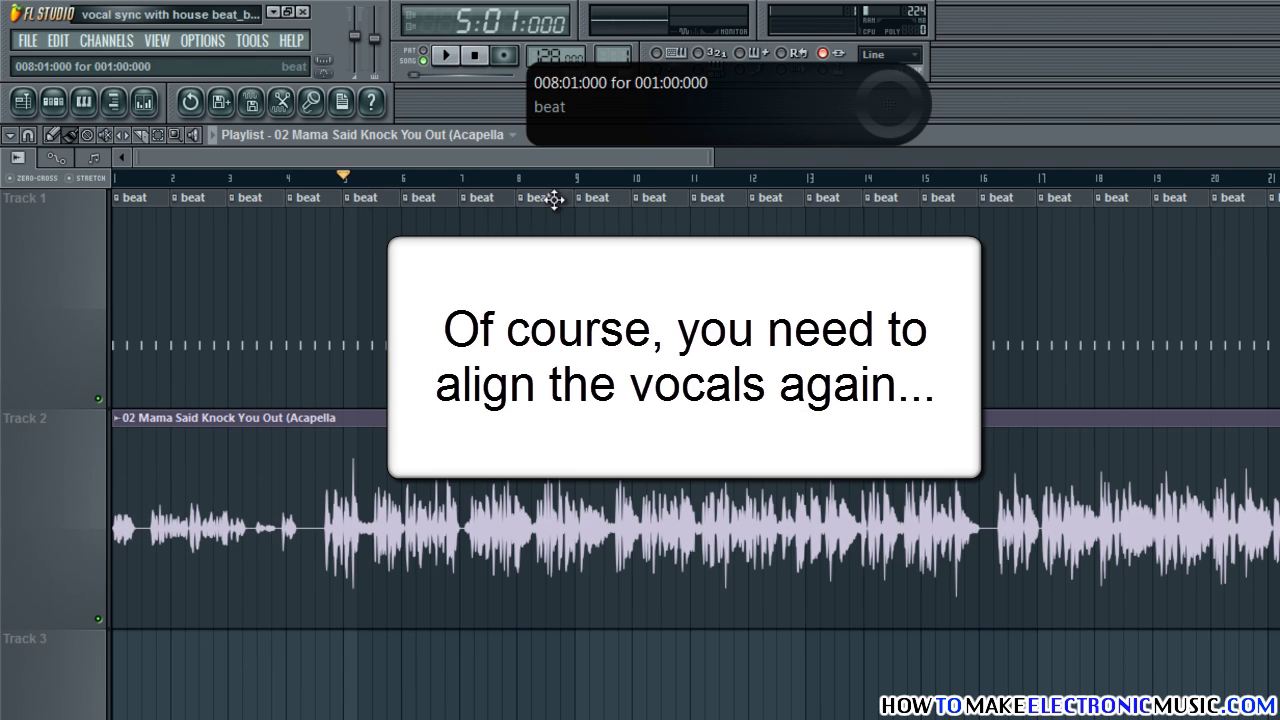
- Move the full acapella clip on Track 2 to start at 4:15:006, aligning the first chorus word with bar 21
{"action": "left_click_drag", "start_coordinate": [547, 167], "coordinate": [623, 197]}
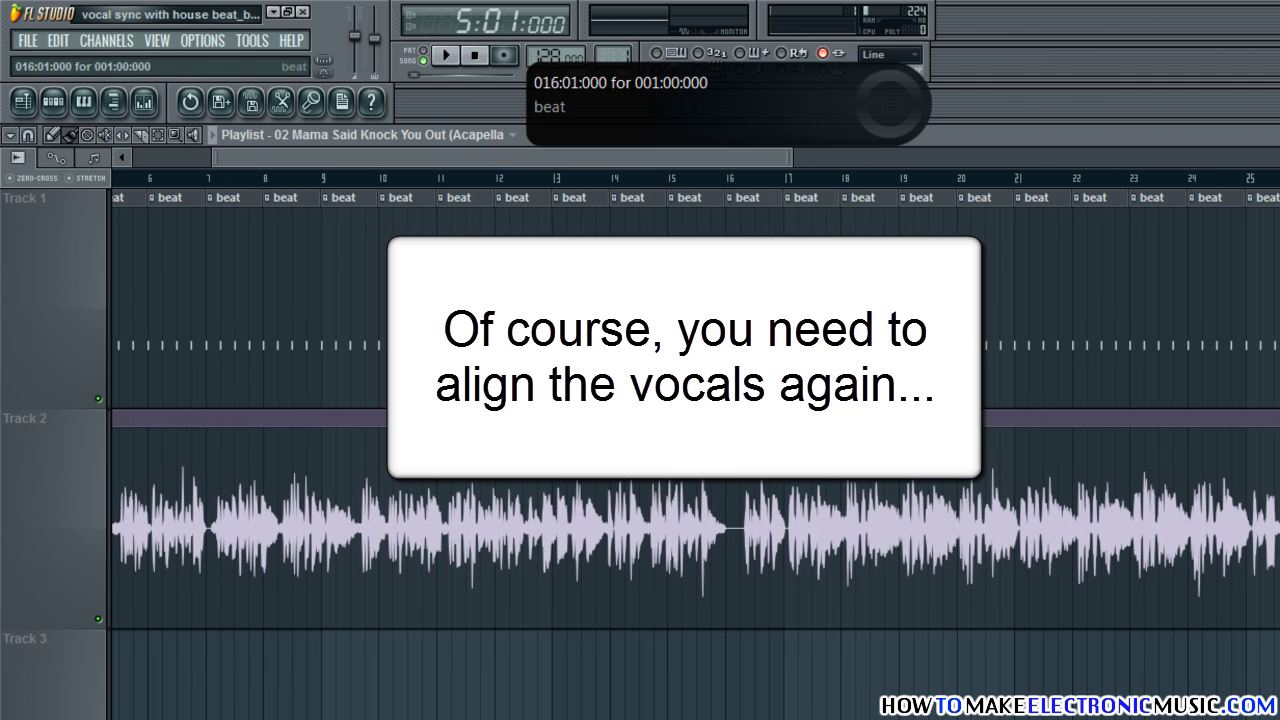
{"action": "left_click_drag", "start_coordinate": [794, 491], "coordinate": [1046, 486]}
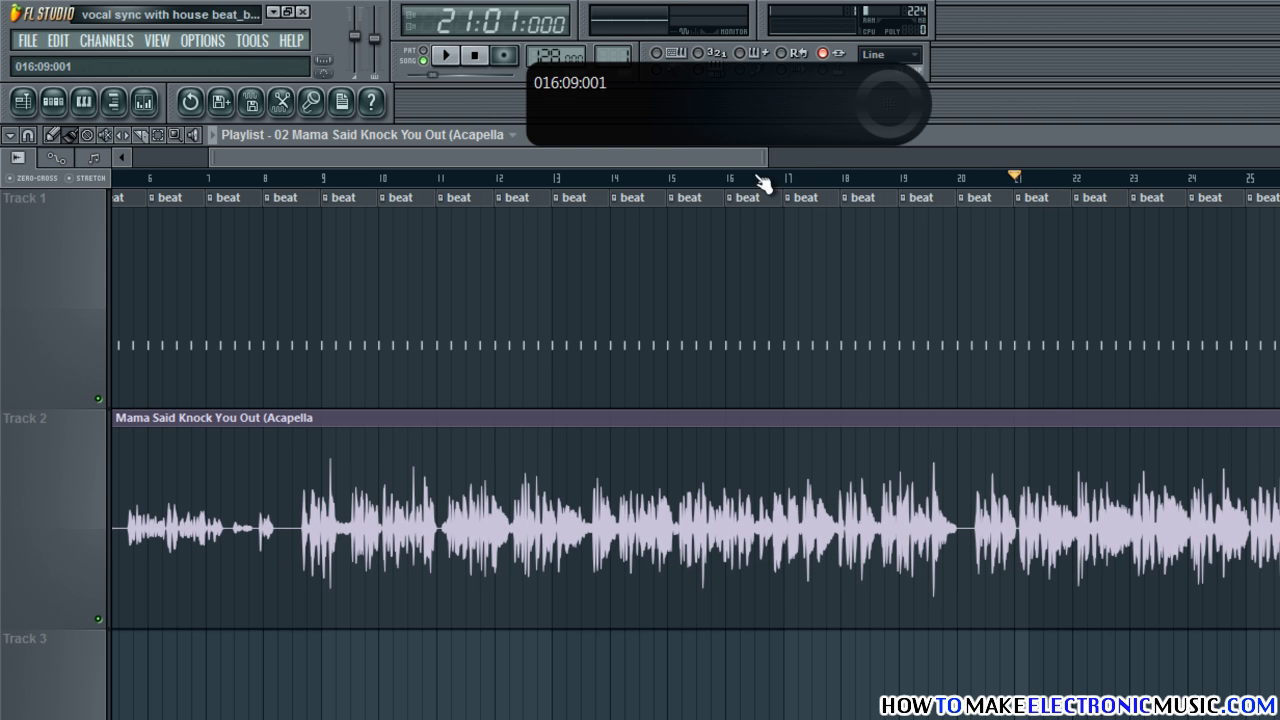
{"action": "left_click_drag", "start_coordinate": [725, 158], "coordinate": [527, 165]}
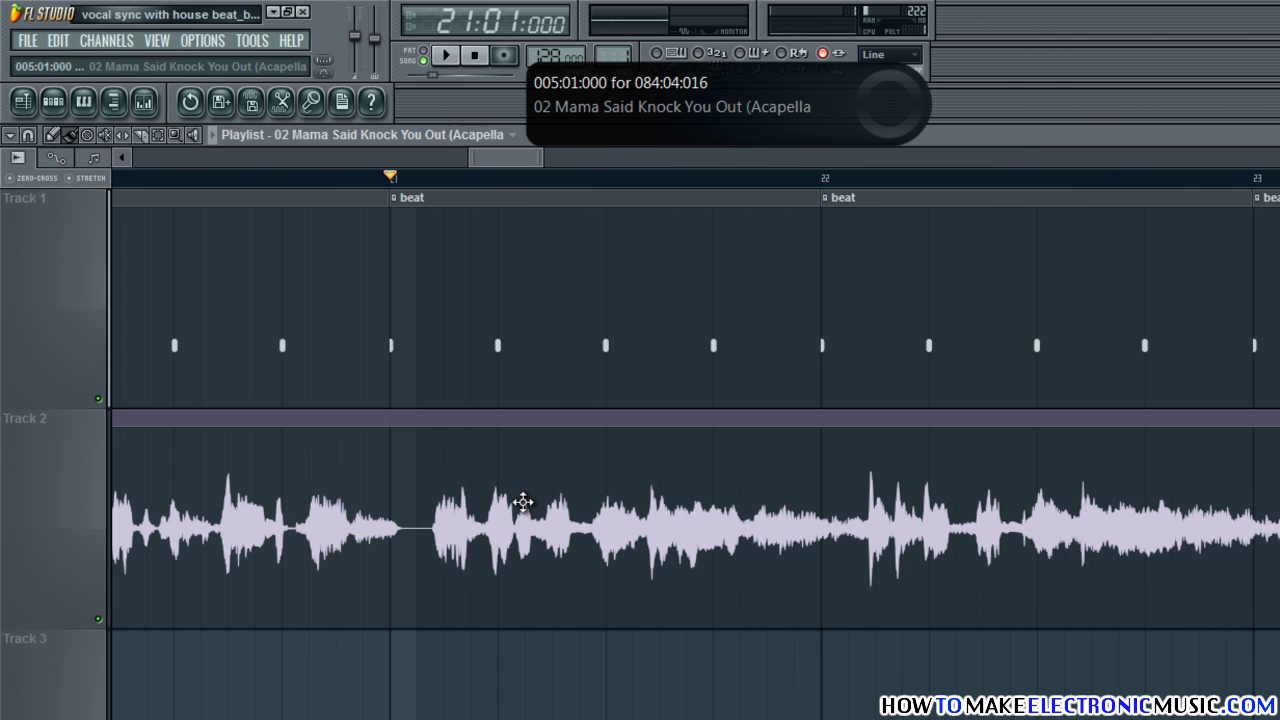
{"action": "left_click_drag", "start_coordinate": [515, 508], "coordinate": [468, 505]}
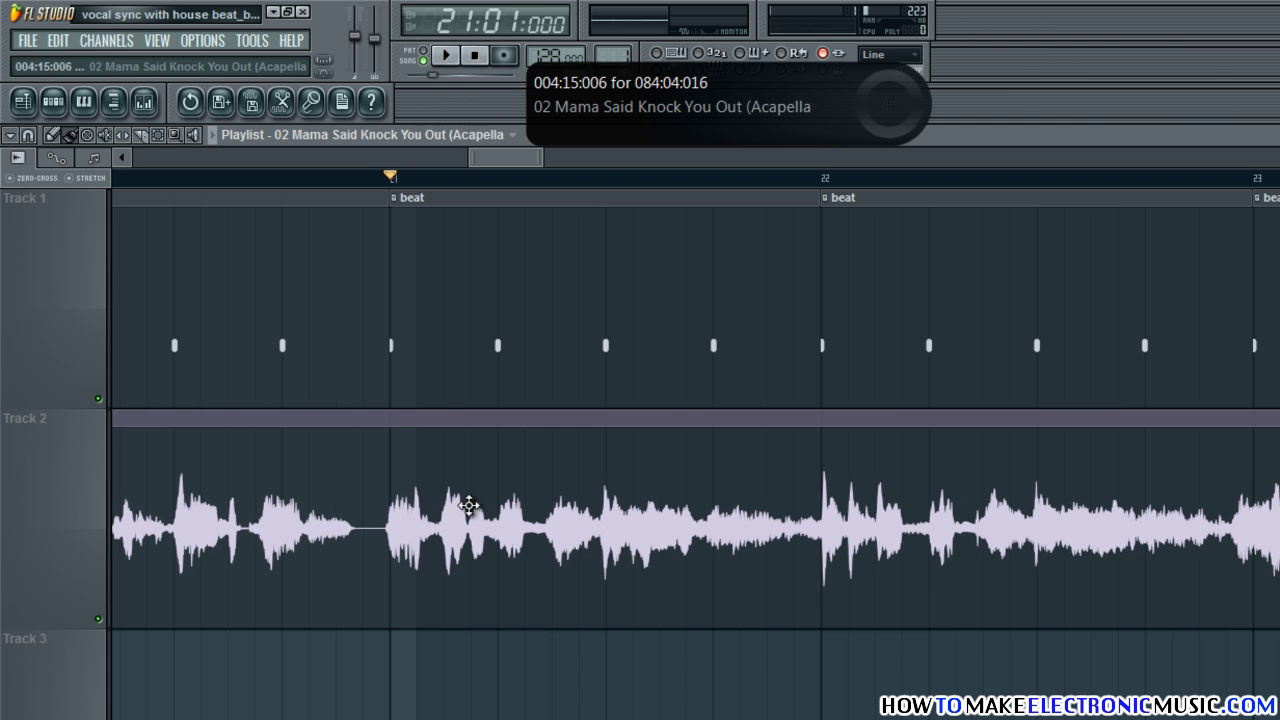
- Play the realigned acapella over the house beat from bar 8 through bar 25 to check the verse and chorus sync
{"action": "left_click", "coordinate": [284, 182]}
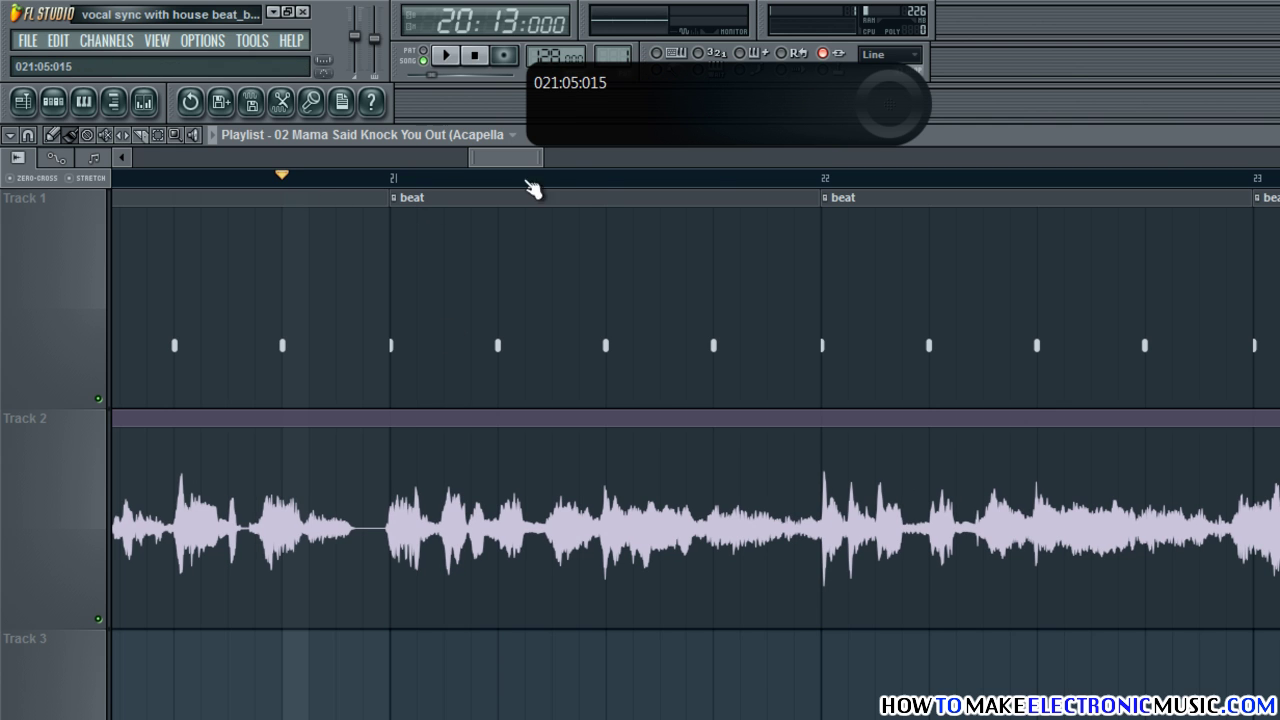
{"action": "left_click_drag", "start_coordinate": [547, 161], "coordinate": [663, 172]}
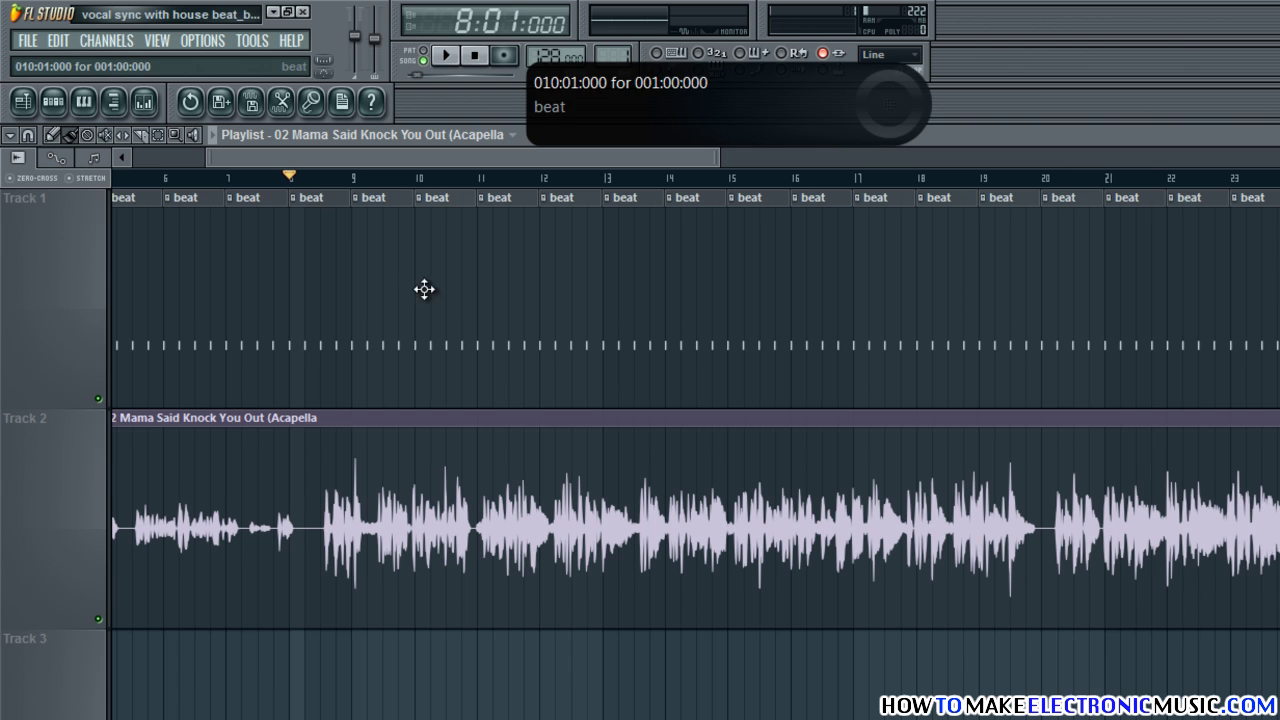
{"action": "left_click_drag", "start_coordinate": [524, 156], "coordinate": [559, 155]}
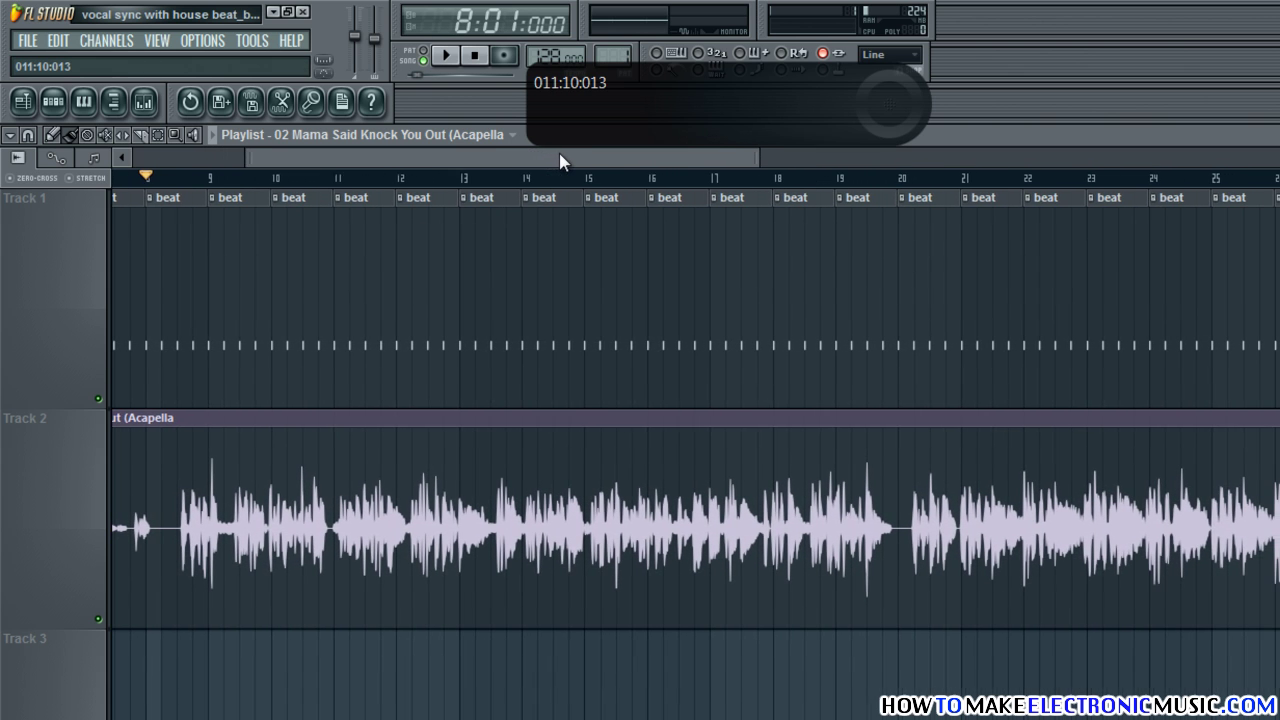
{"action": "key", "text": "space"}
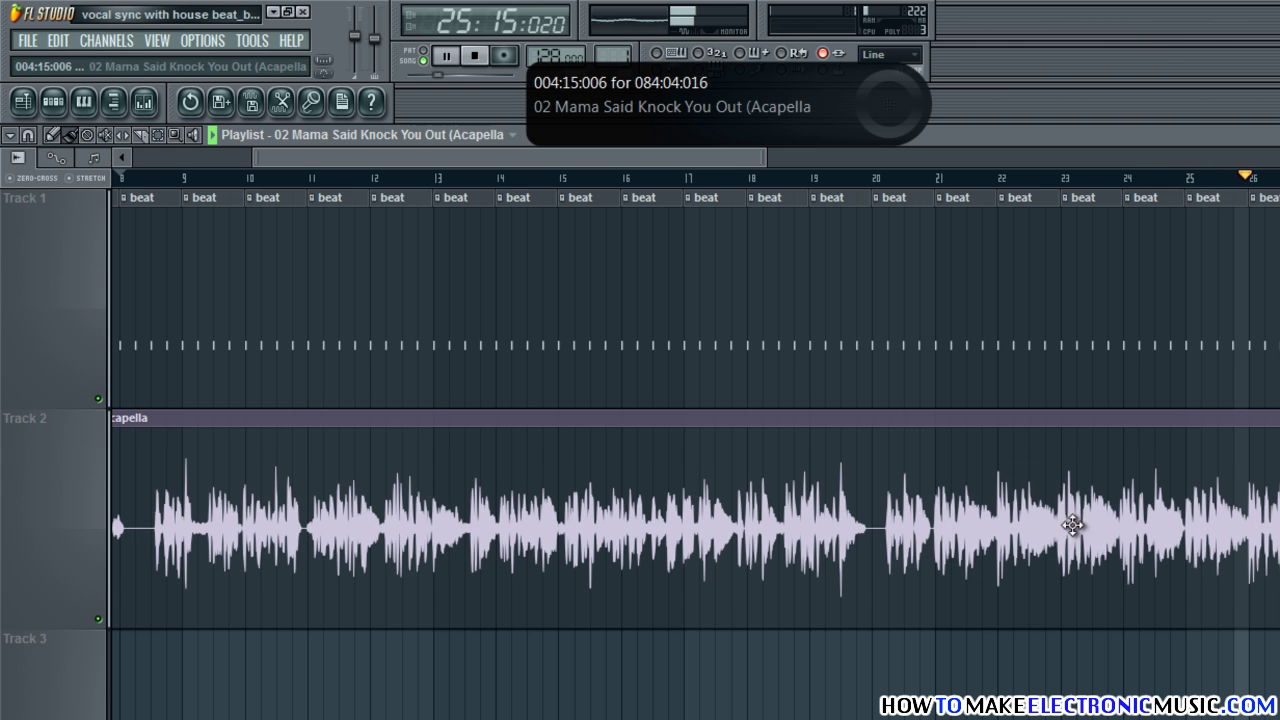
{"action": "key", "text": "space"}
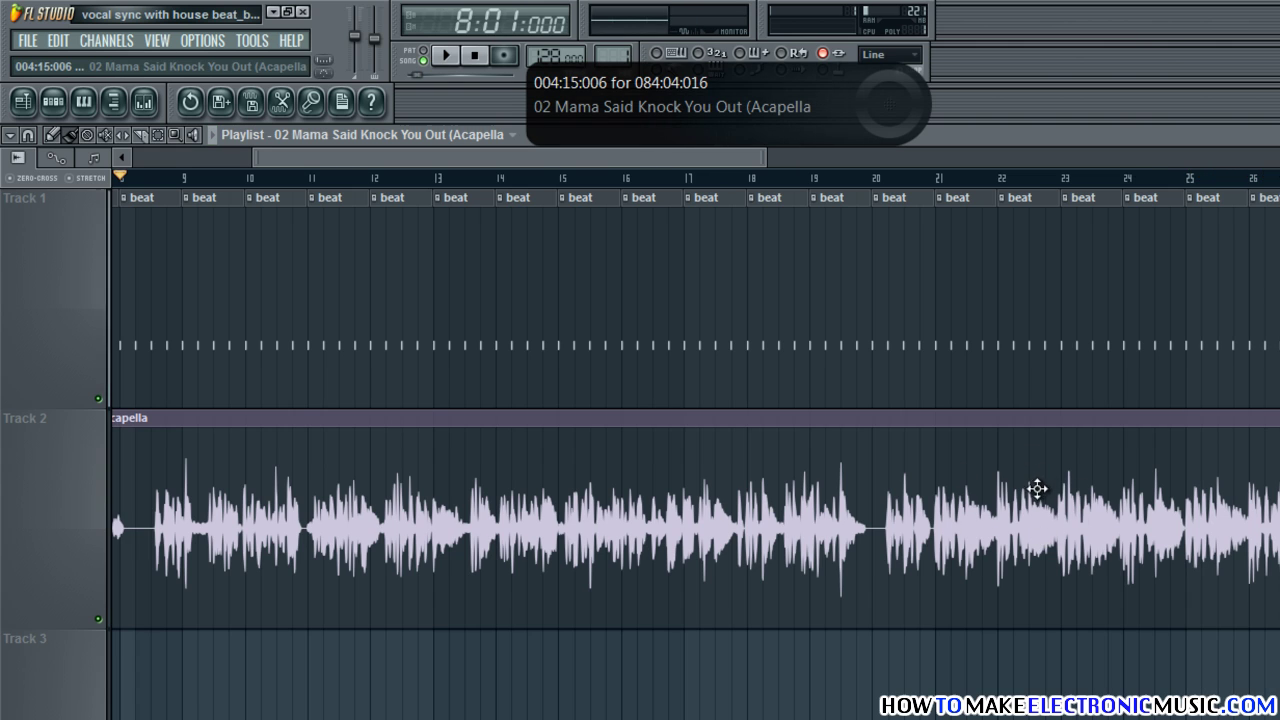